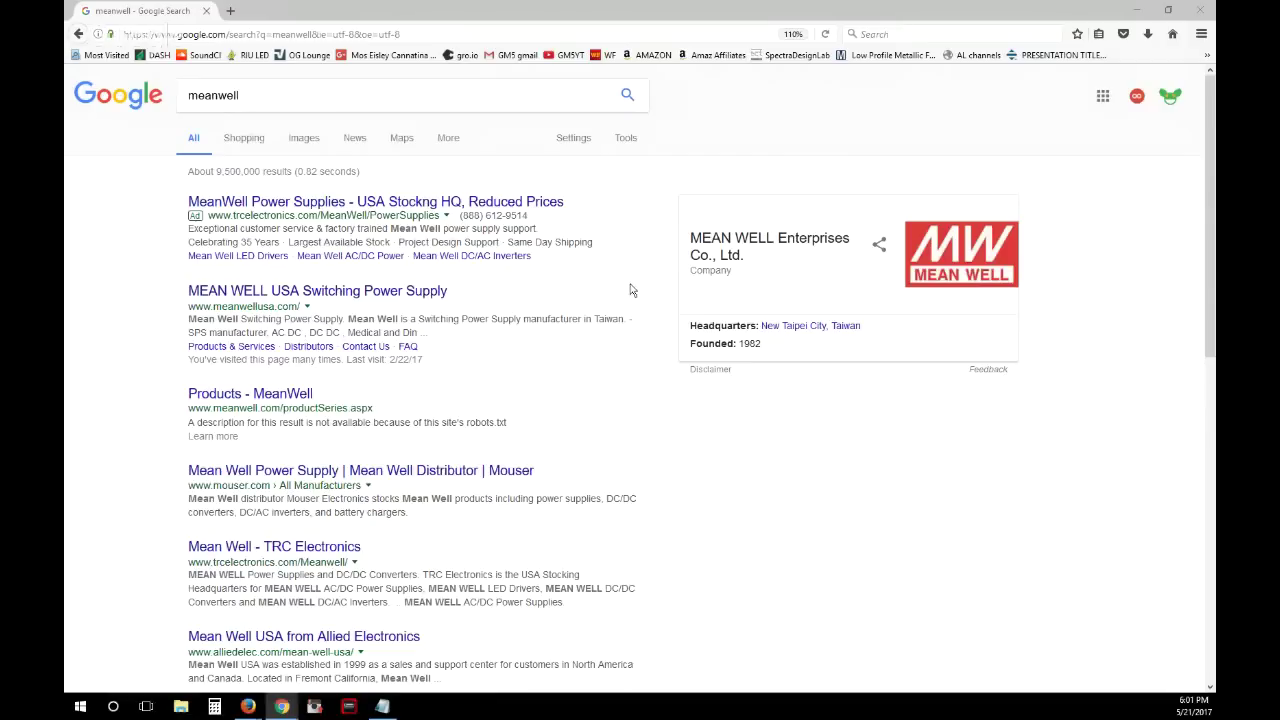
Open the MEAN WELL USA website from the search results and search its products for "hlg".
left_click(437, 299)
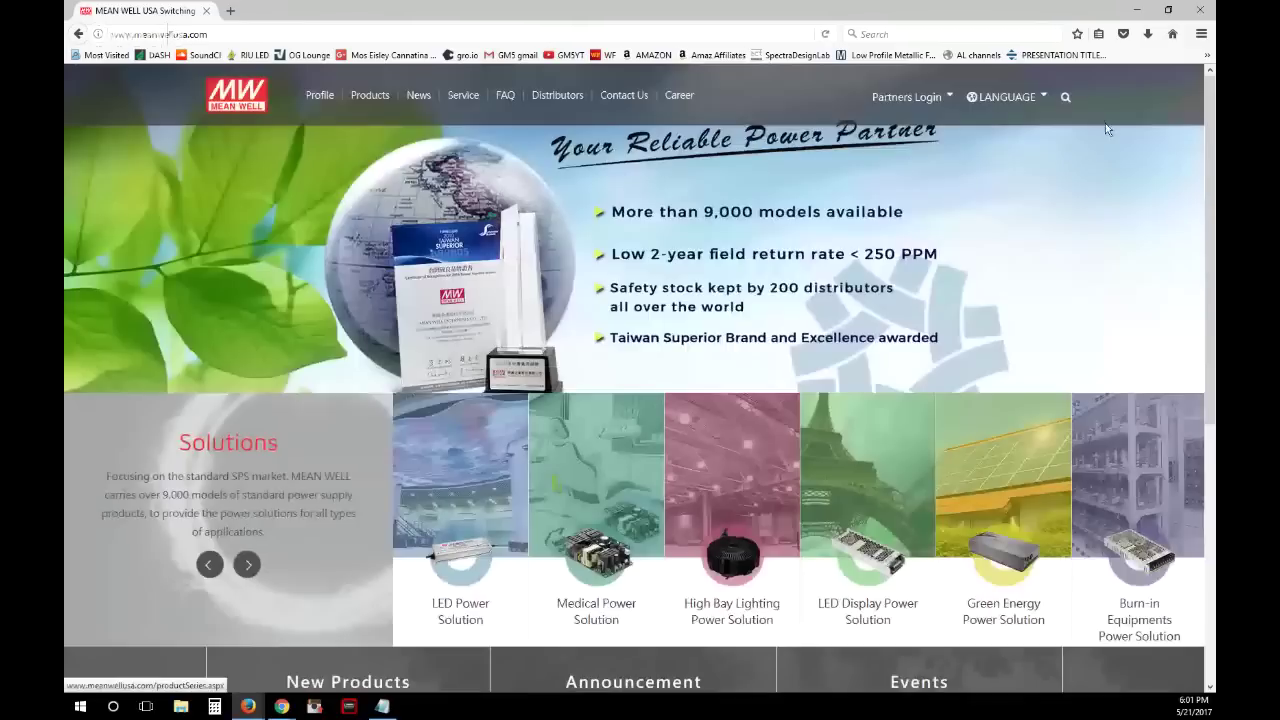
left_click(1065, 97)
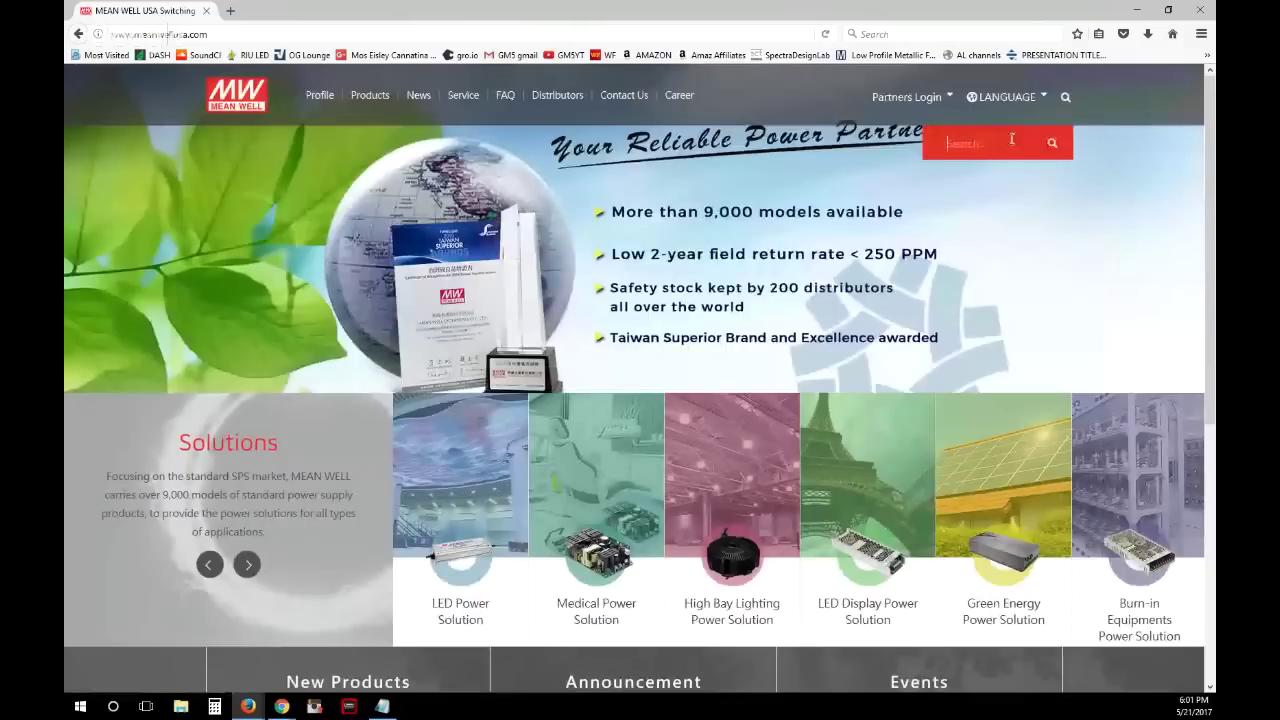
type("hlg")
key("Return")
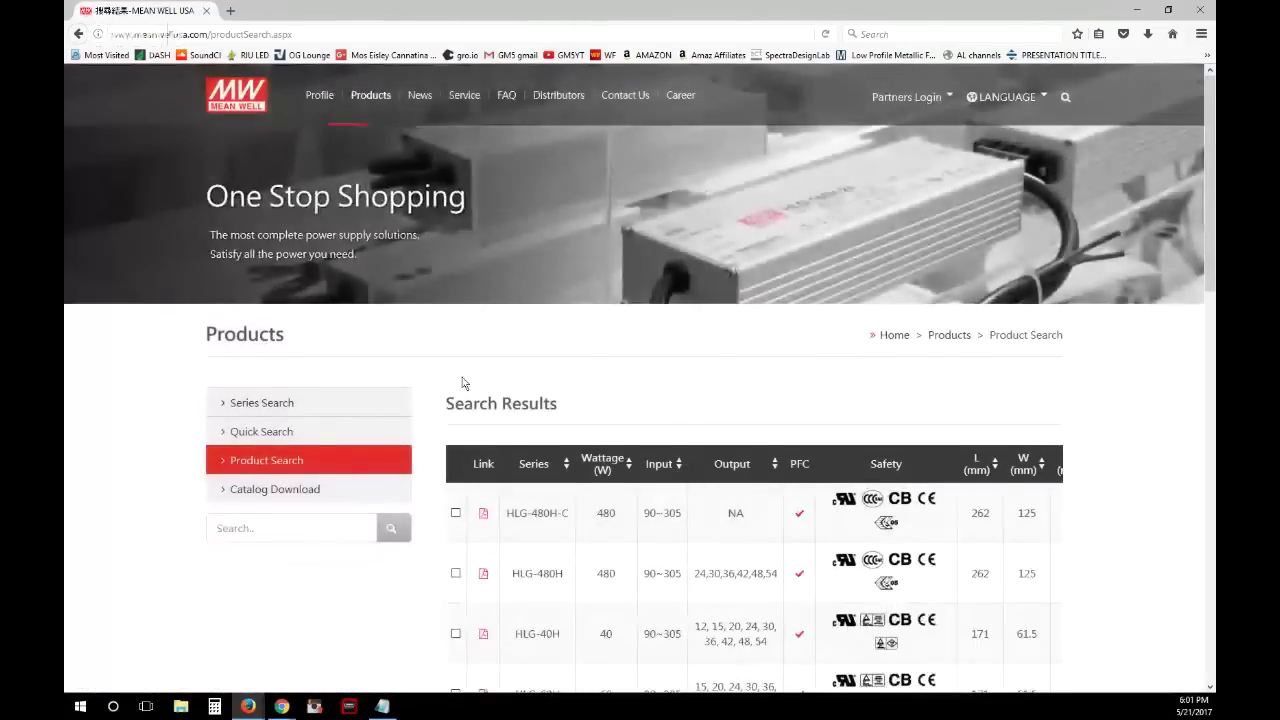
Examine the HLG series results table, including the wattage, output, dimension and warranty columns.
scroll(490, 372, "down", 2)
scroll(516, 363, "right", 2)
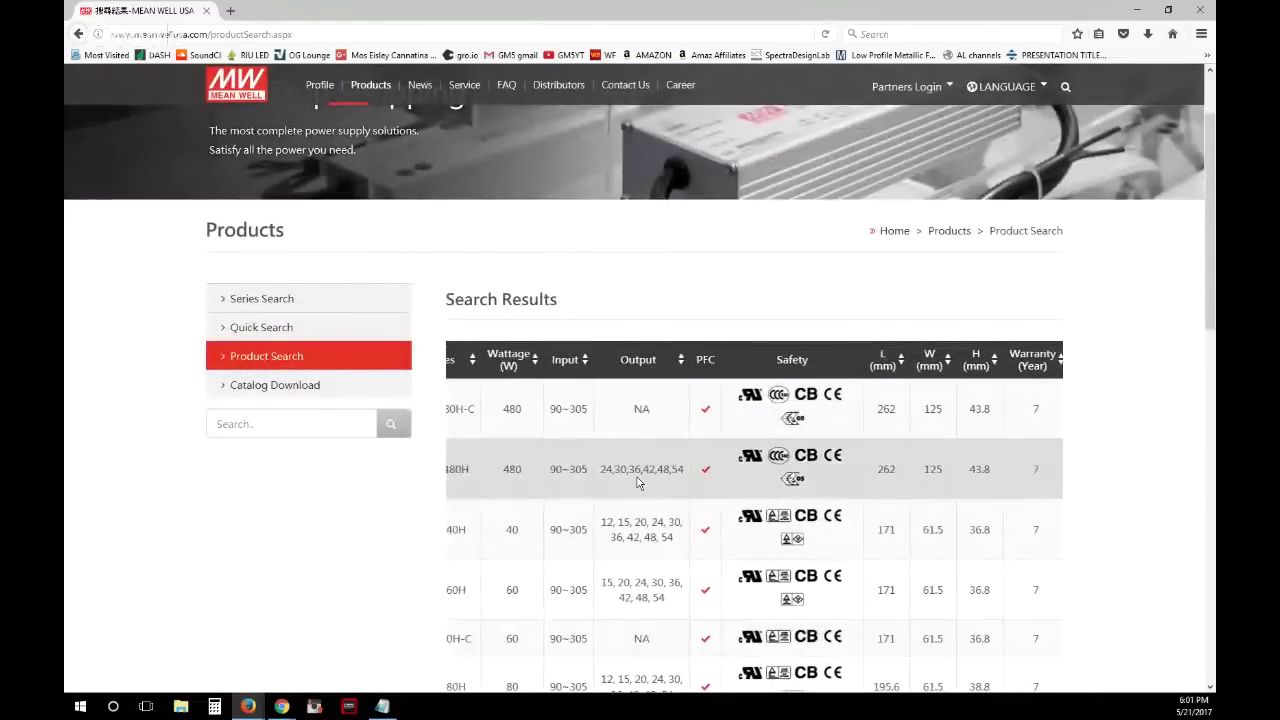
scroll(615, 477, "left", 2)
scroll(271, 540, "down", 2)
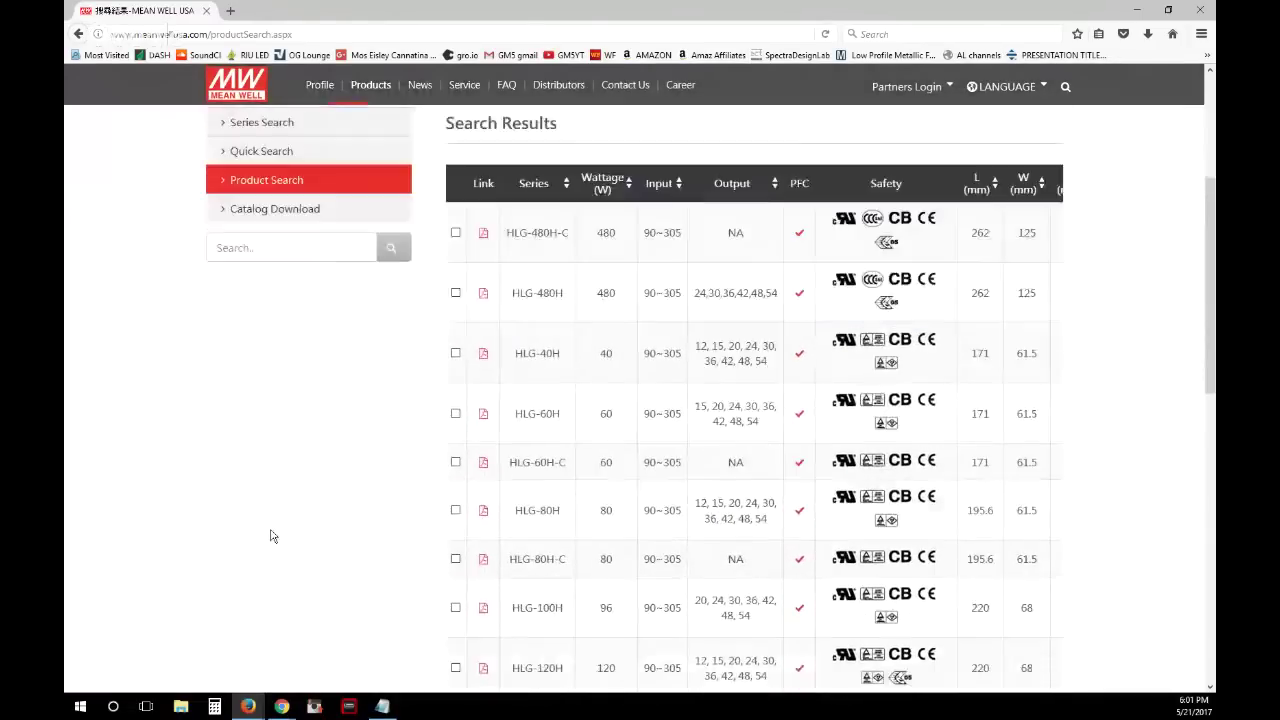
scroll(318, 573, "up", 4)
scroll(337, 614, "down", 4)
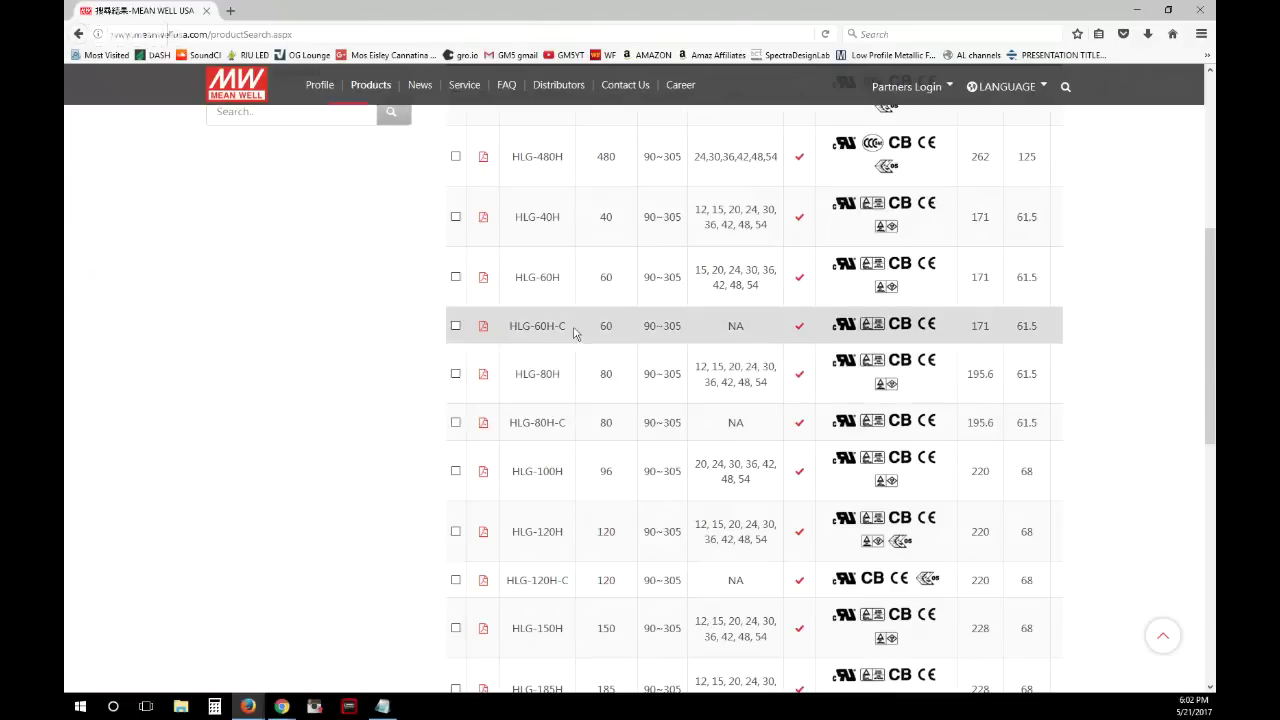
scroll(559, 354, "right", 1)
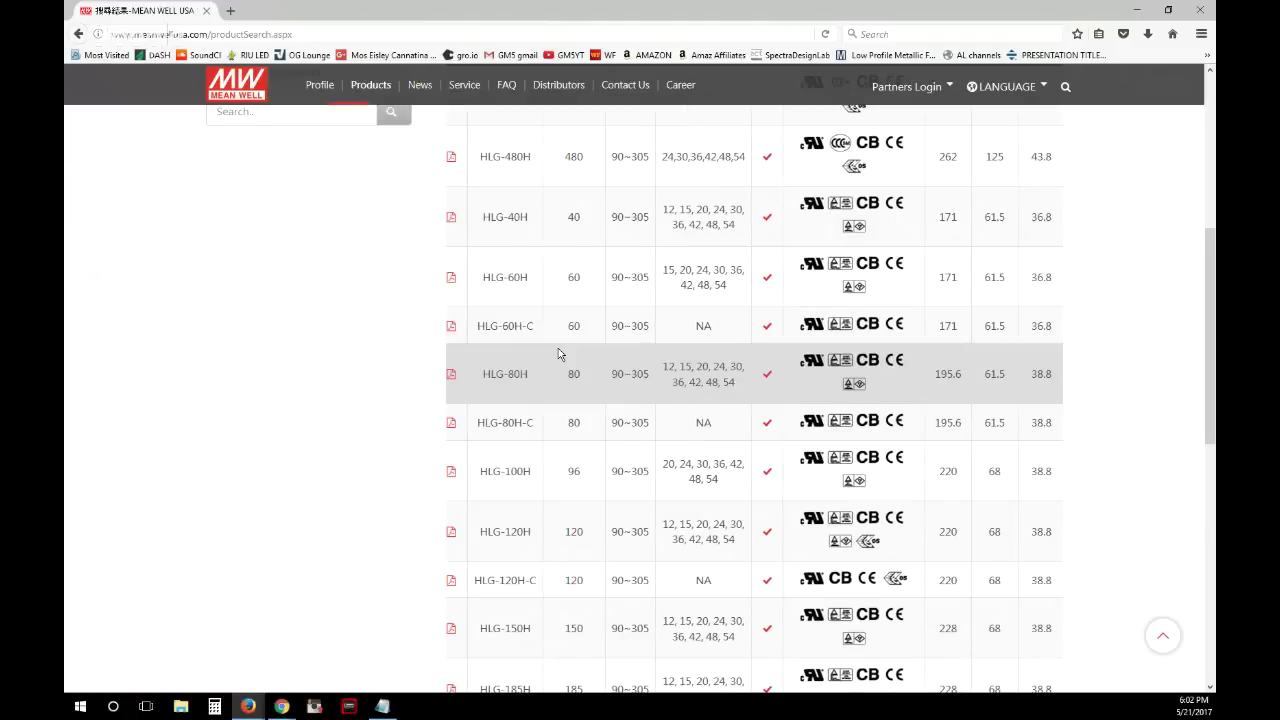
scroll(559, 354, "left", 1)
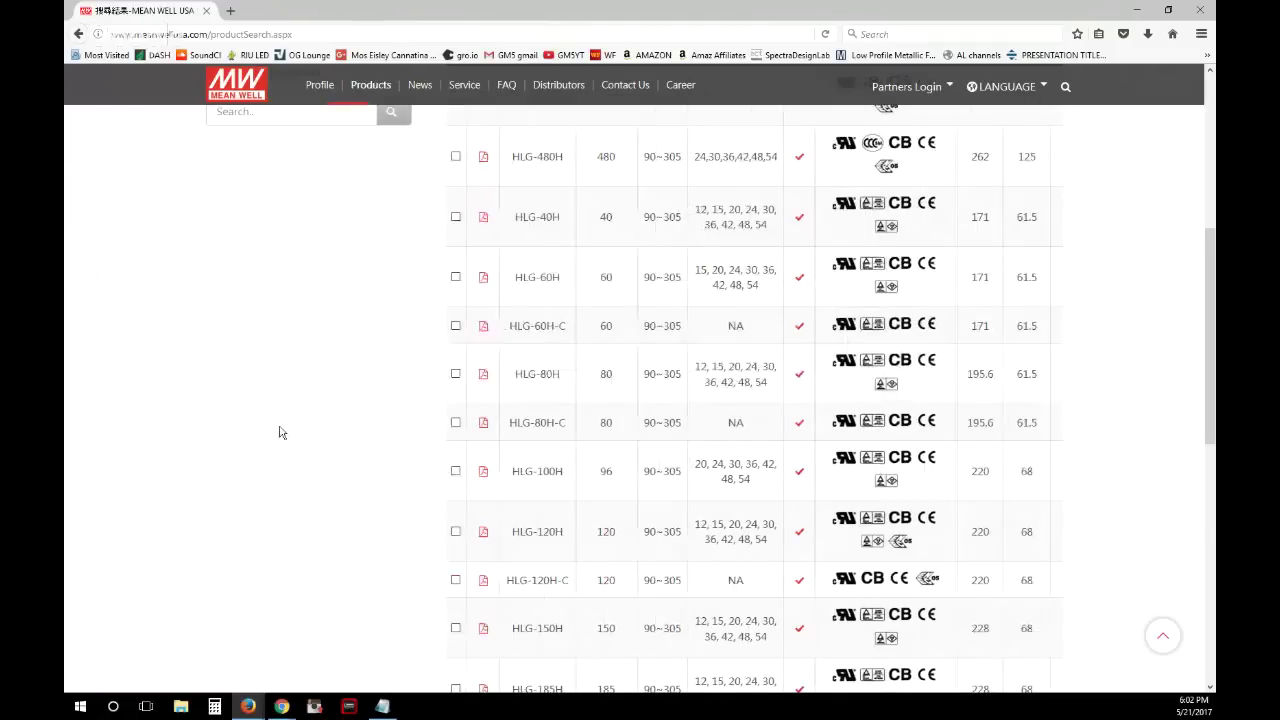
Open the Calculator and place its window over the blank area beside the HLG results table.
key("super+2")
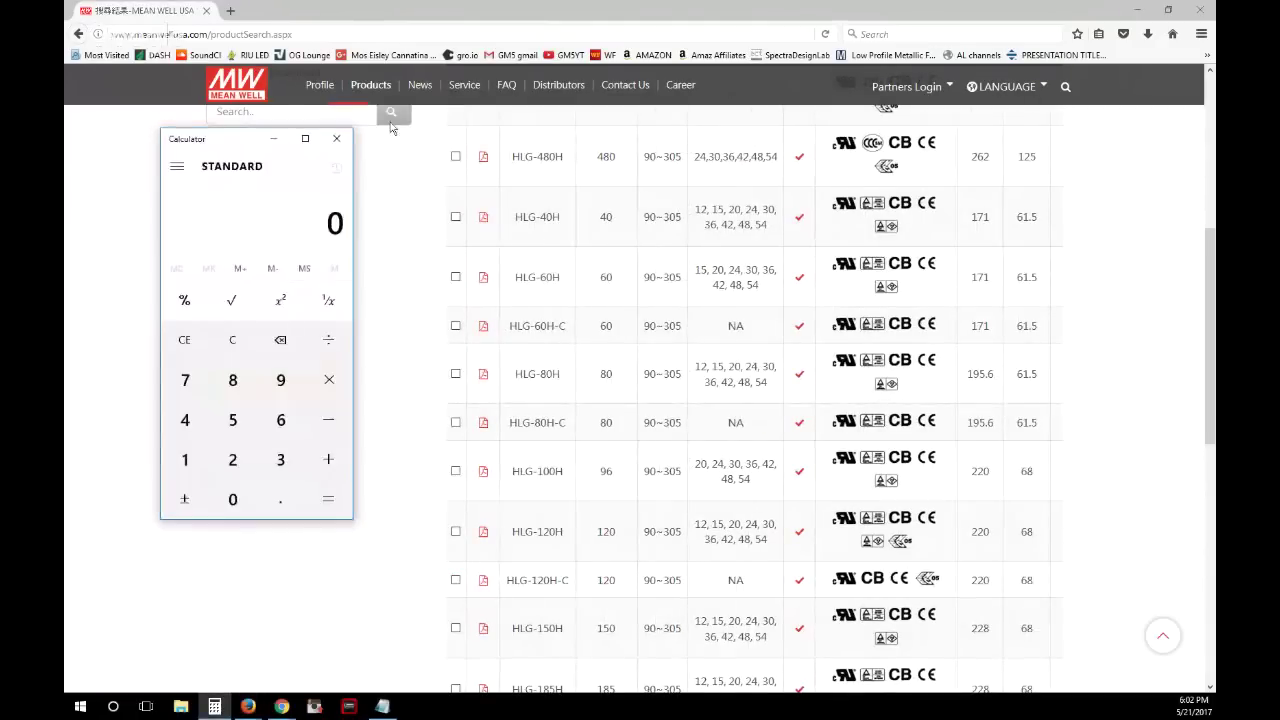
left_click_drag(214, 145, 259, 149)
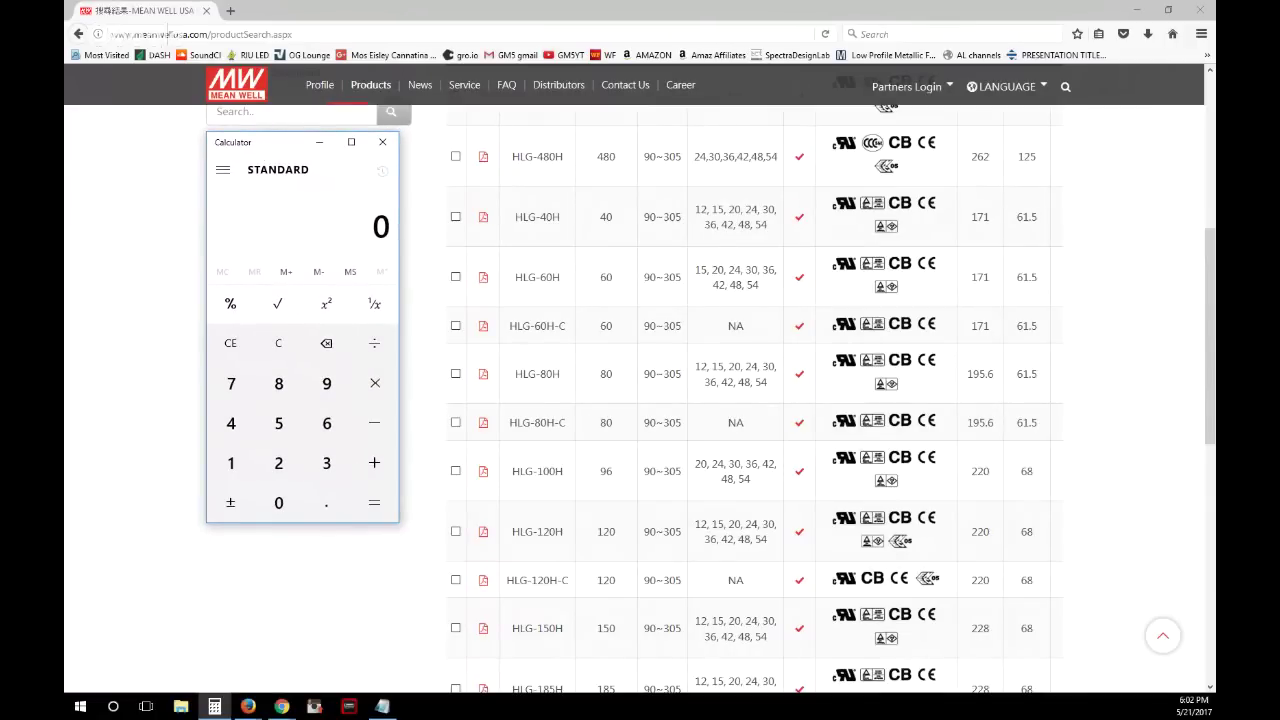
key("alt+Tab")
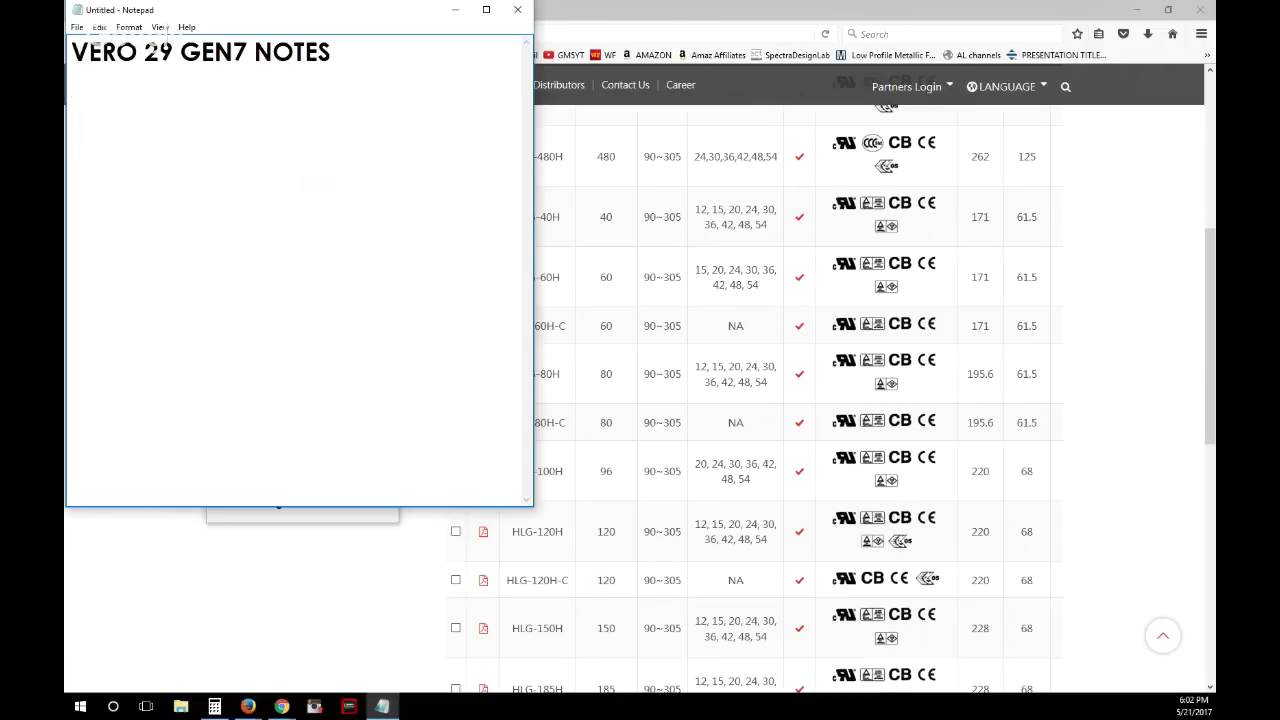
key("super+Down")
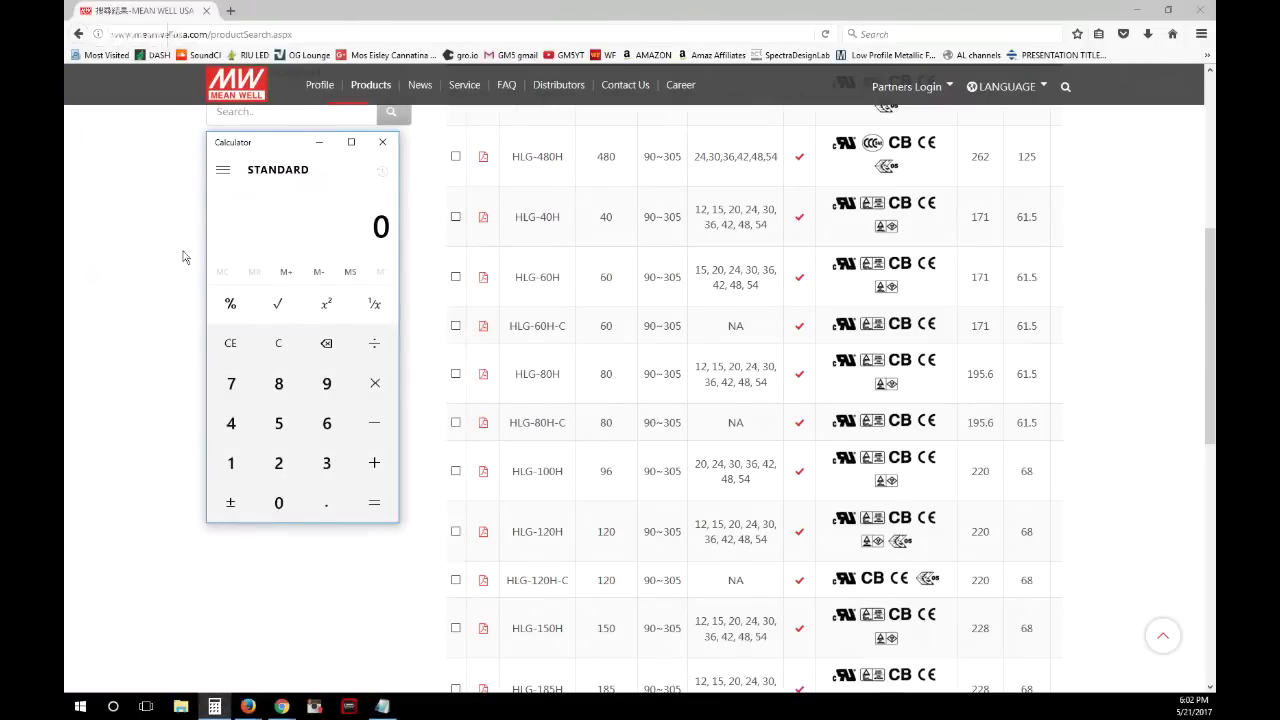
left_click_drag(266, 152, 269, 253)
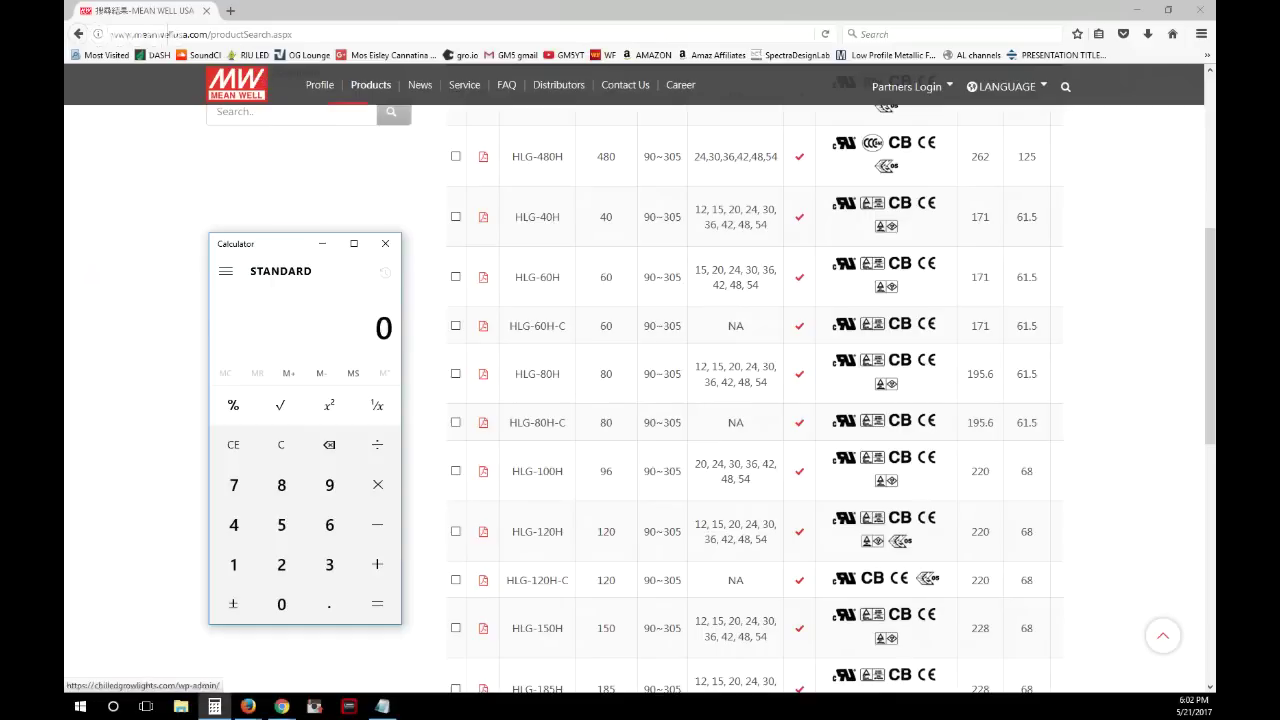
key("alt+Tab")
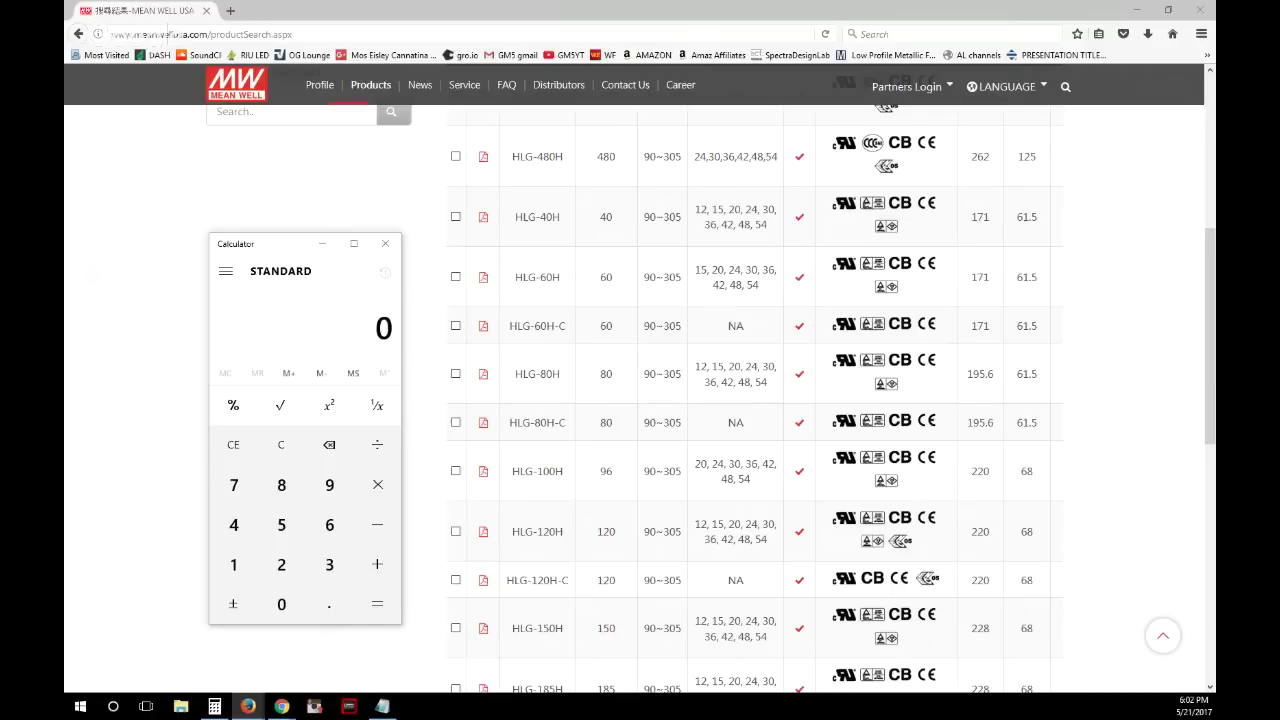
left_click_drag(251, 253, 156, 252)
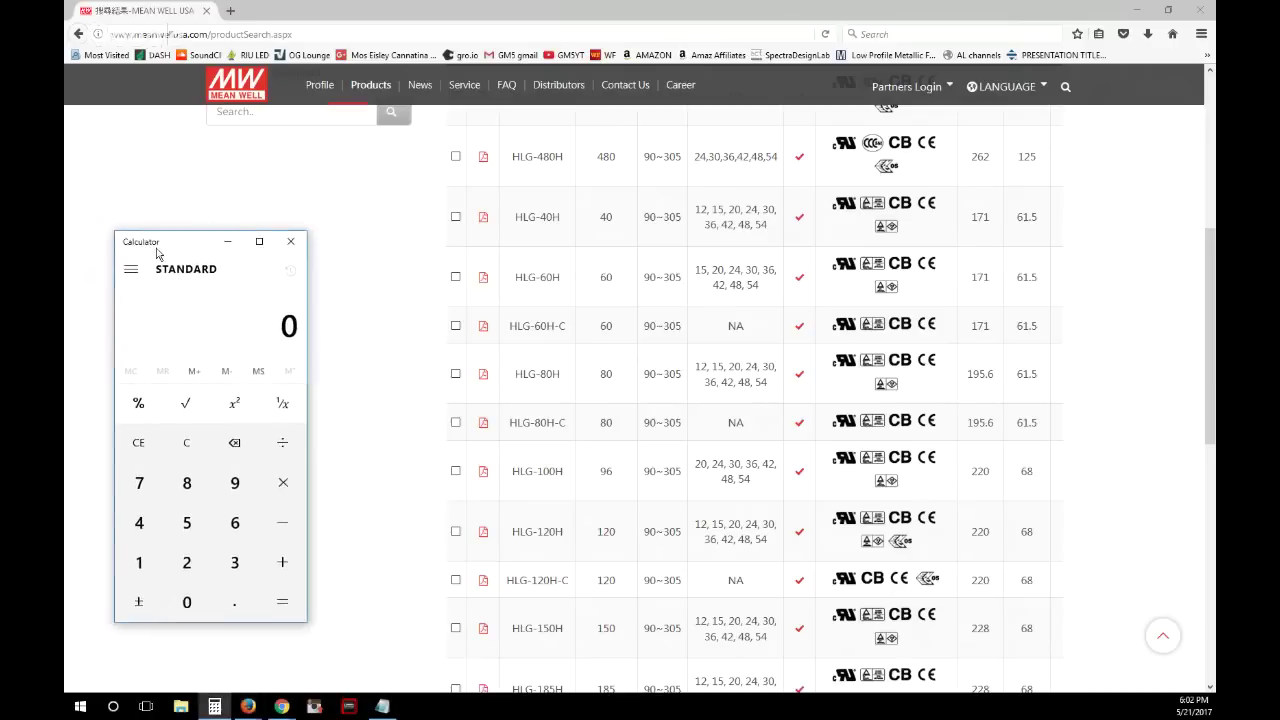
Search Google in a new browser tab for "16 square feet to square meters".
left_click(230, 11)
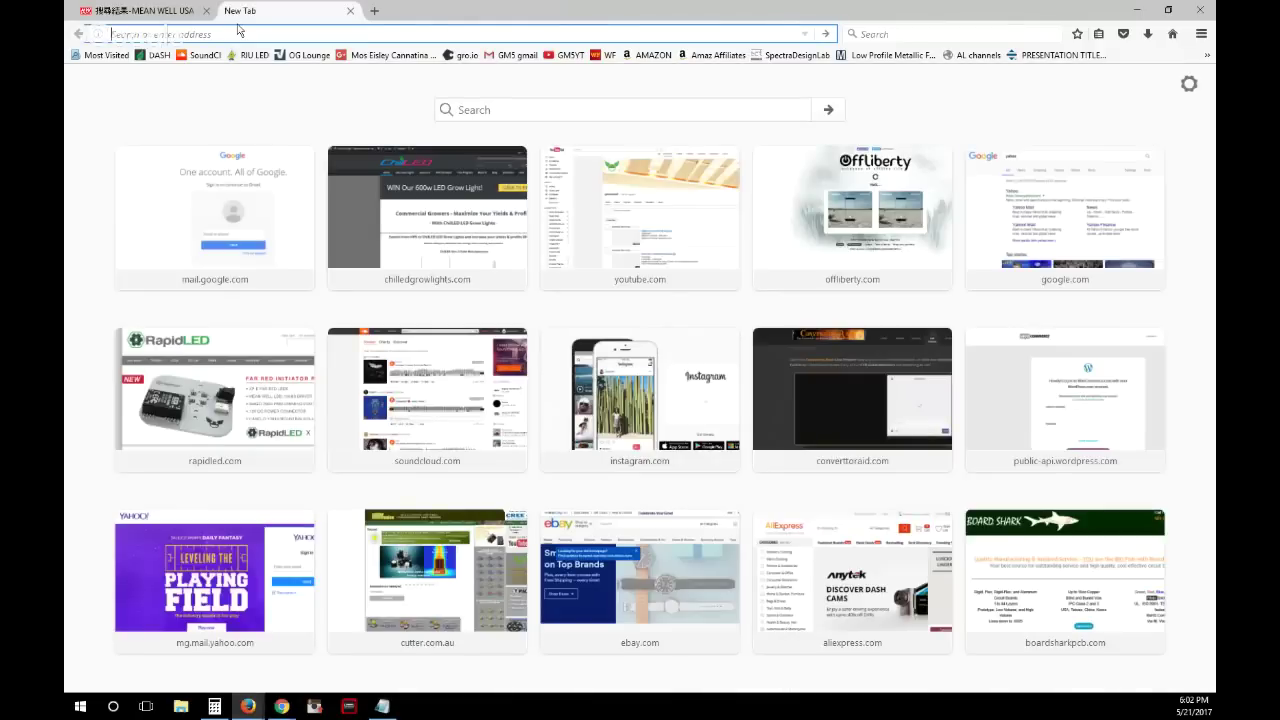
type("16")
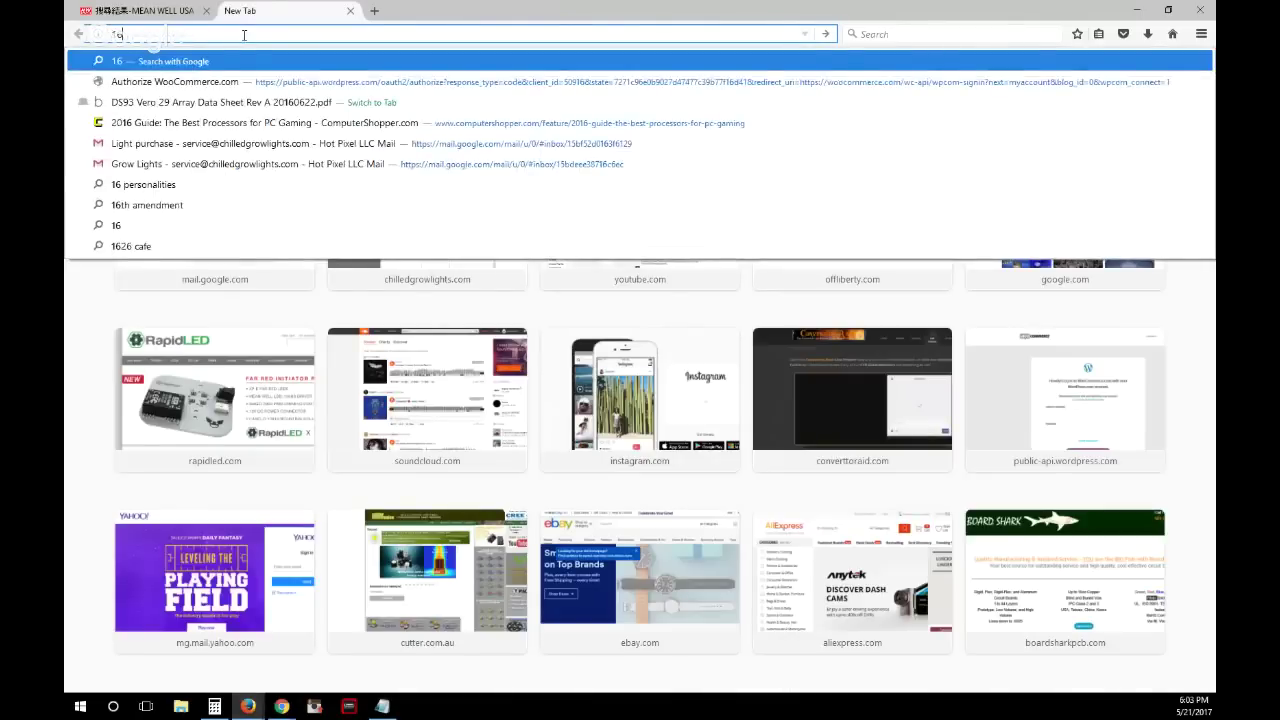
type(" squ")
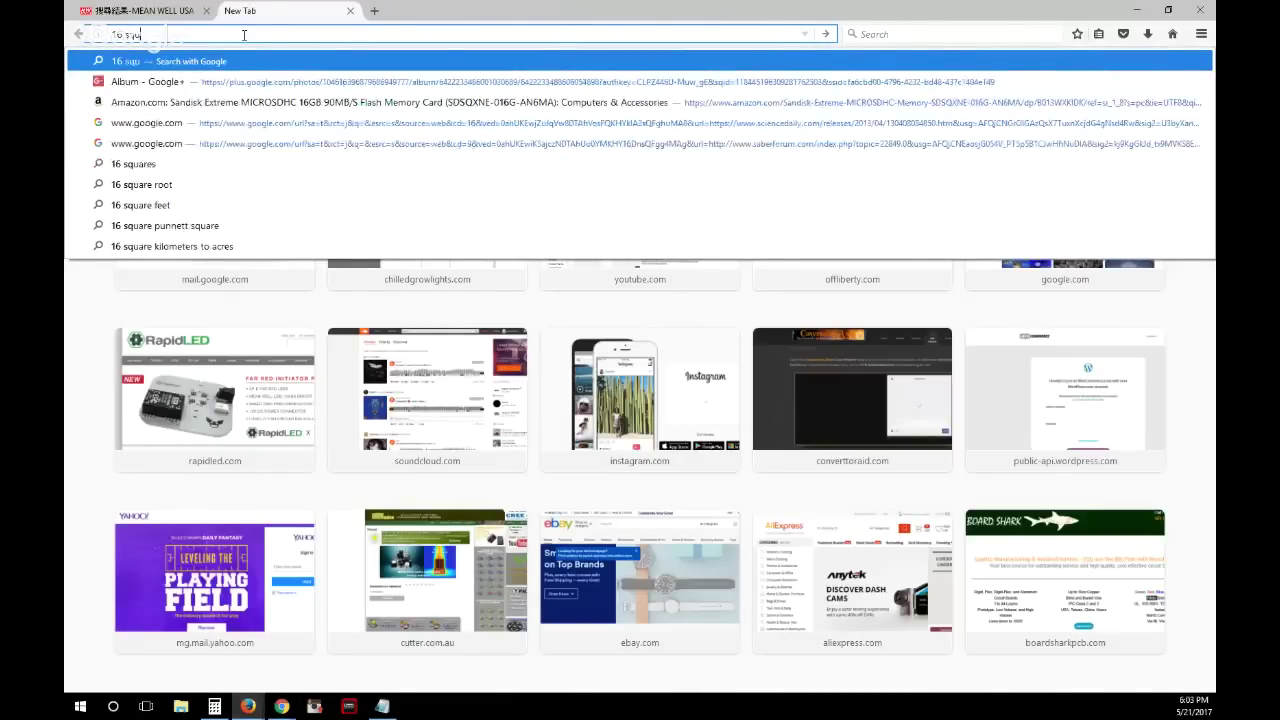
type("are fe")
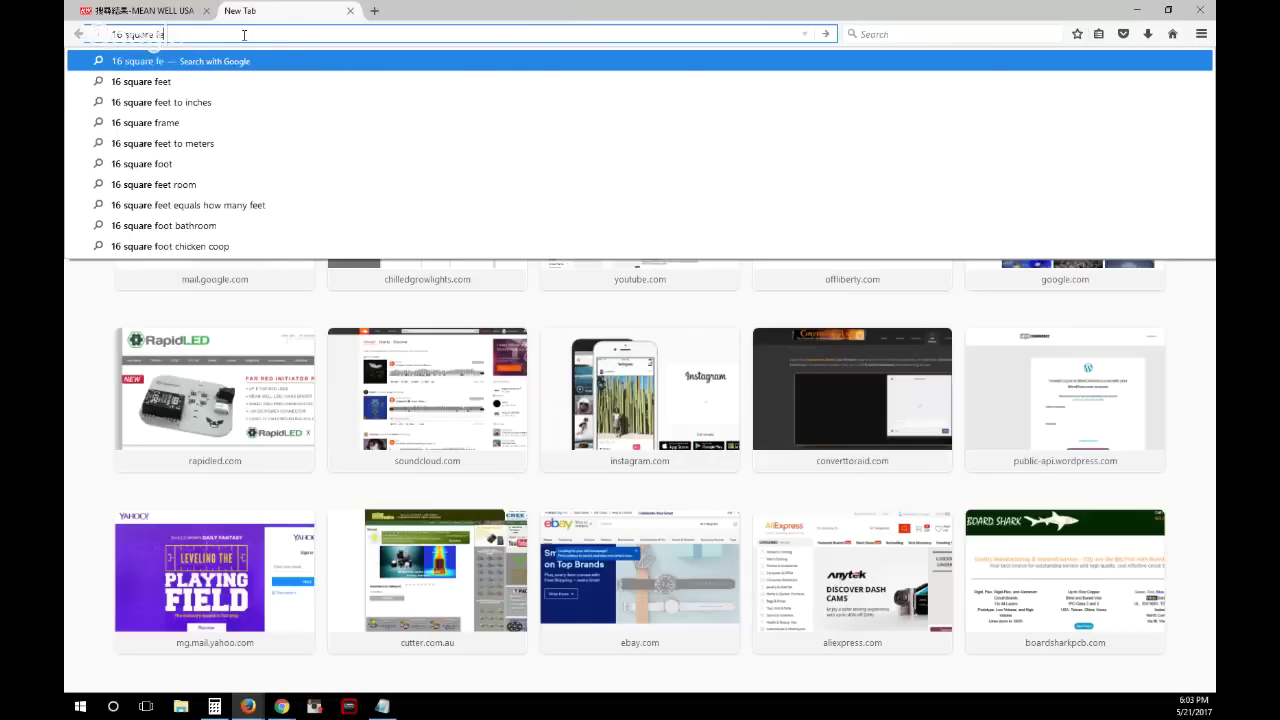
type("et to sq")
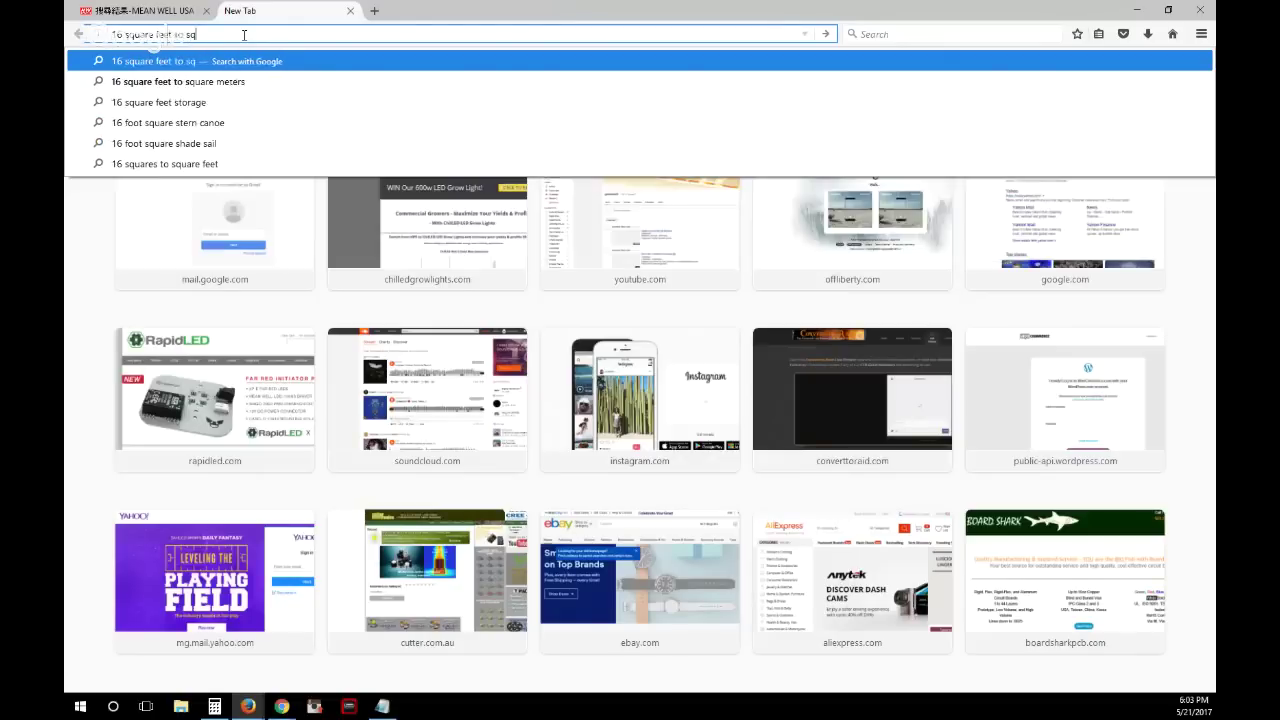
type("ua")
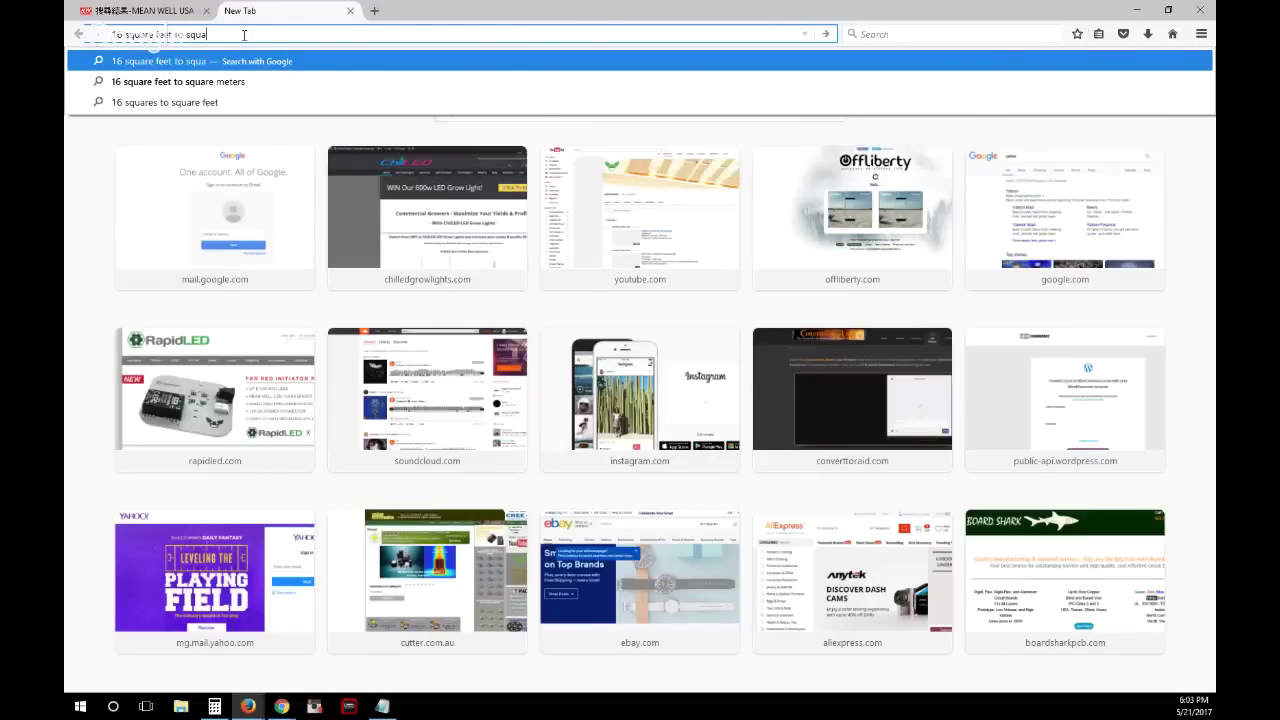
key("Down")
key("Return")
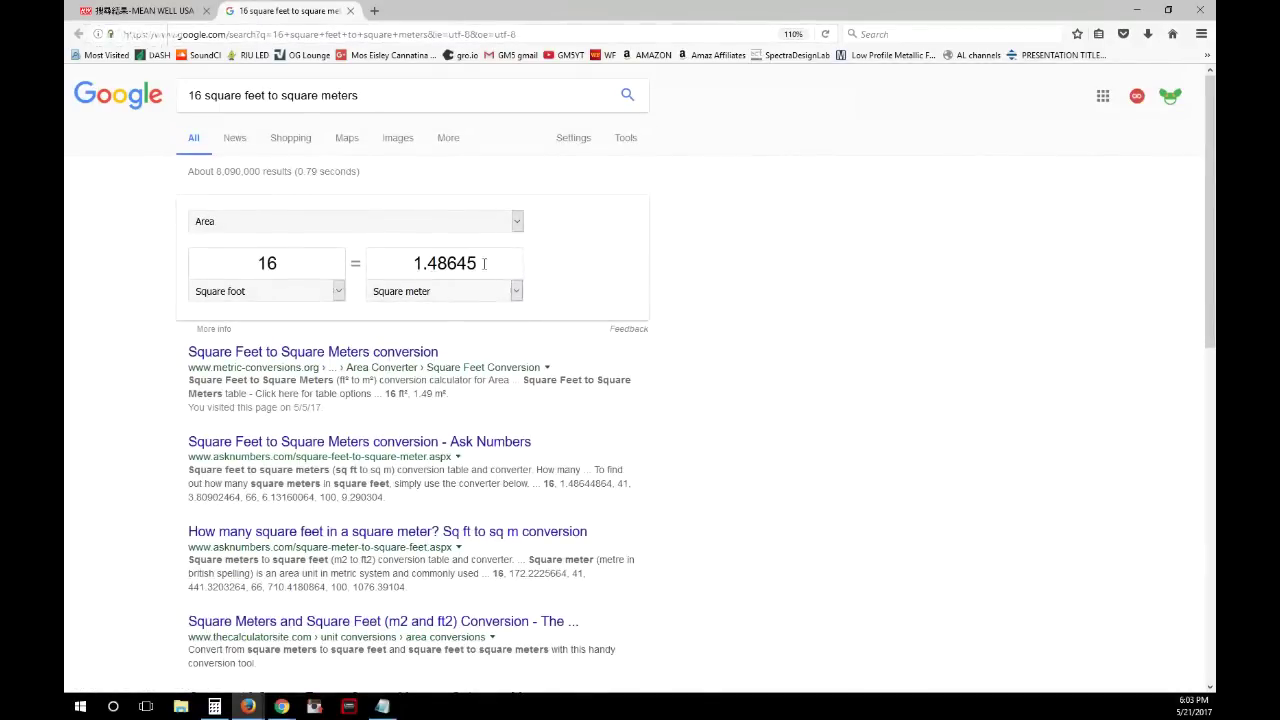
Copy the converted square-meter value and return to the MEAN WELL results page.
left_click_drag(484, 263, 413, 263)
right_click(438, 263)
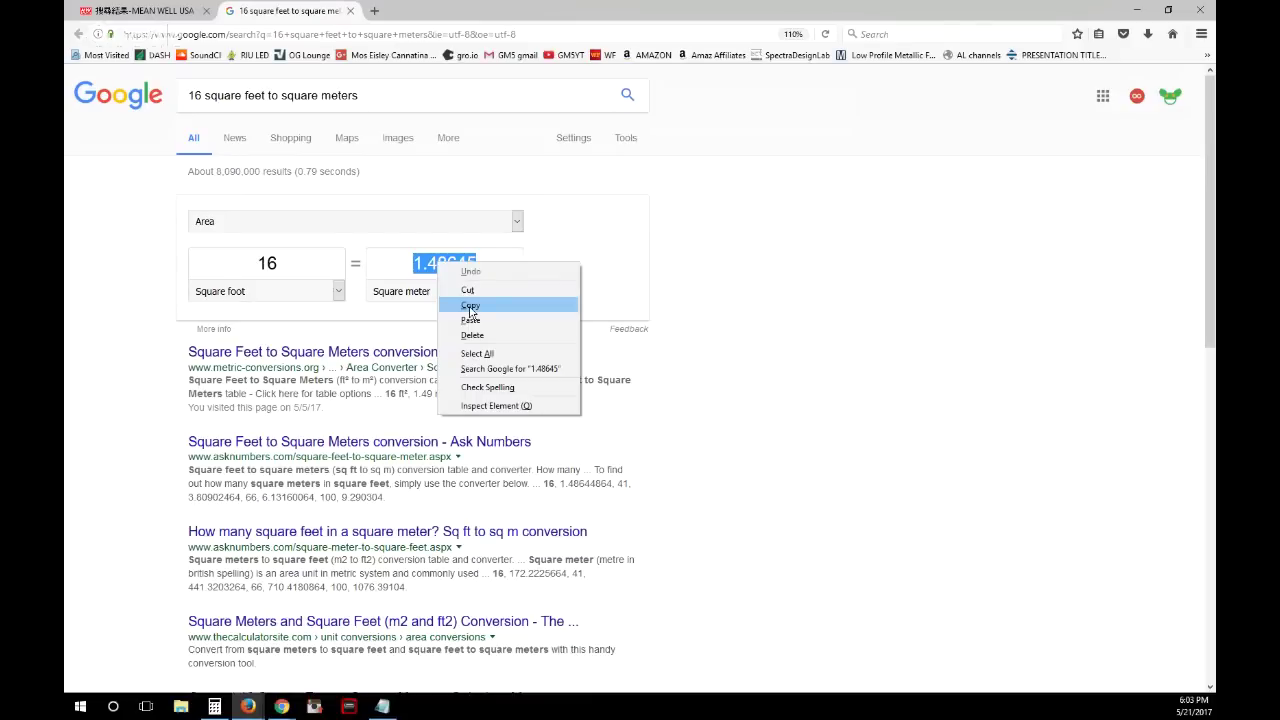
left_click(470, 306)
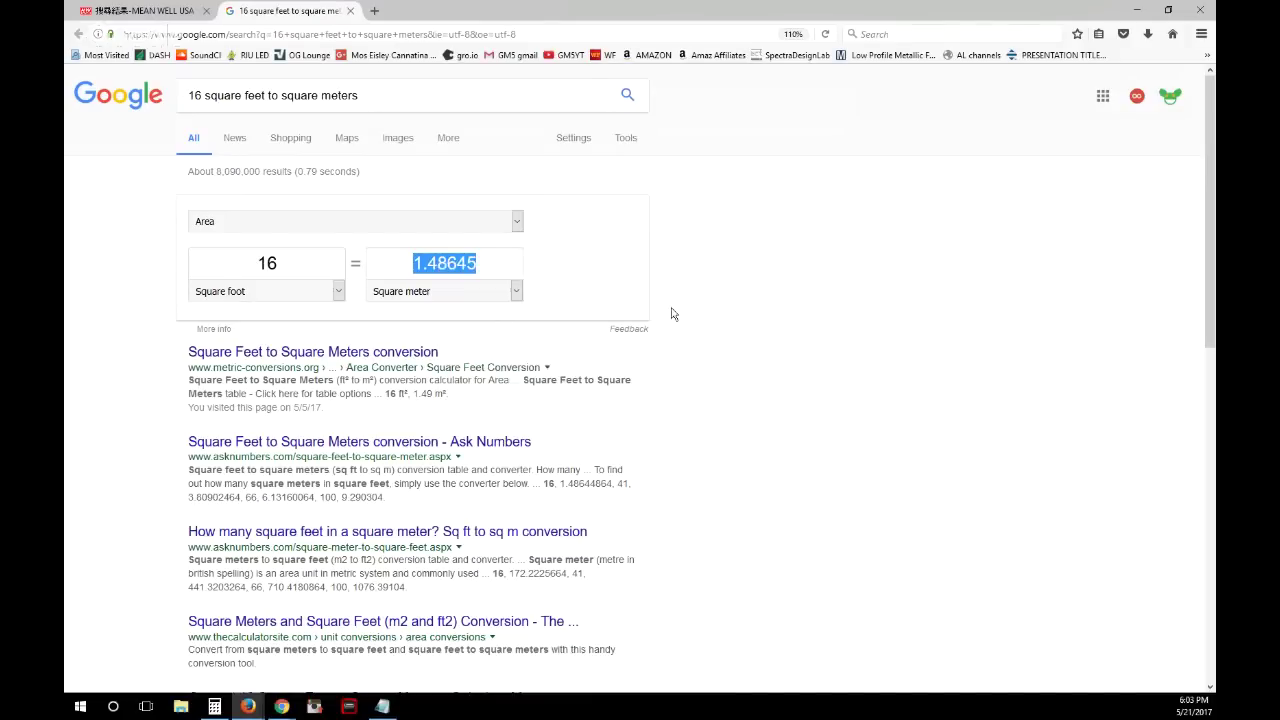
left_click(112, 17)
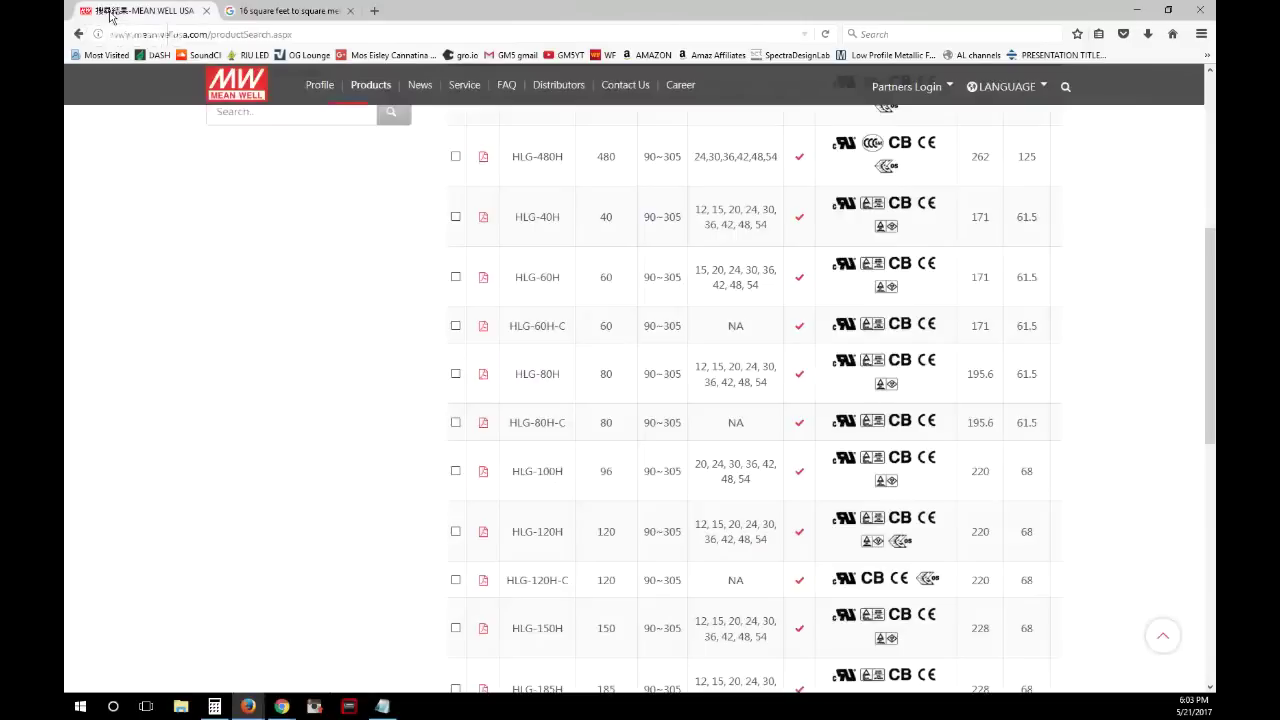
Switch to the Notepad notes and add the line "4x4 = 1.48645 meters sq" beneath the heading, separated by a blank line.
left_click(382, 706)
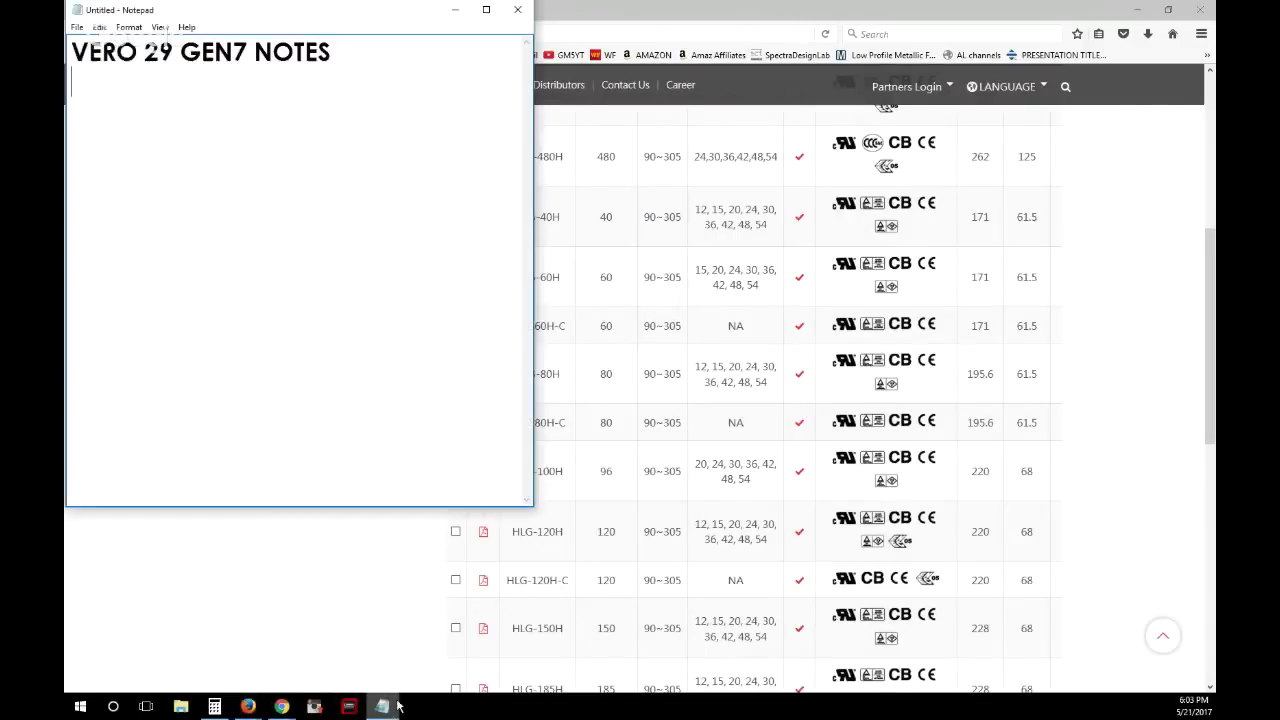
left_click(347, 60)
key("Return")
key("Return")
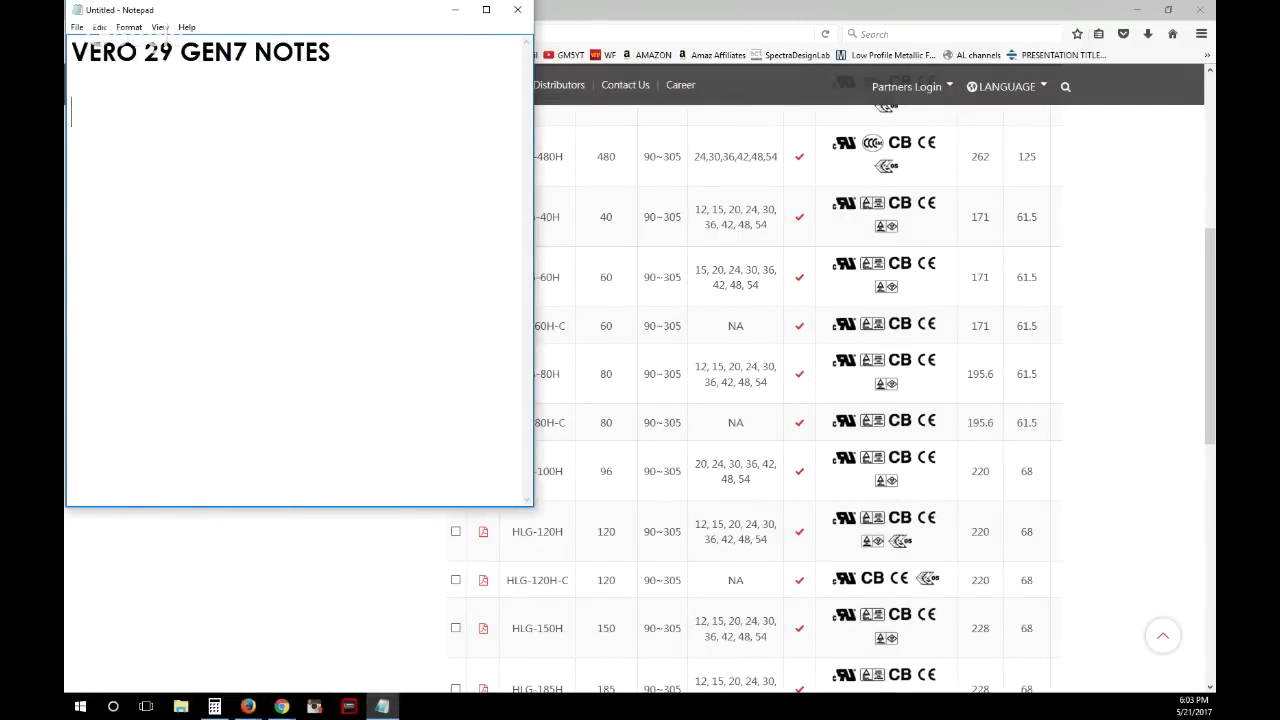
type("4x4 =")
key("ctrl+v")
type("met")
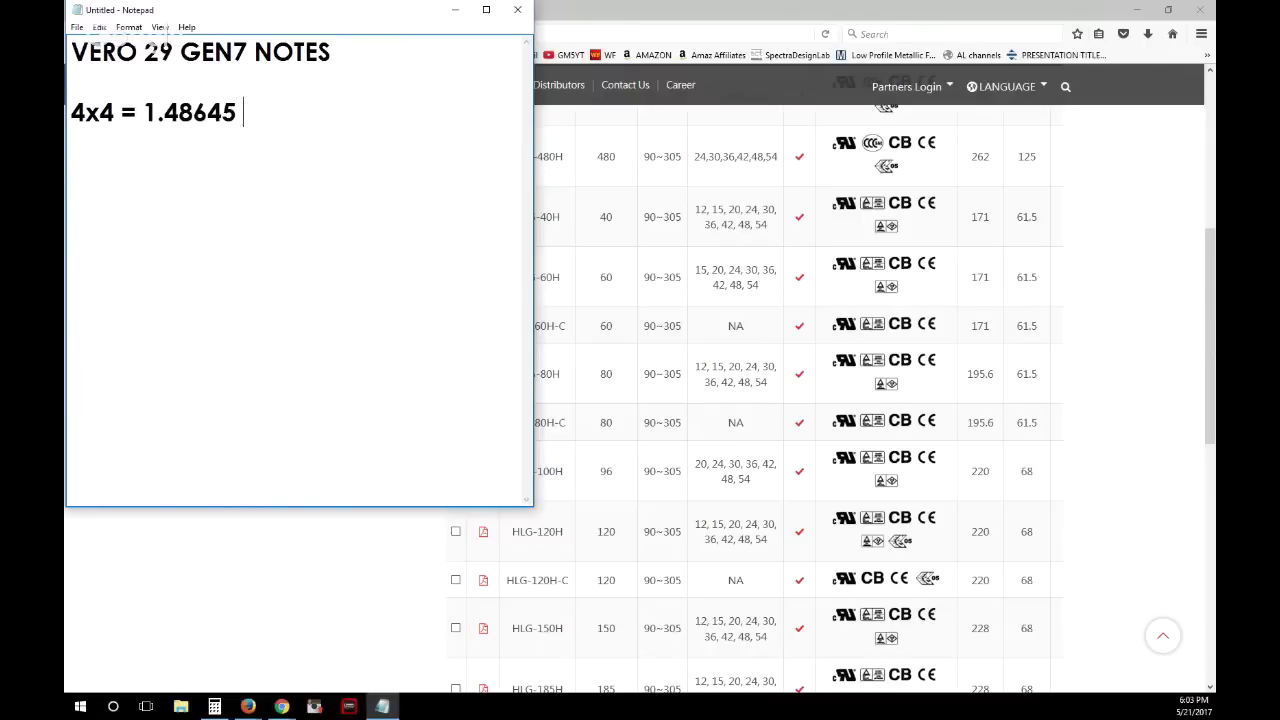
type("ers sq")
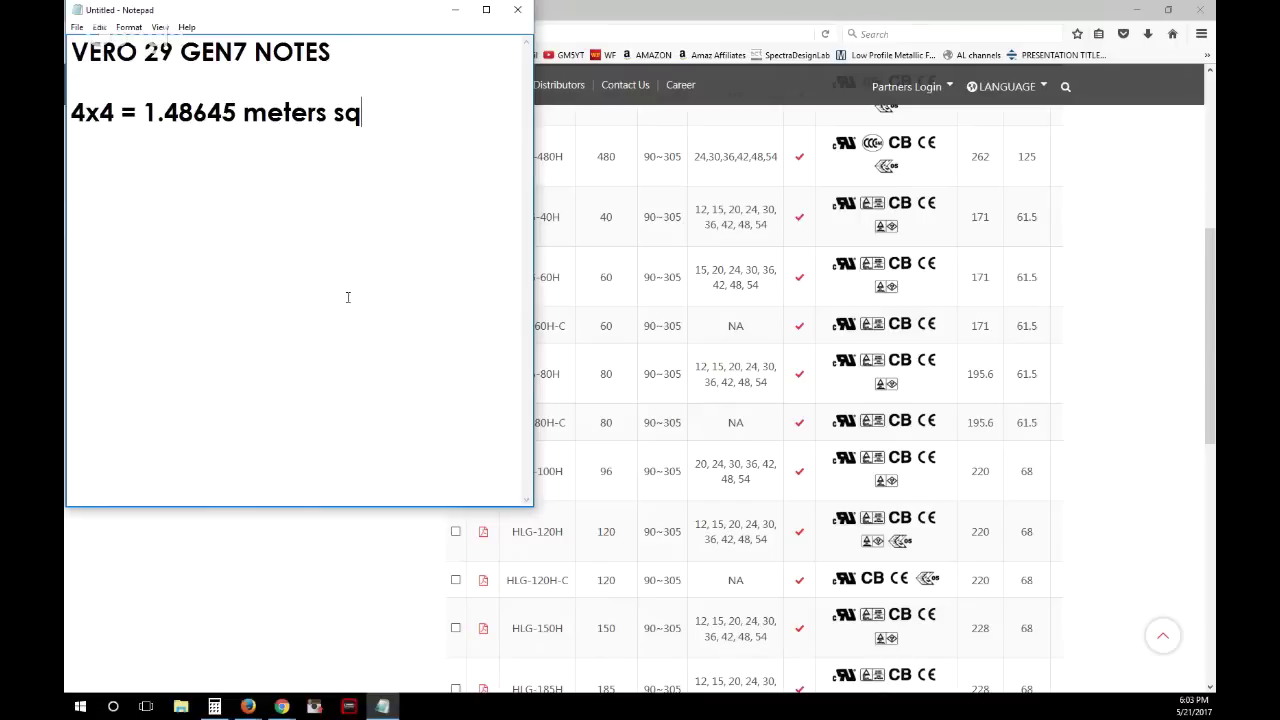
Insert the line "for a 4ft x 4ft" directly under the VERO 29 GEN7 NOTES heading.
left_click(362, 56)
key("Return")
type("for")
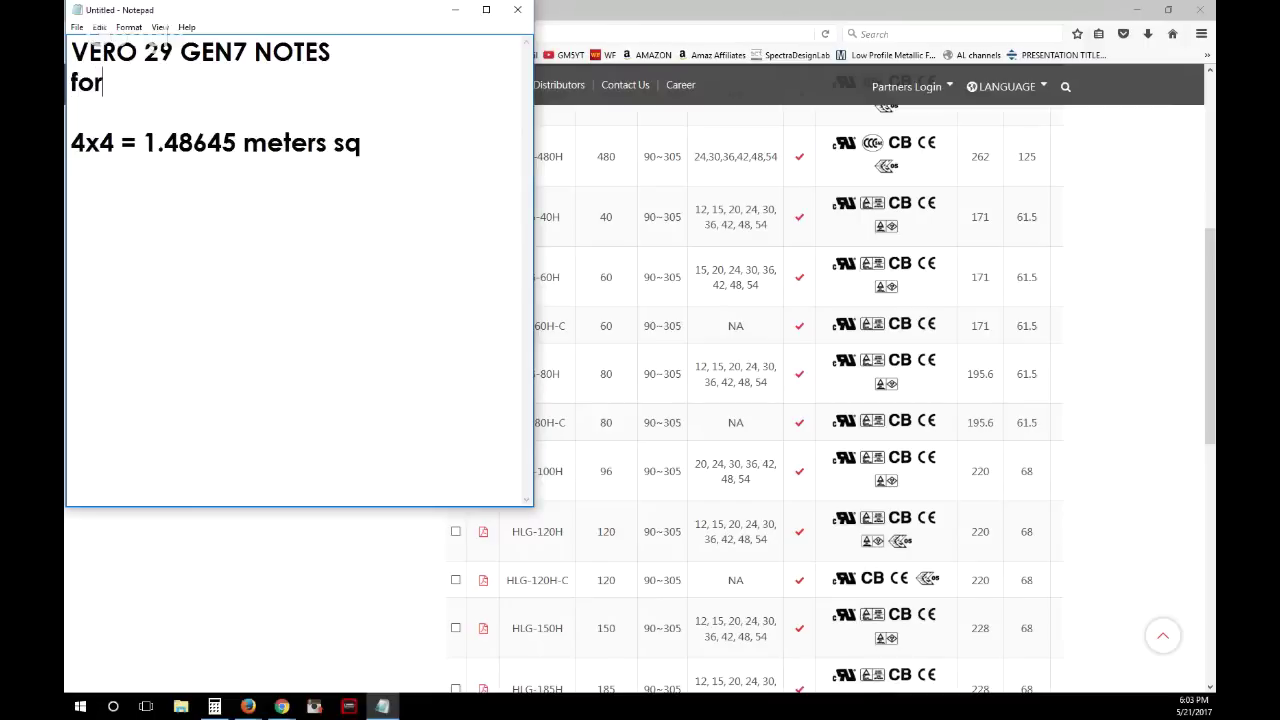
type(" a 4")
type("ft x 4ft")
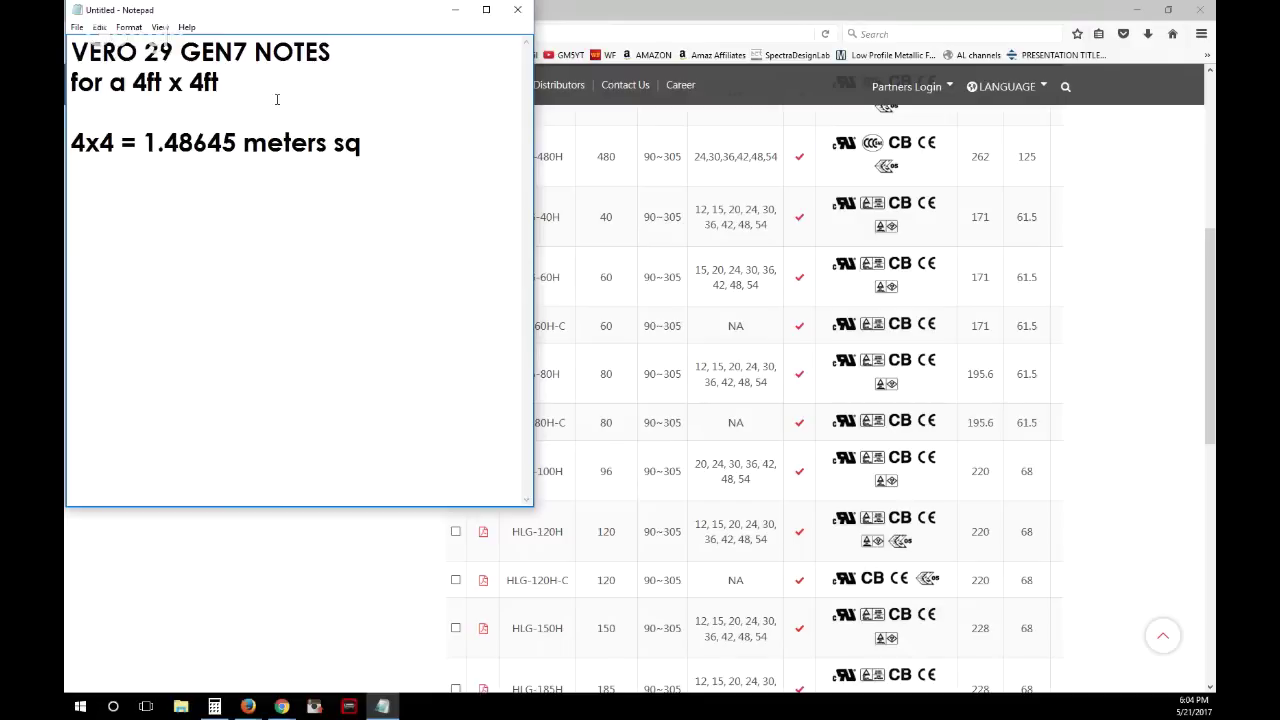
Append "(120cmx120cm)" to the "for a 4ft x 4ft" line in the notes.
key("alt+Tab")
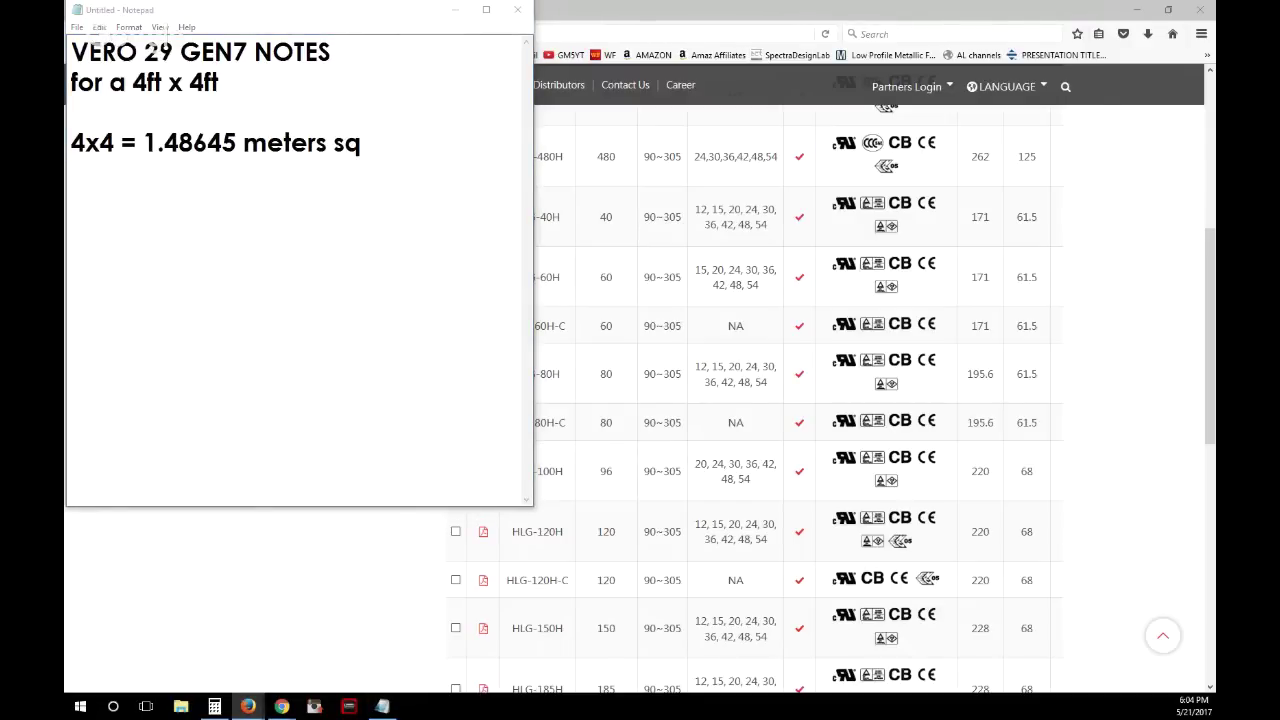
left_click(278, 87)
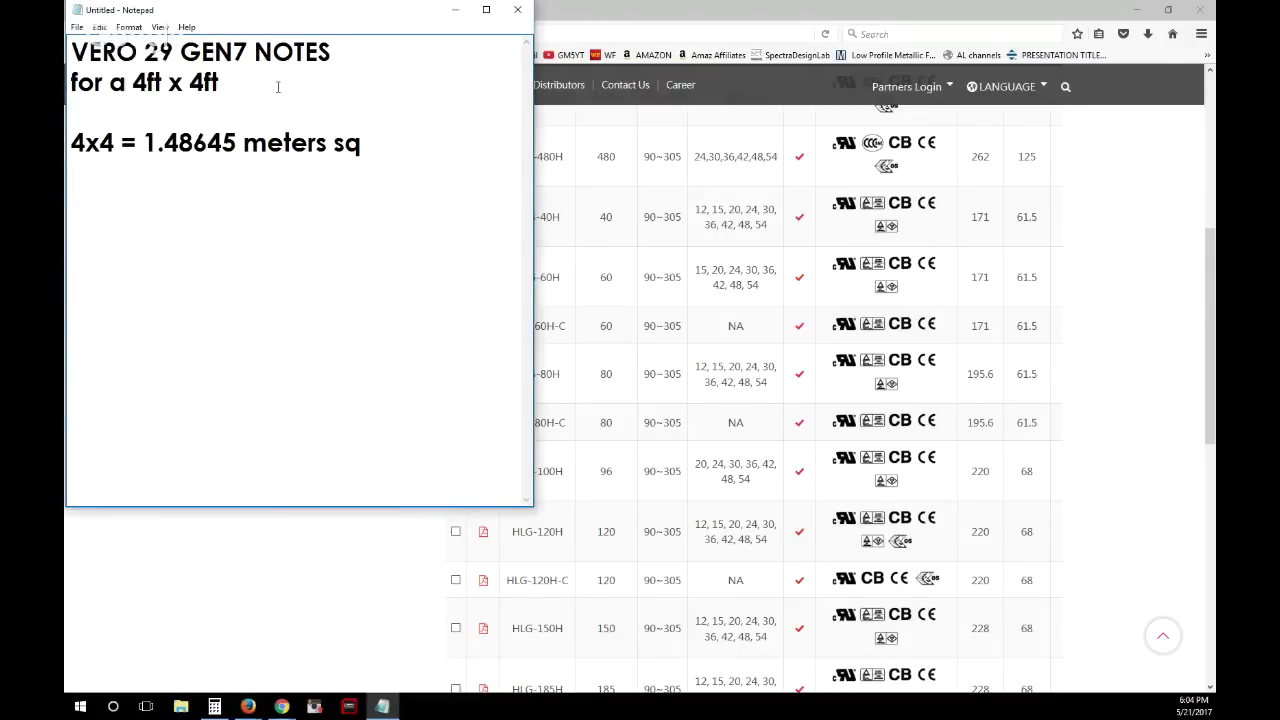
type("(120")
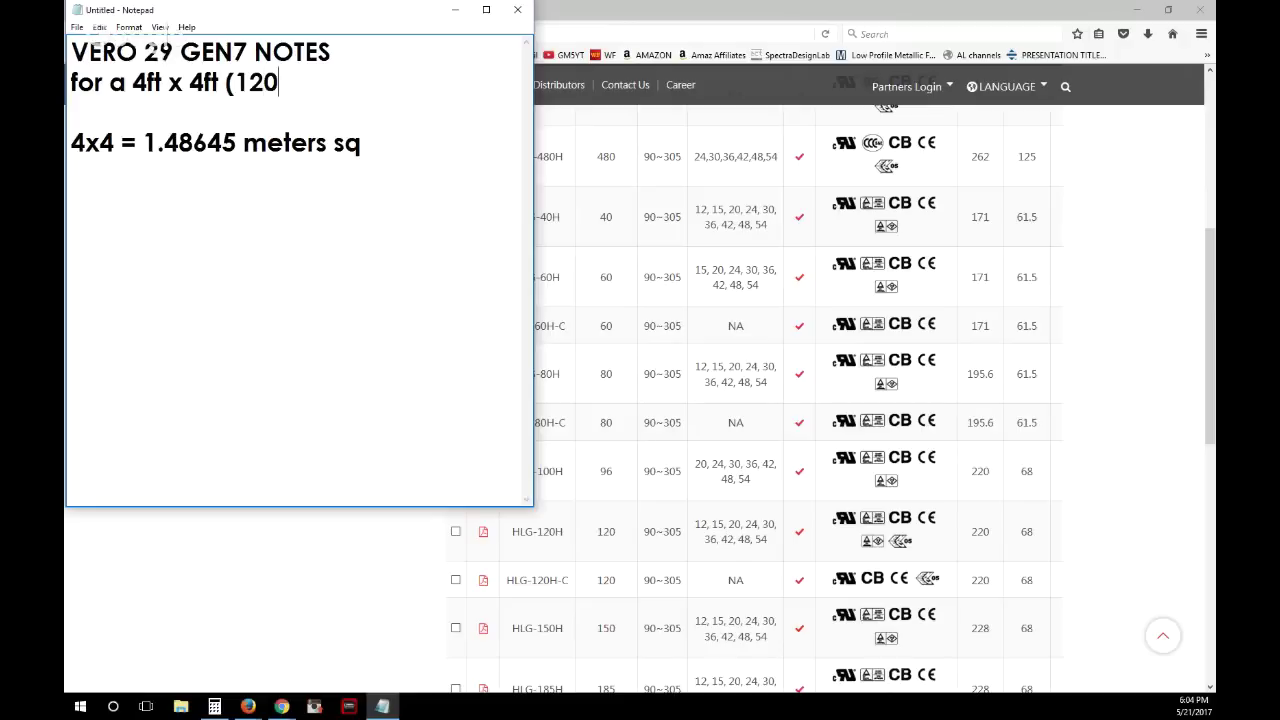
type("cmx120cm")
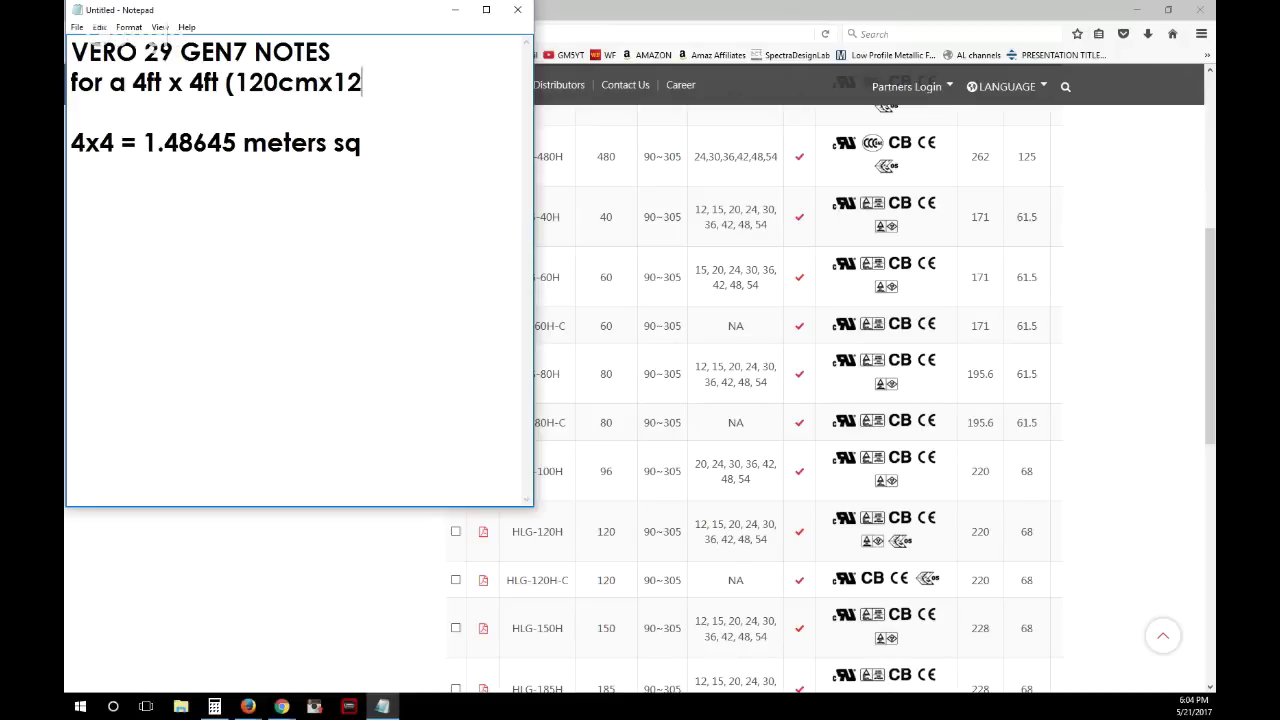
type(")")
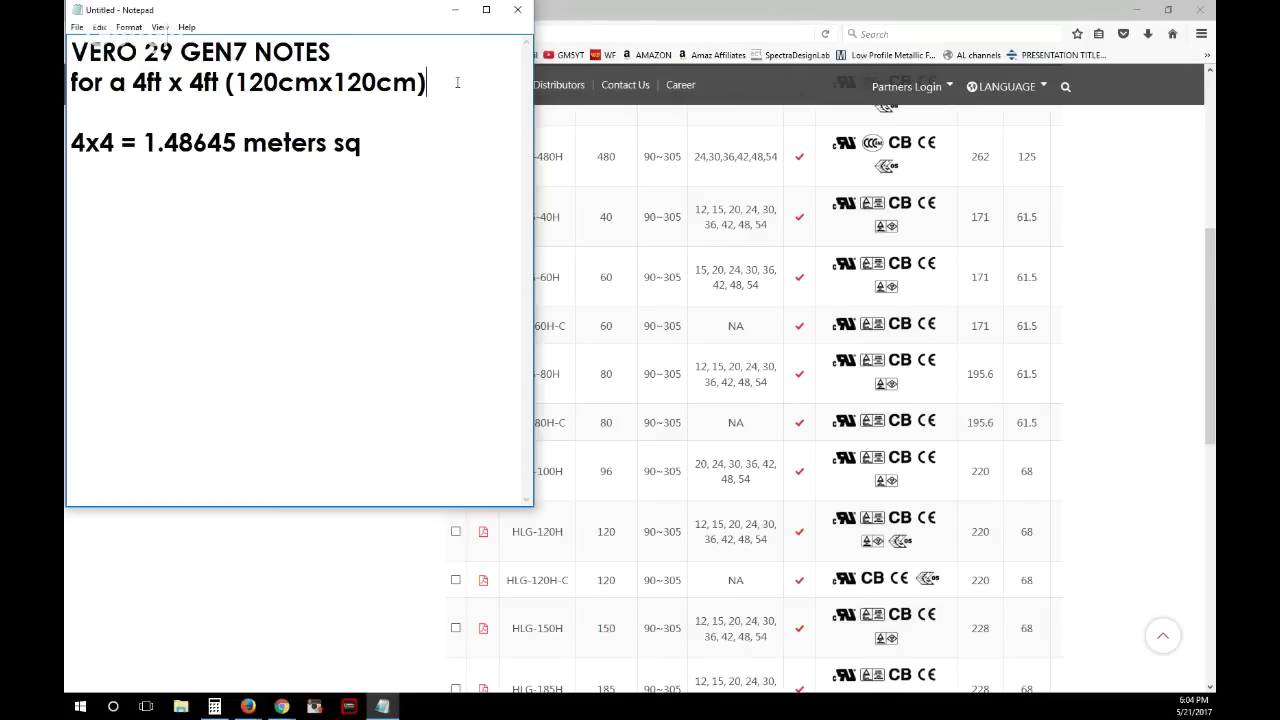
Add the line "NO CO2" directly beneath the 4ft x 4ft dimensions line.
key("Return")
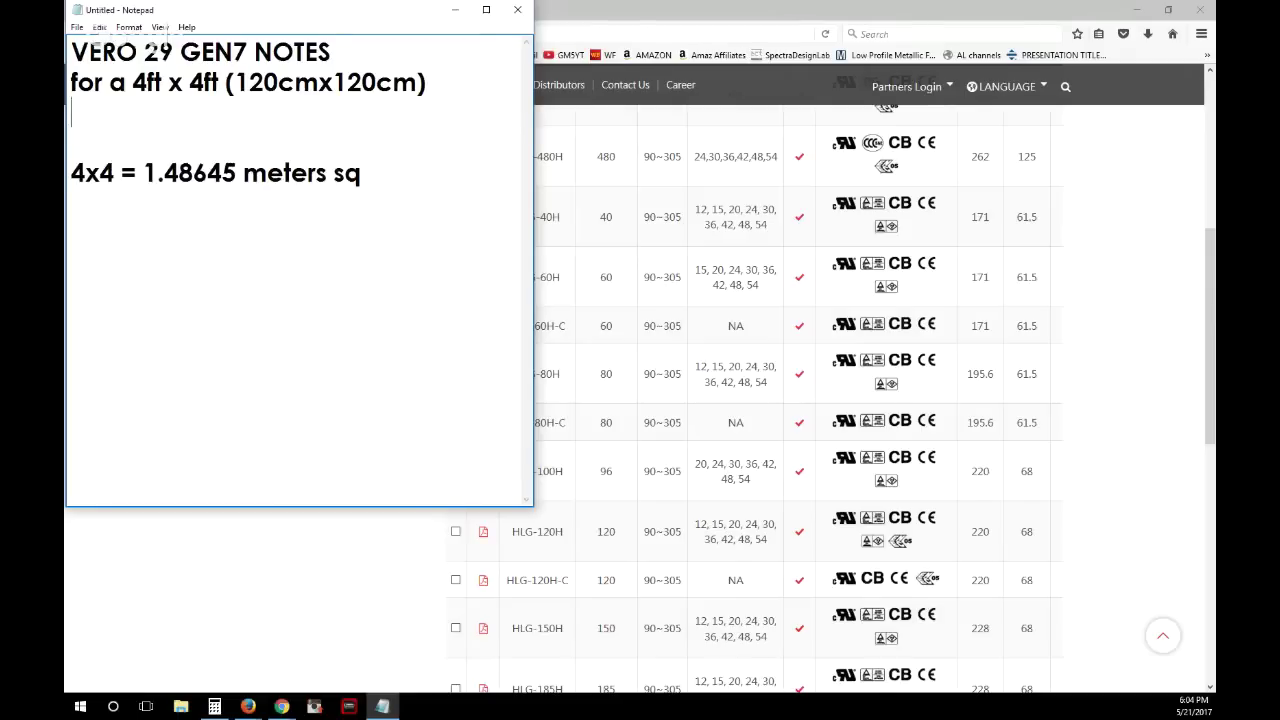
type("NO CO")
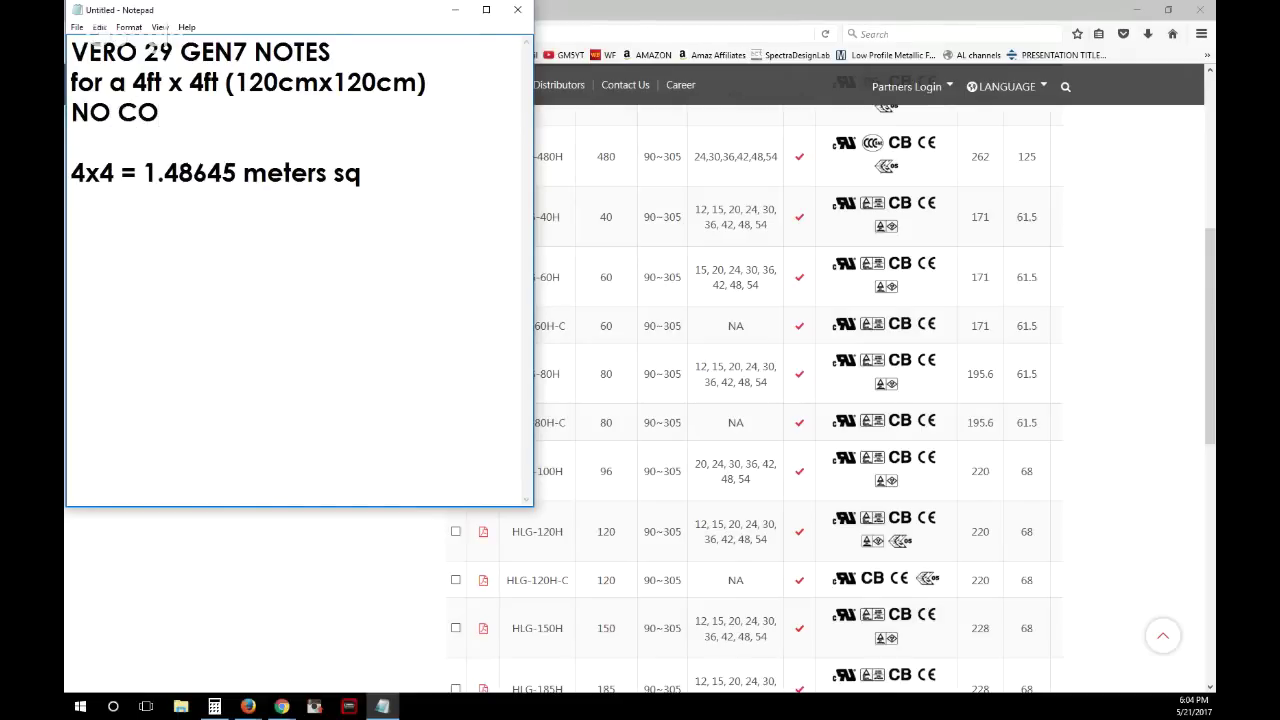
type("@")
key("BackSpace")
type("2")
Switch to the maximized browser window showing the pacificlightconcepts Instagram post with the PLC6 test summary.
key("alt+Tab")
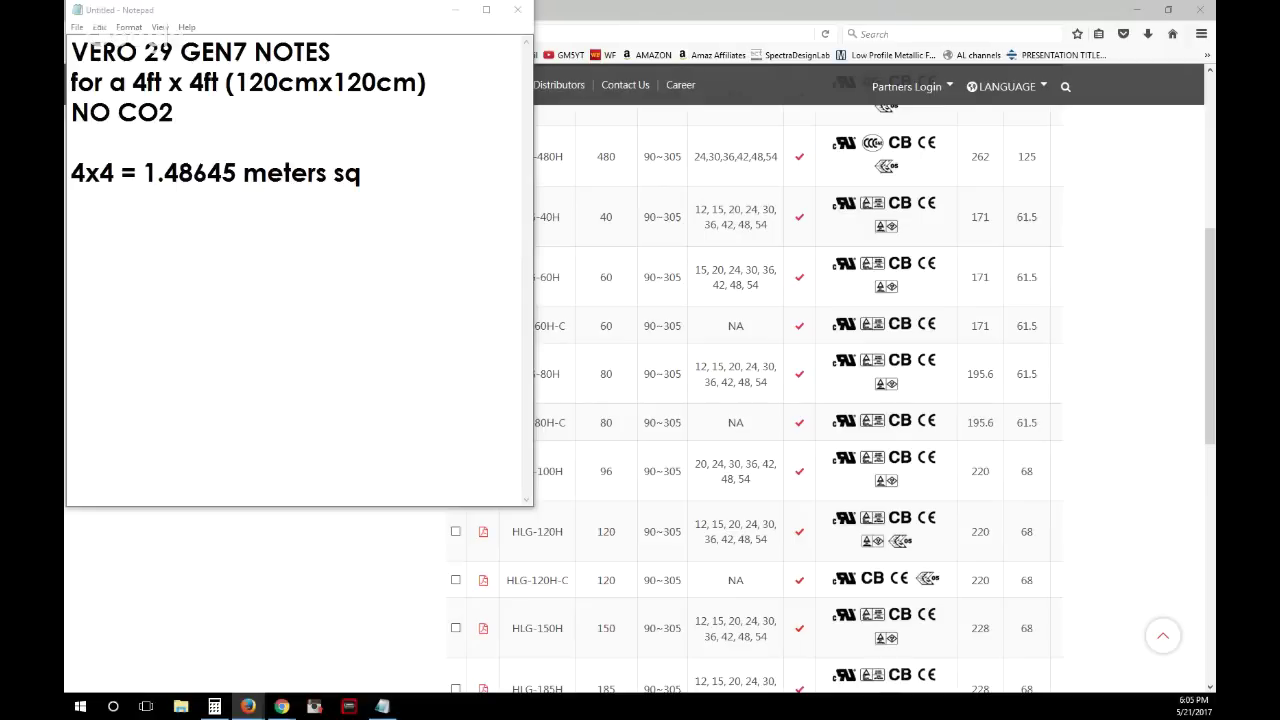
key("alt+Tab")
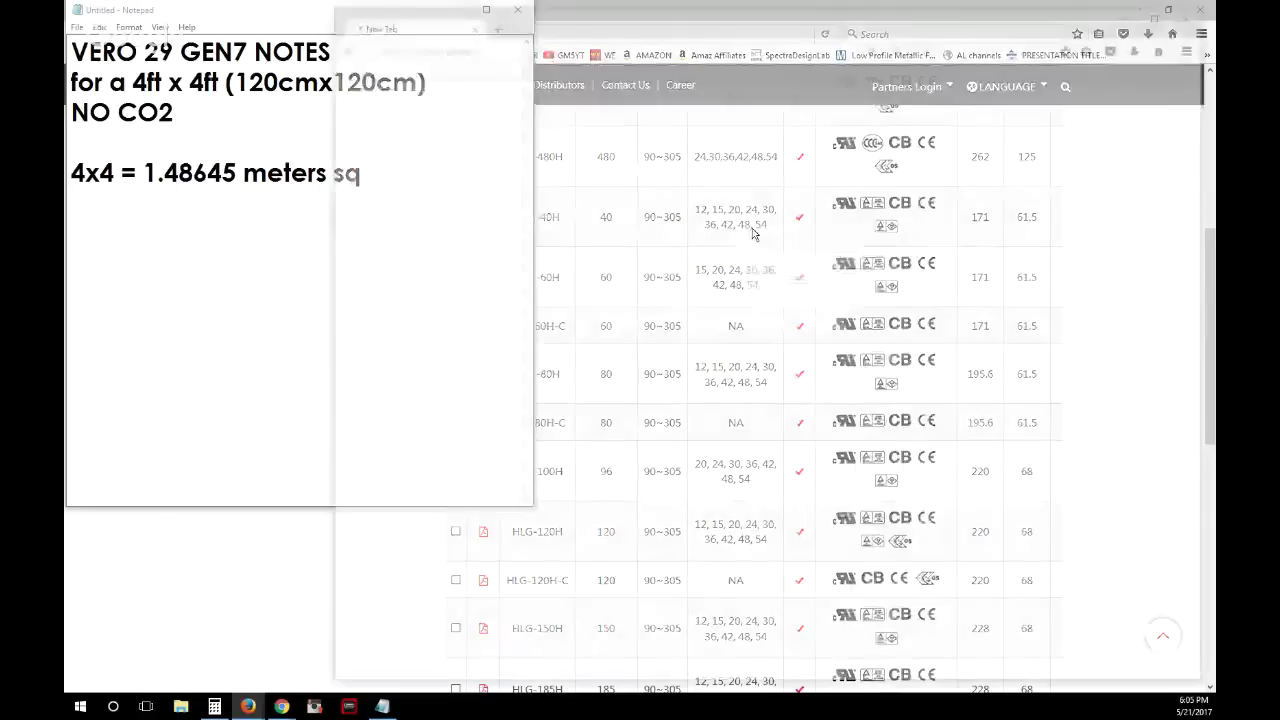
key("super+Up")
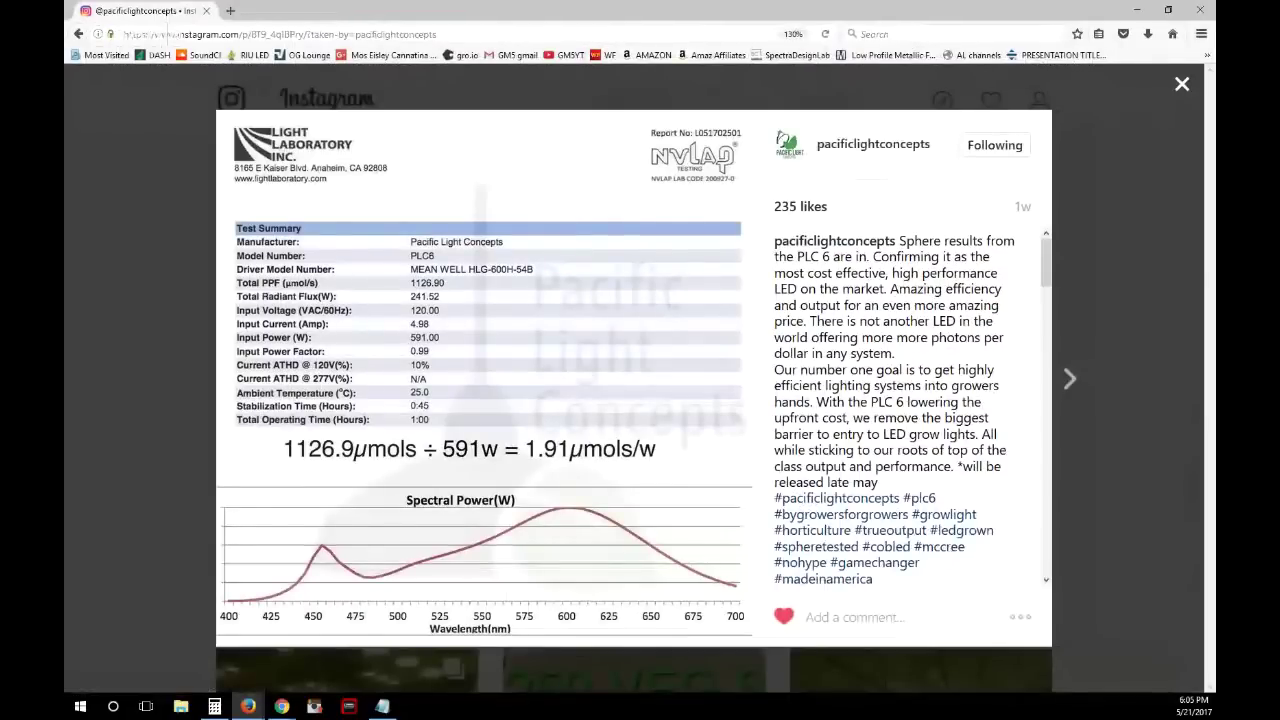
Open Calculator, move it clear of the test summary, and multiply the 591 W input power by 0.94.
key("super+4")
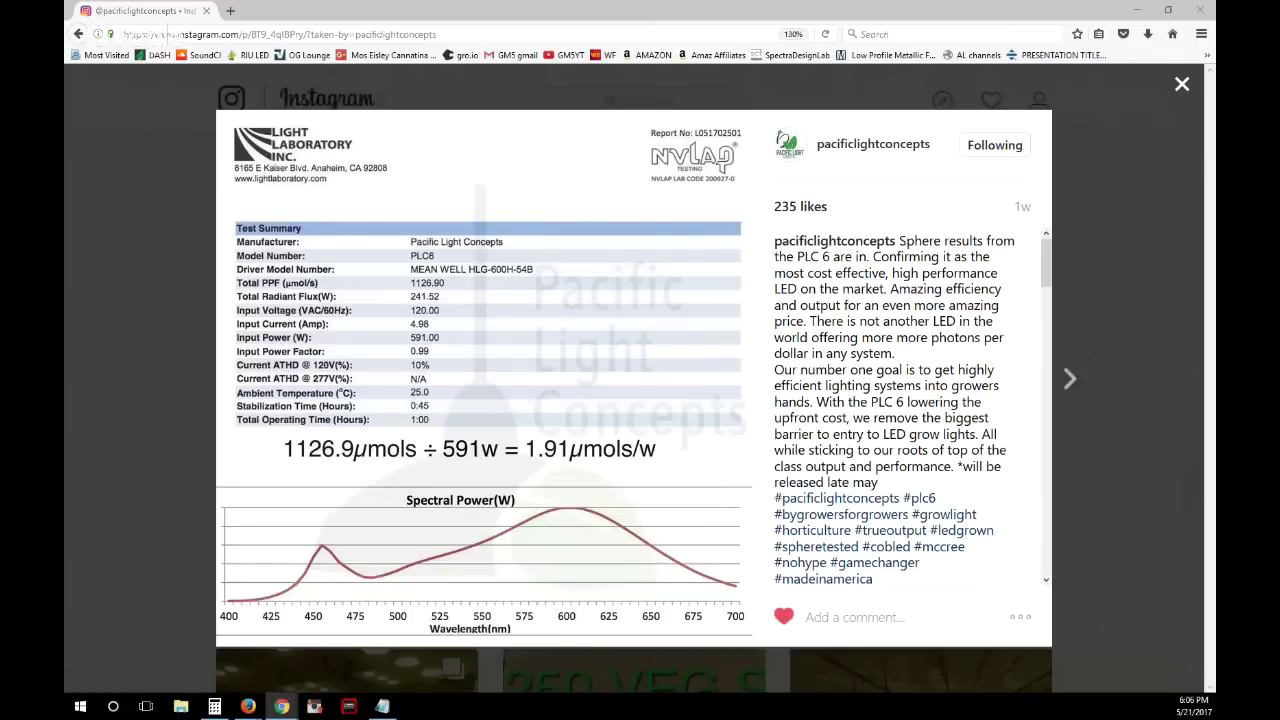
key("super+2")
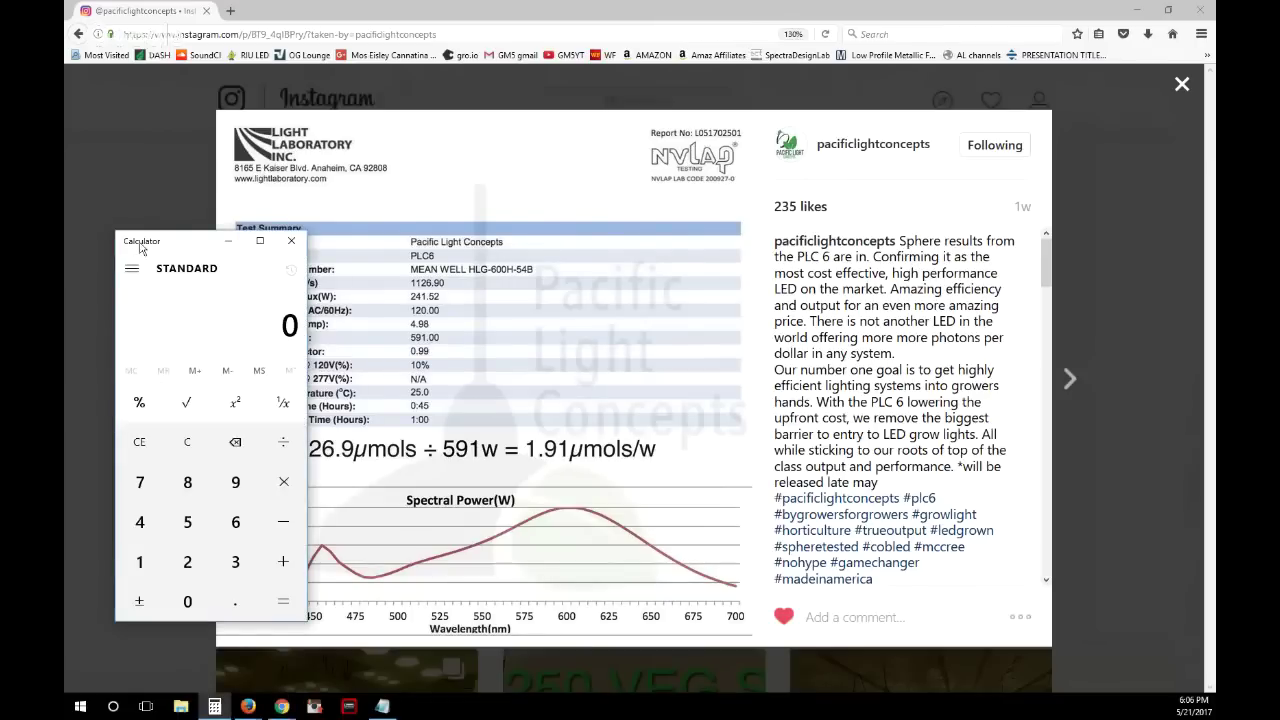
left_click_drag(142, 246, 689, 147)
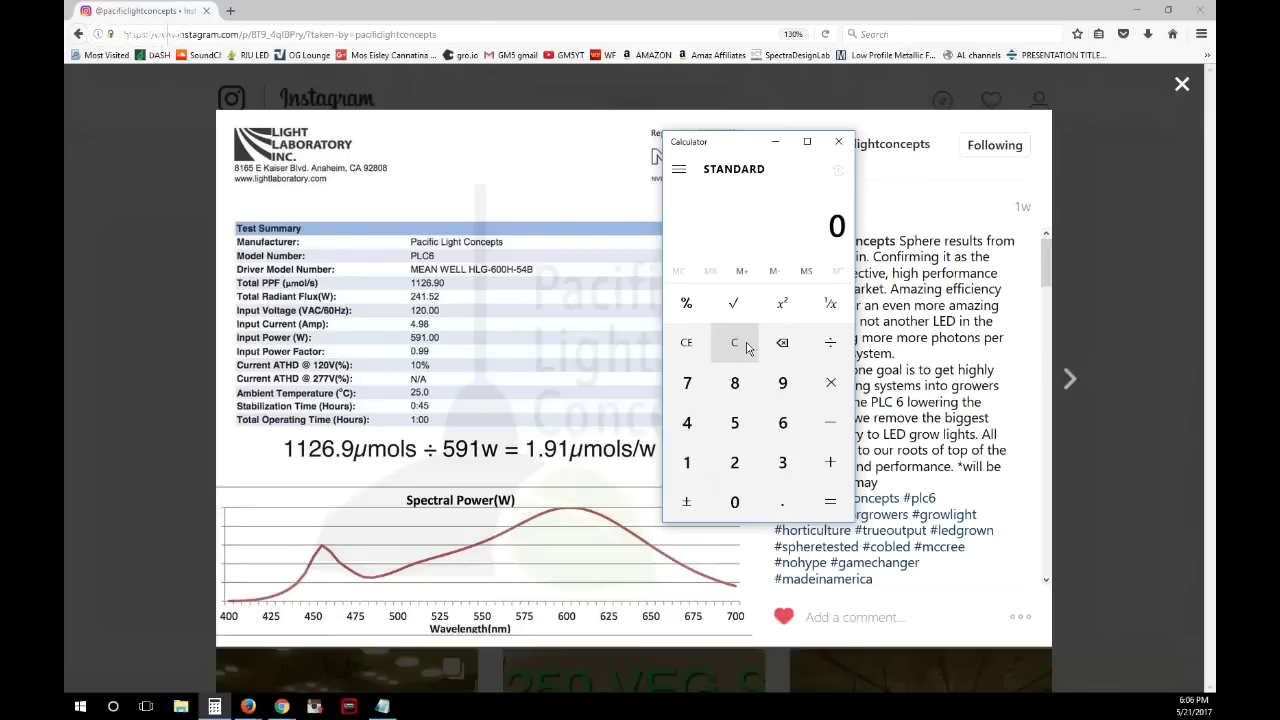
type("591")
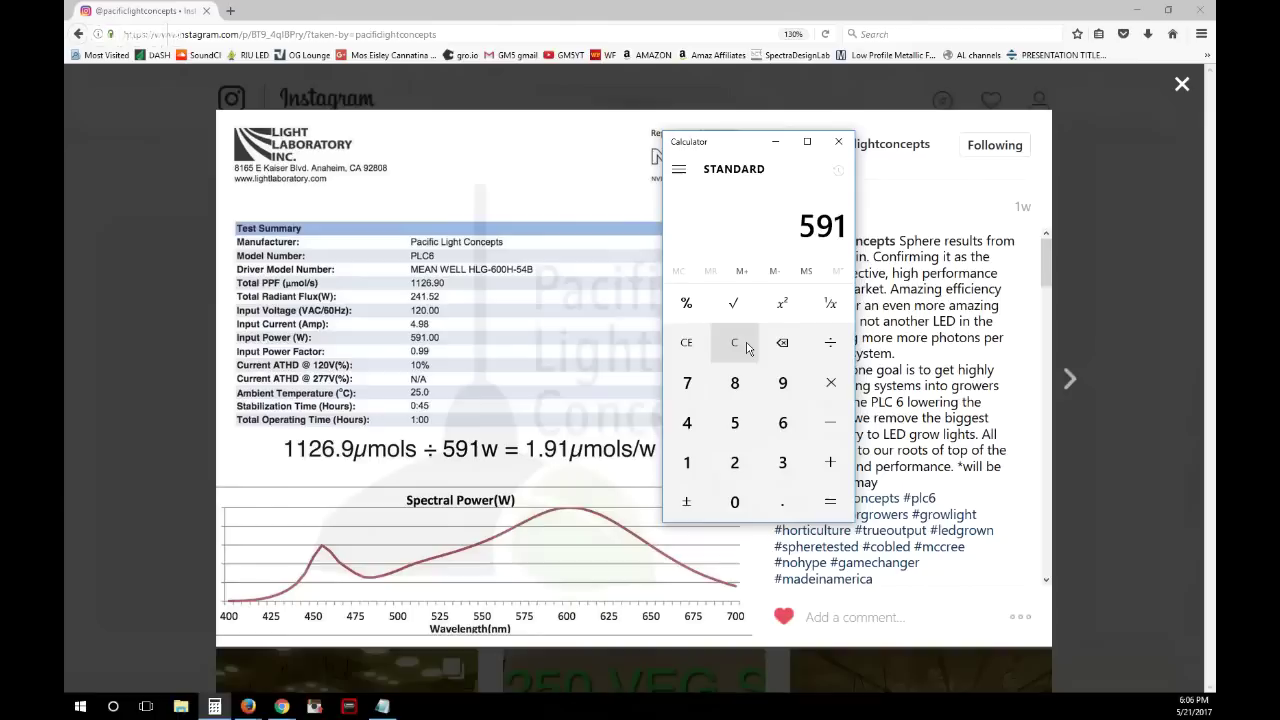
key("asterisk")
type(".94")
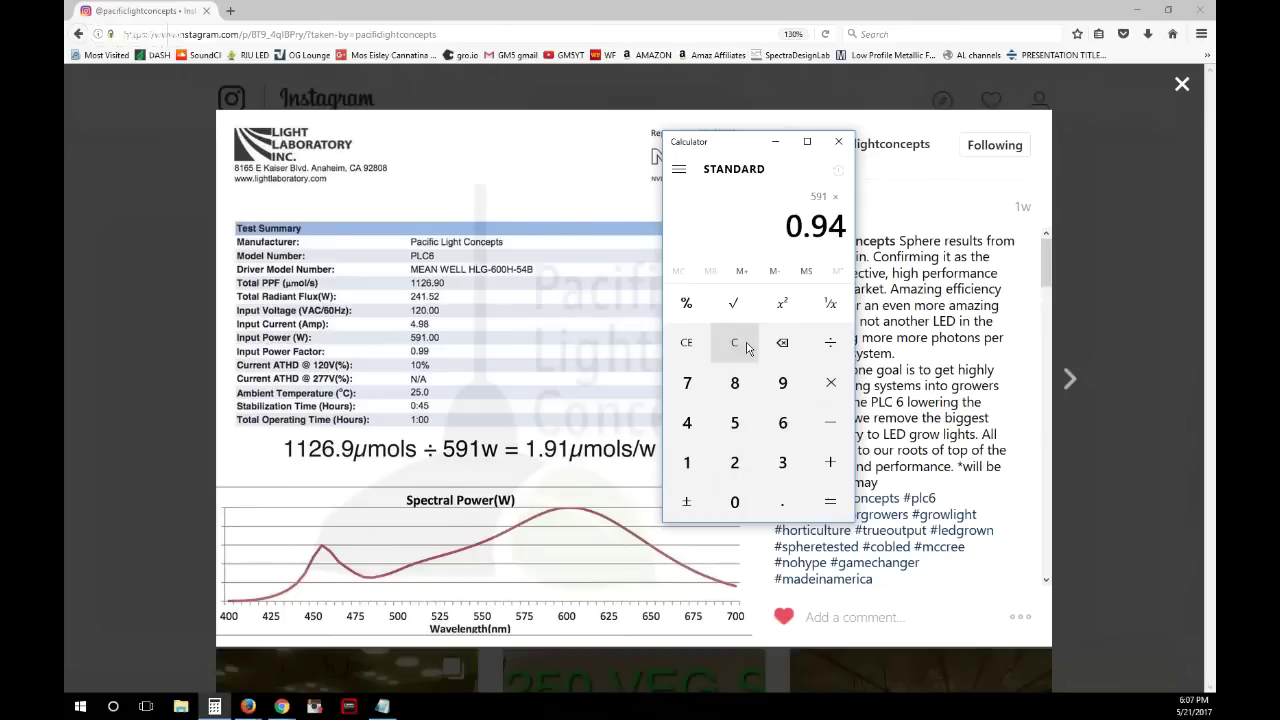
key("Return")
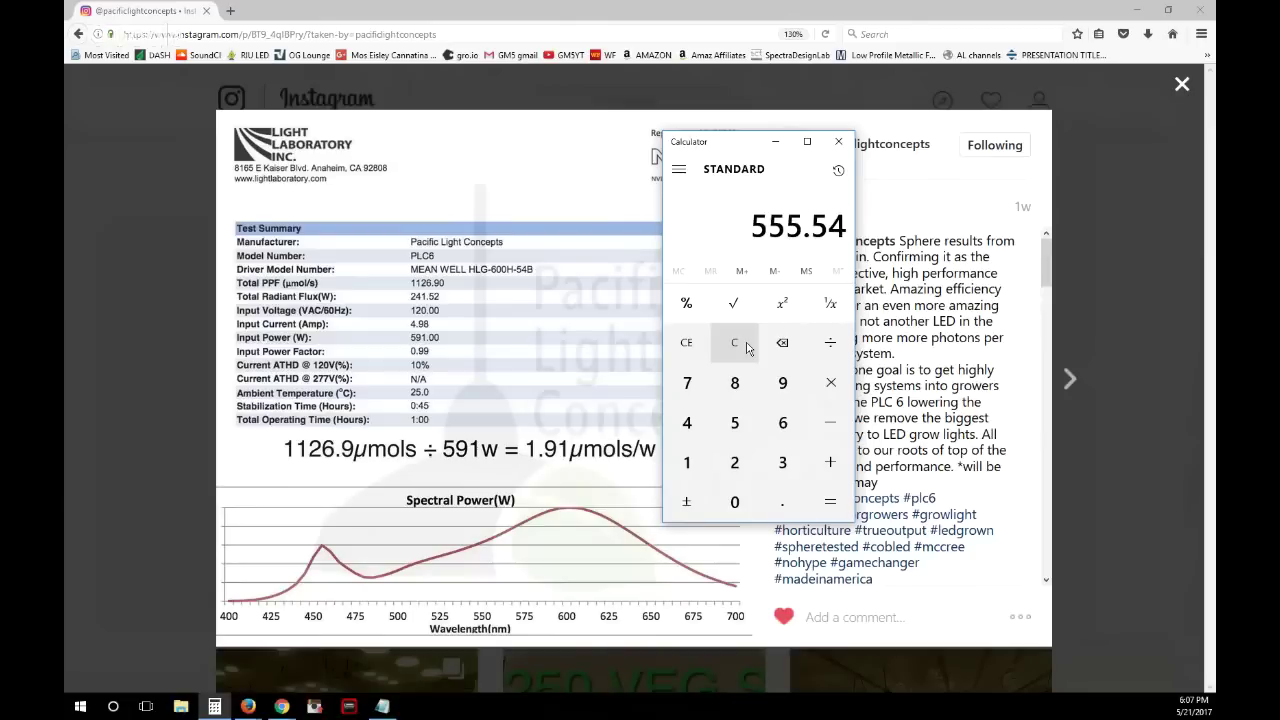
Divide the calculated power by 6, and divide that quotient by 1.4.
key("slash")
key("6")
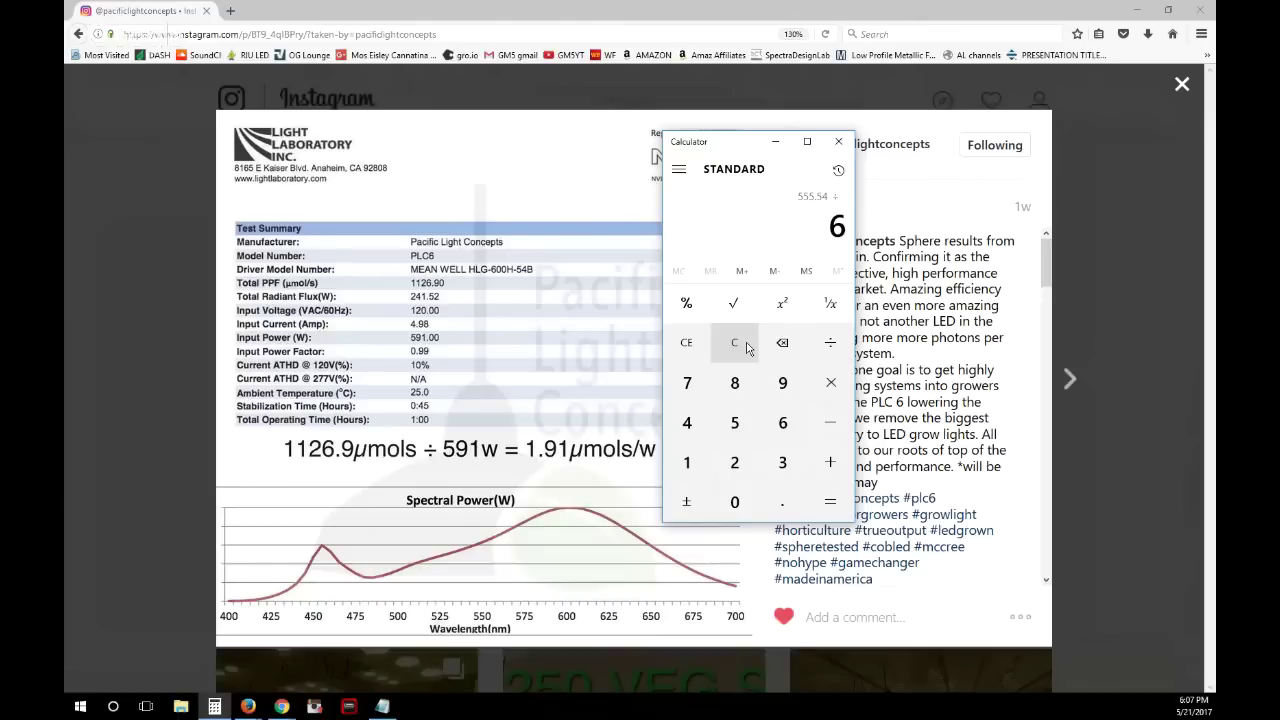
key("Return")
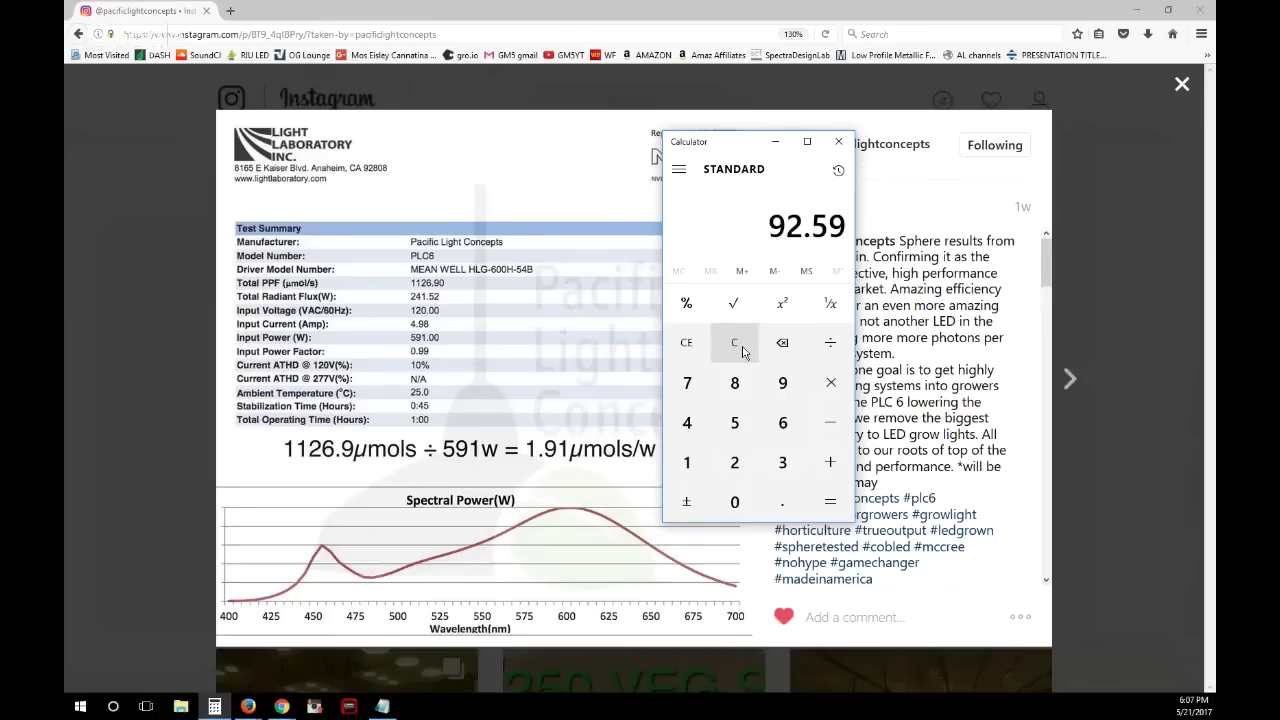
key("slash")
type("1.4")
key("Return")
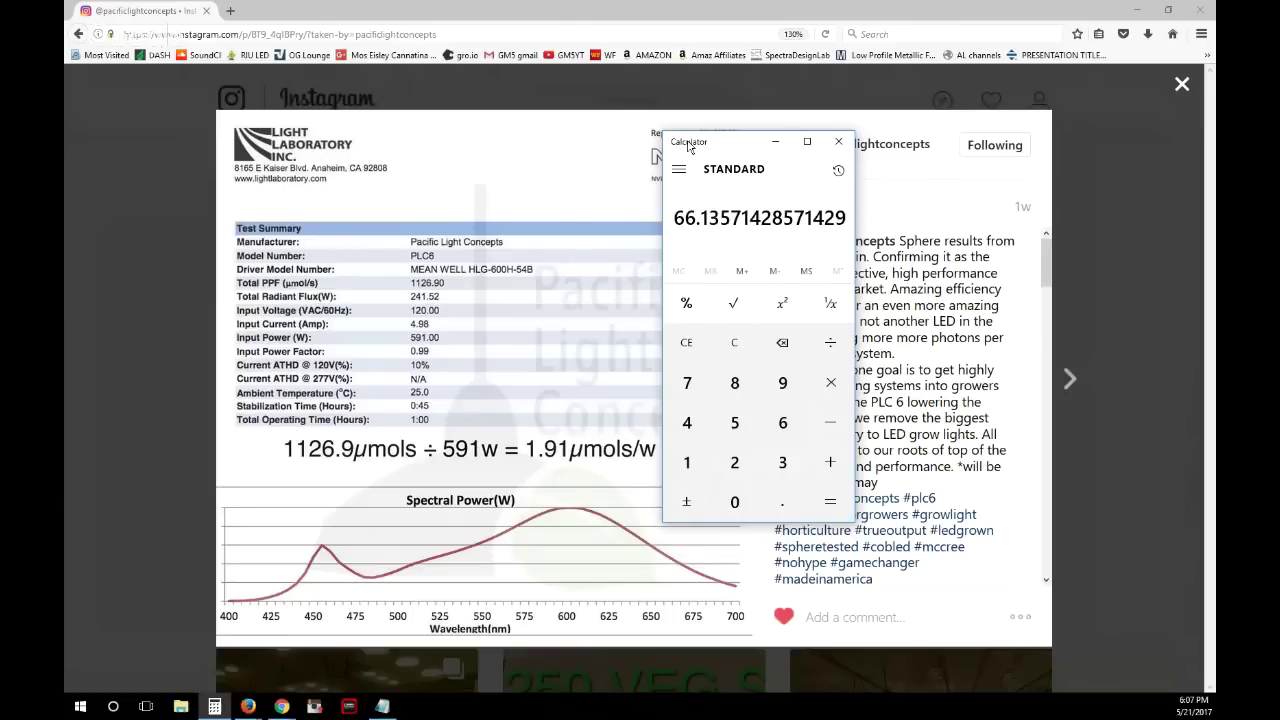
Minimize the Instagram window and close Calculator to get back to the notes.
left_click_drag(693, 148, 240, 247)
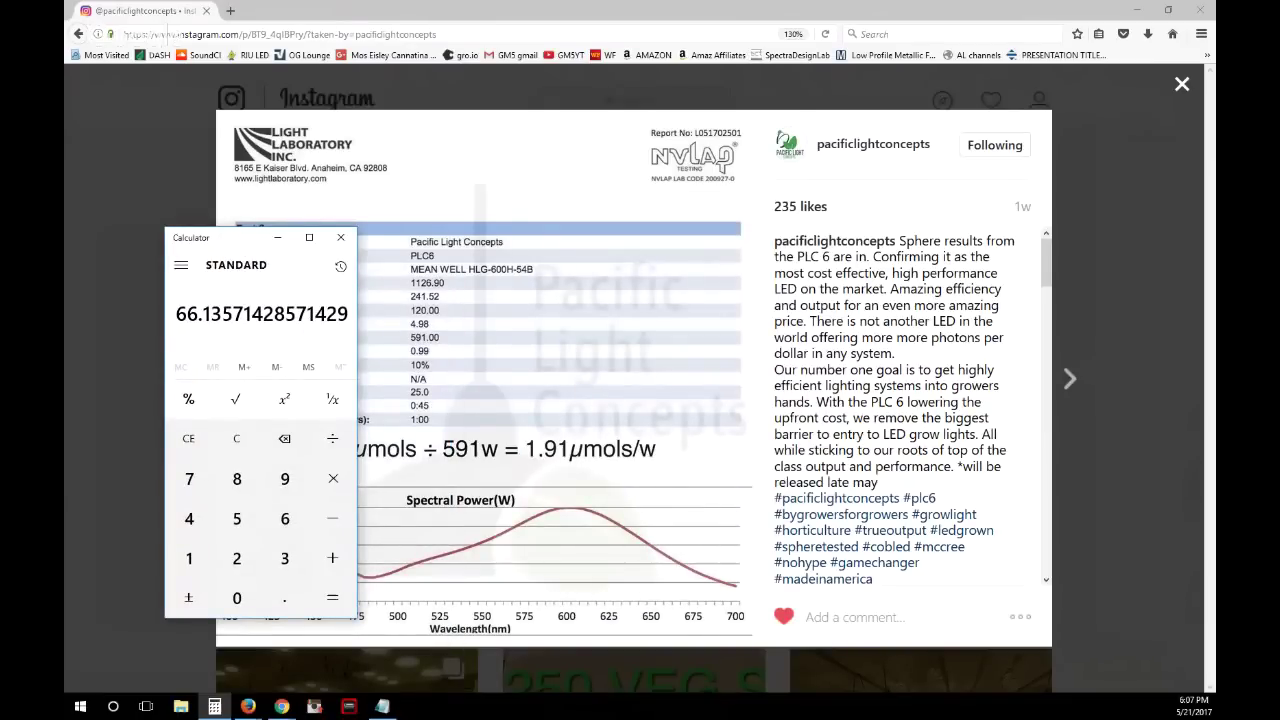
left_click(1138, 14)
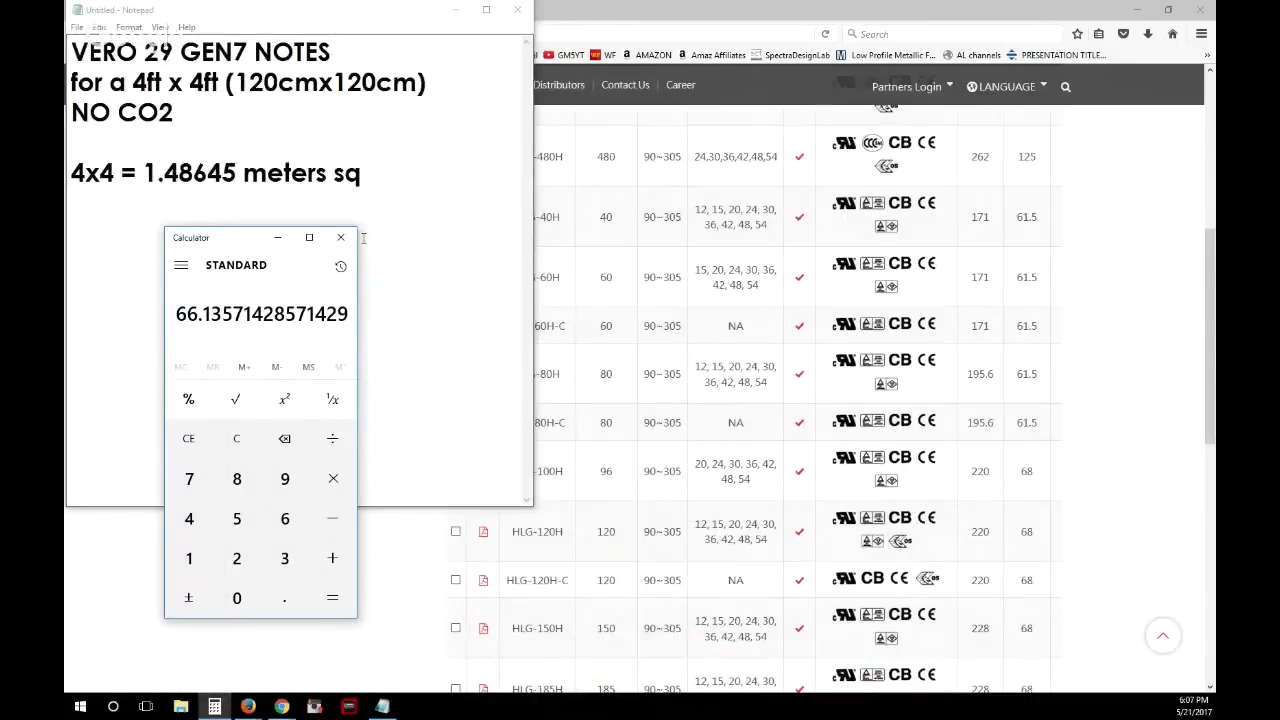
left_click(341, 238)
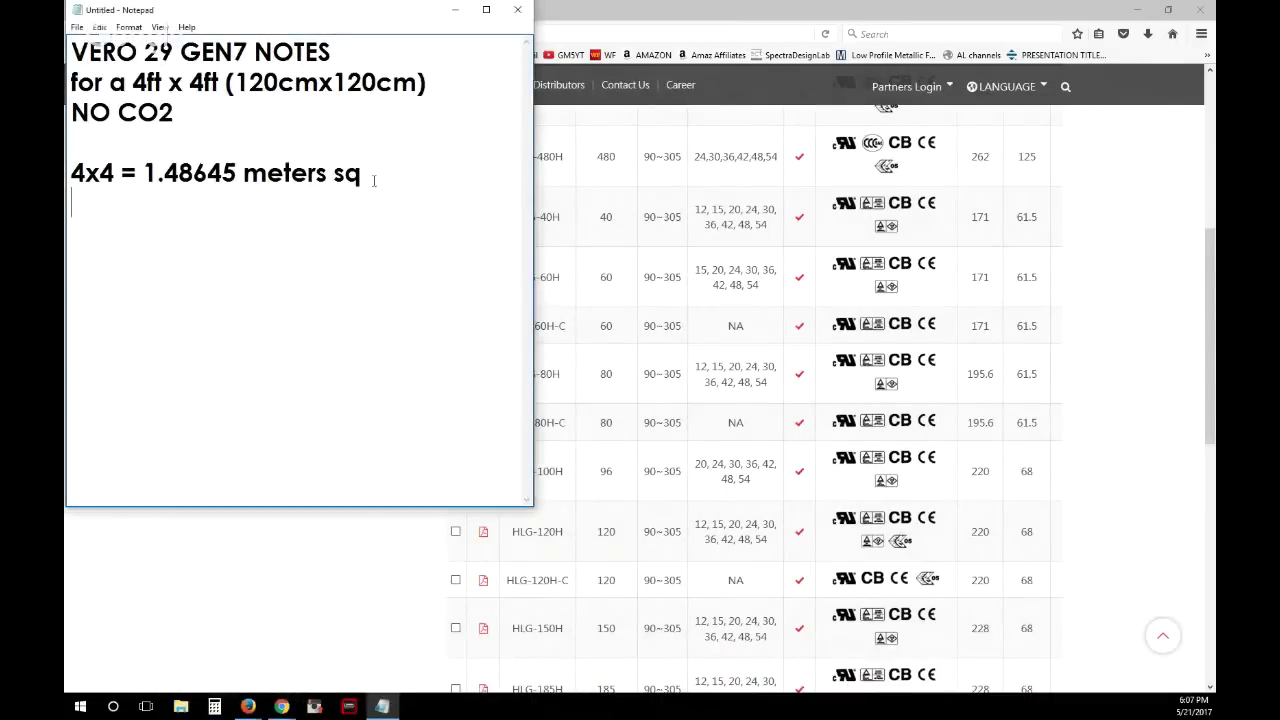
Add the line "vero29 'B' or SE version 36-38" below the square-meter line, separated by a blank line.
left_click(372, 180)
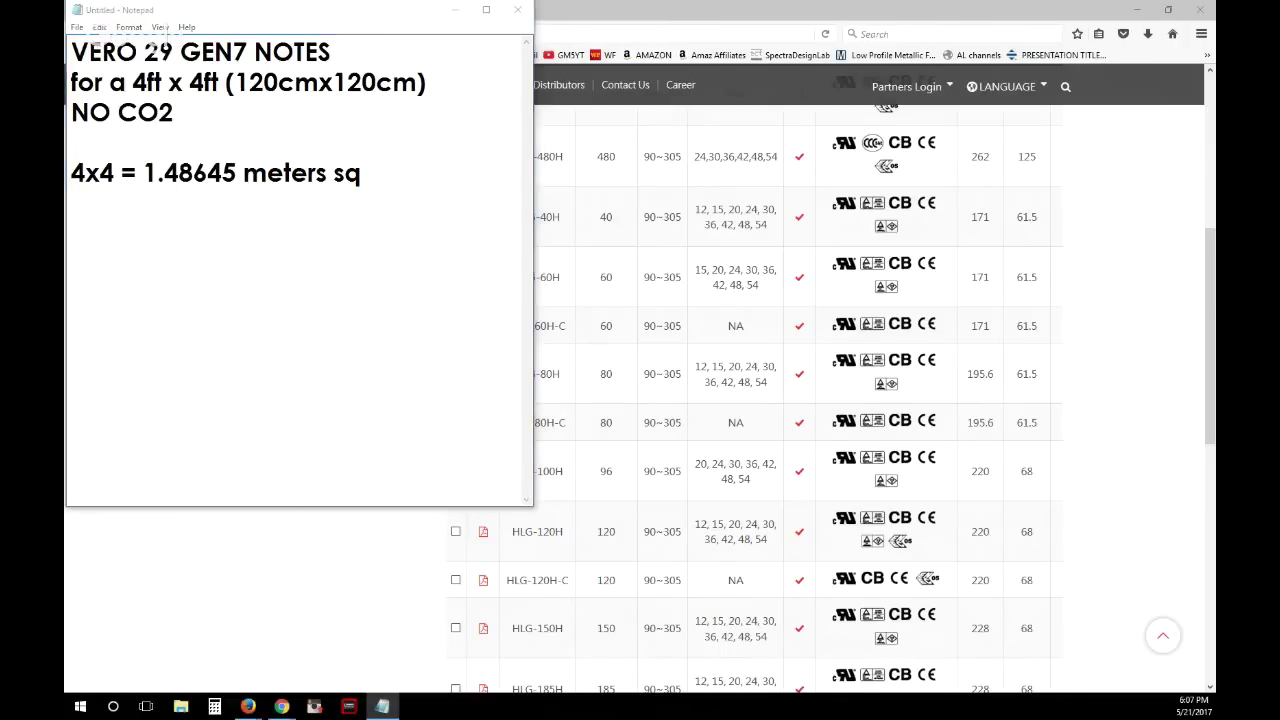
left_click(248, 706)
left_click(389, 176)
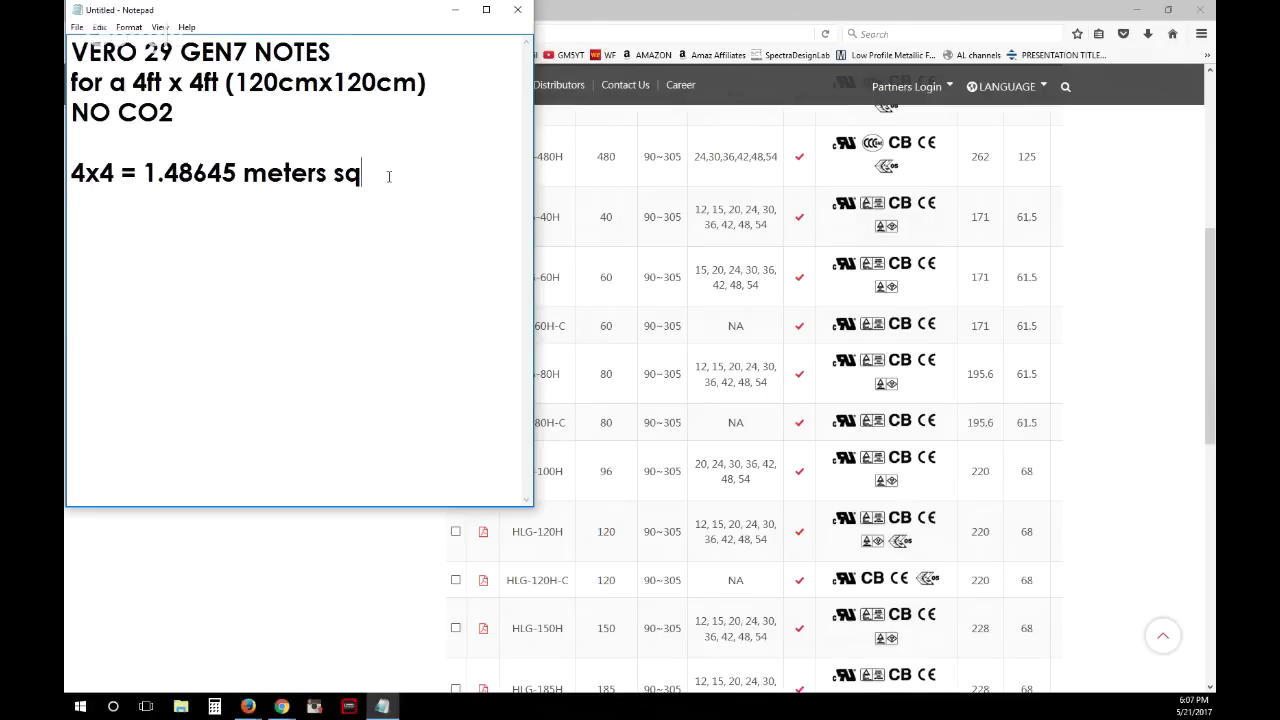
key("Return")
type("vero29")
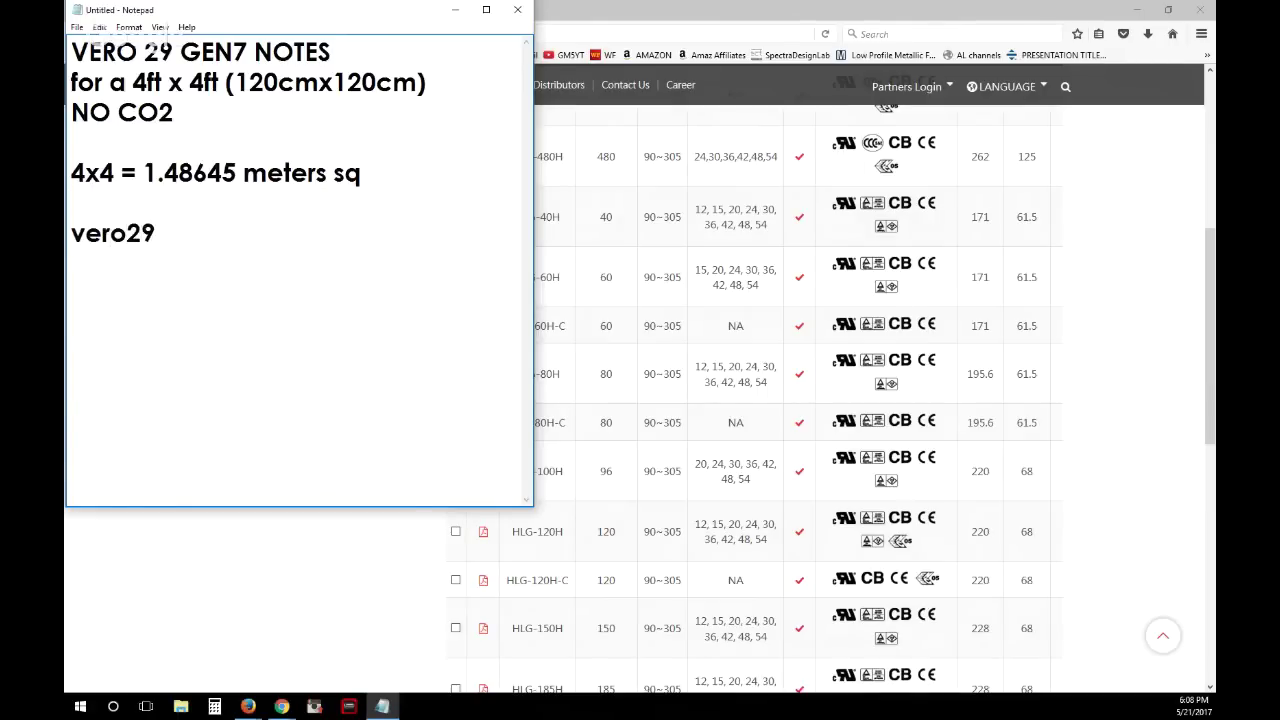
type(" 'B' or SE v")
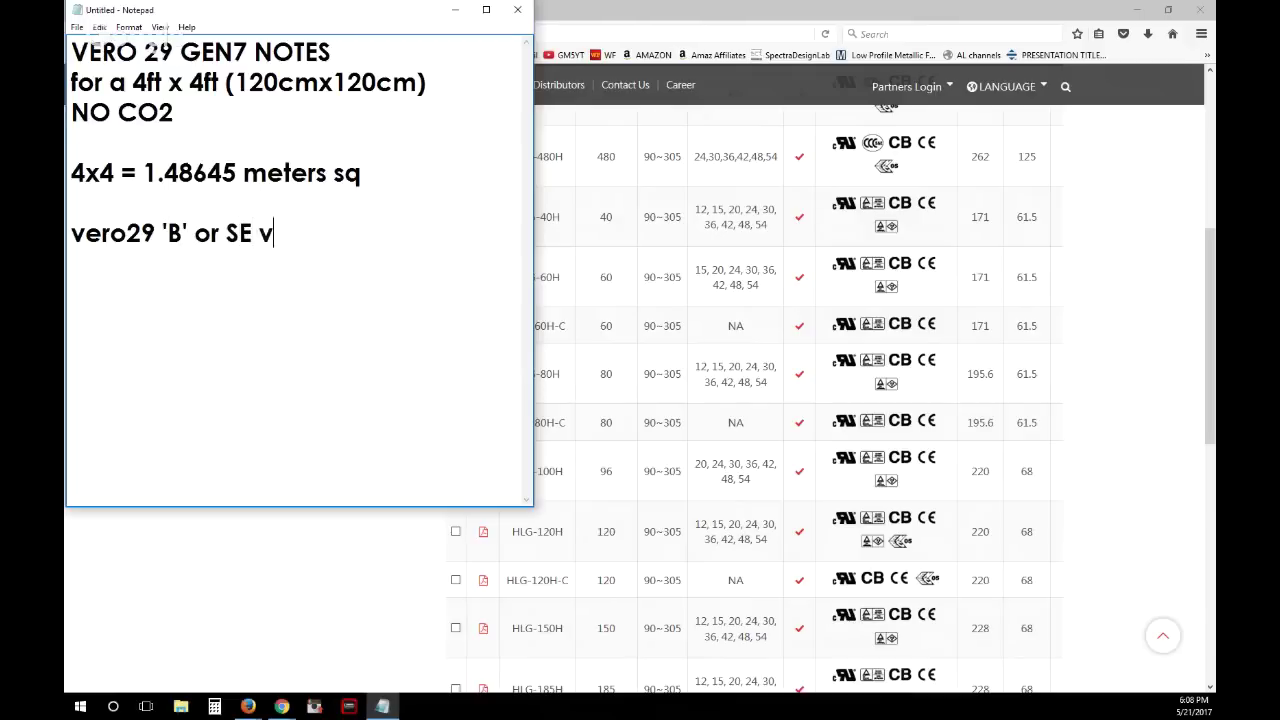
type("ersion ")
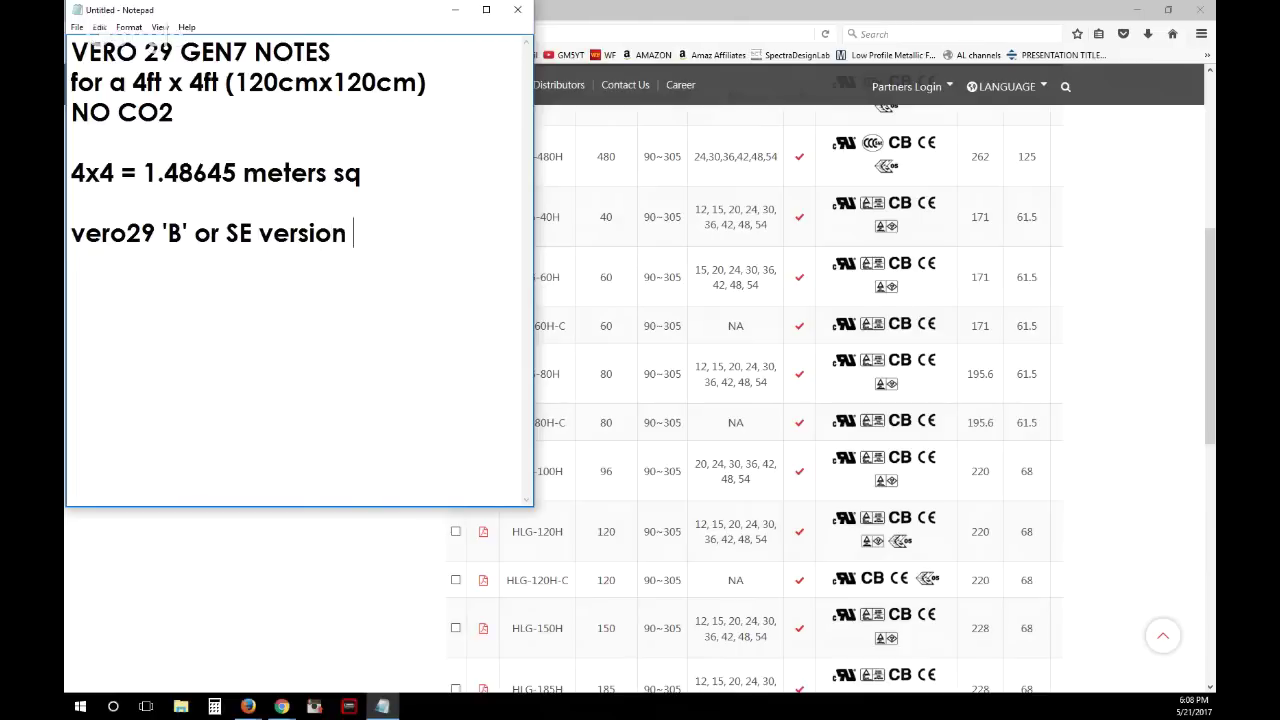
type("36-38")
In the unit-conversion browser tab, search Google for "bridgelux vero29 gen7" and open the DS93 Vero 29 Array Data Sheet PDF.
left_click(660, 14)
left_click(290, 12)
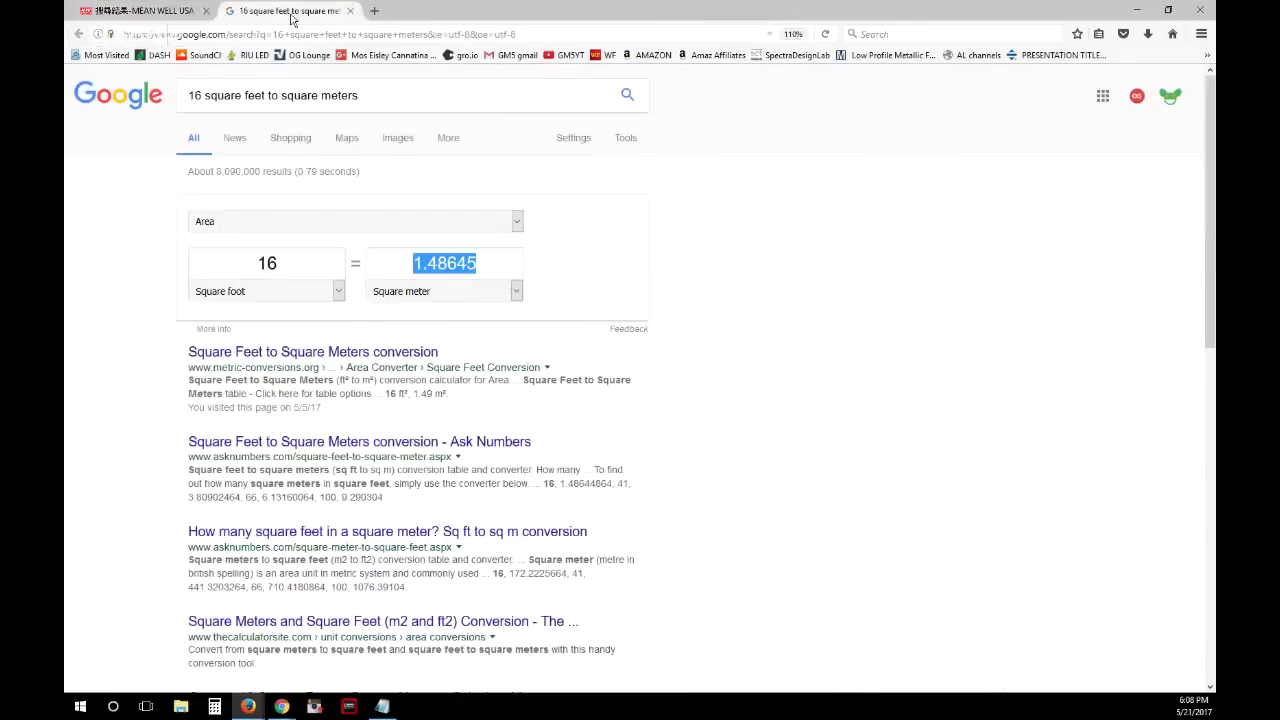
left_click(303, 33)
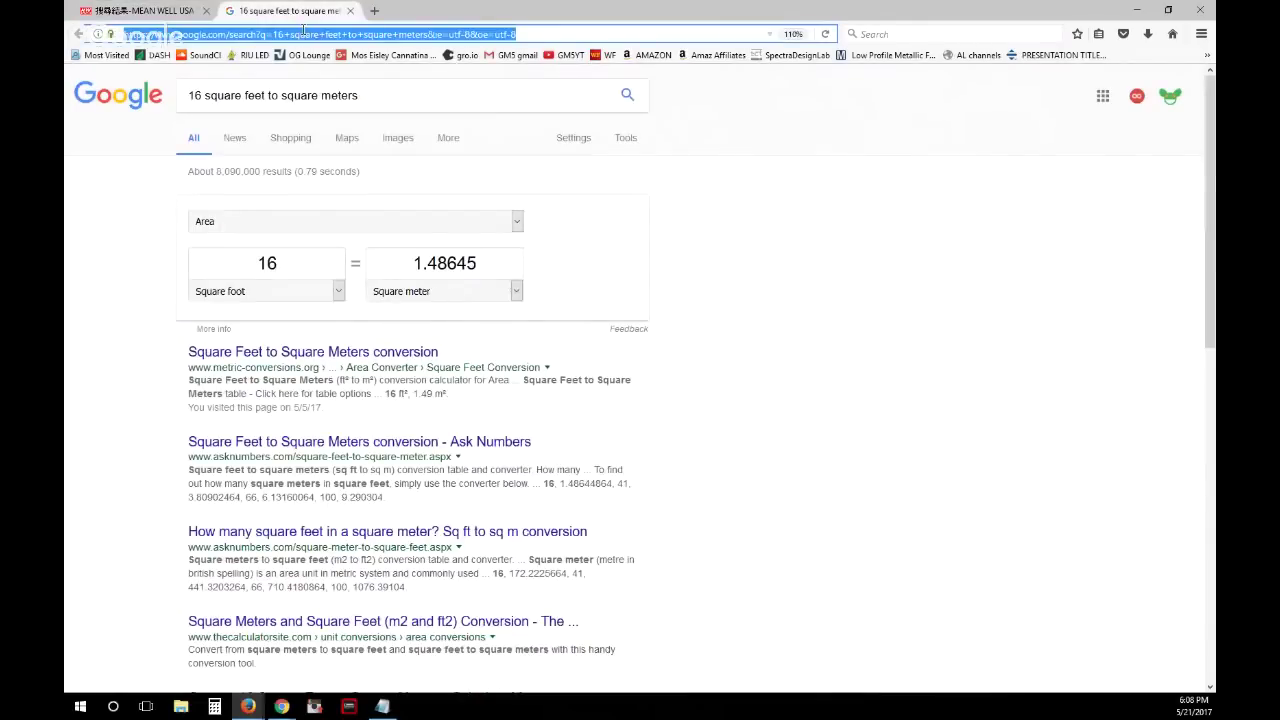
type("brid")
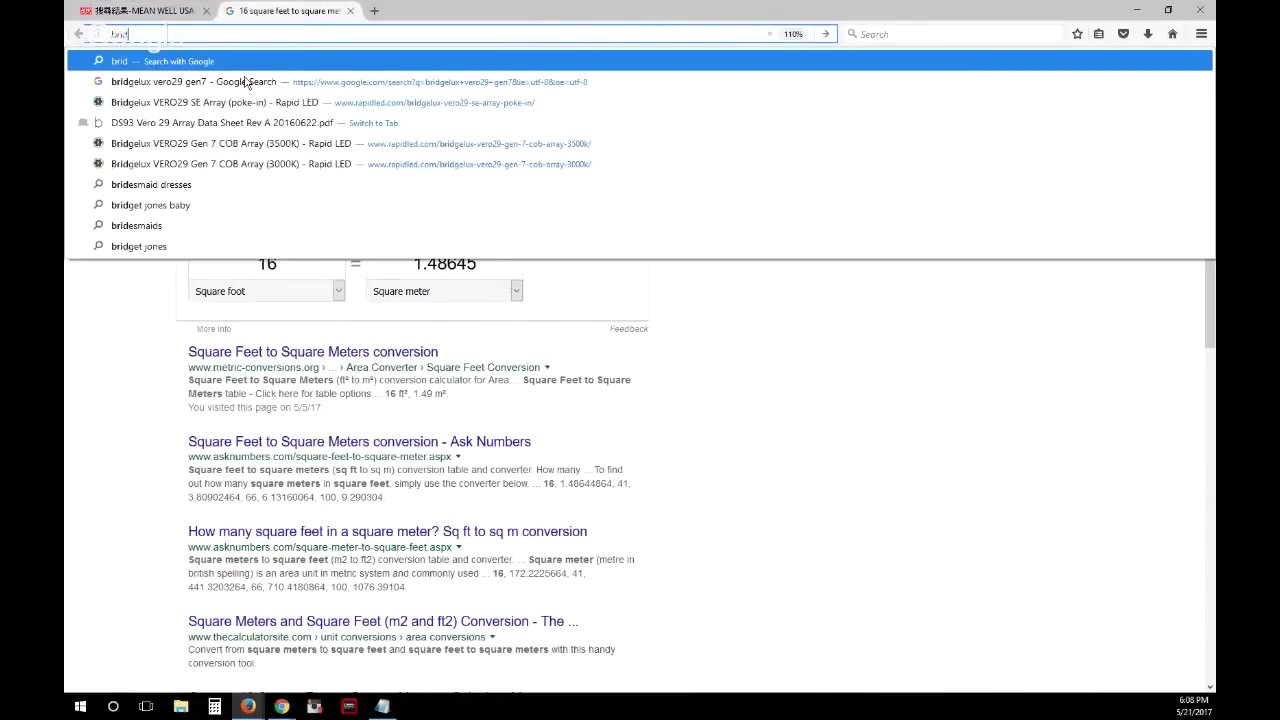
left_click(247, 83)
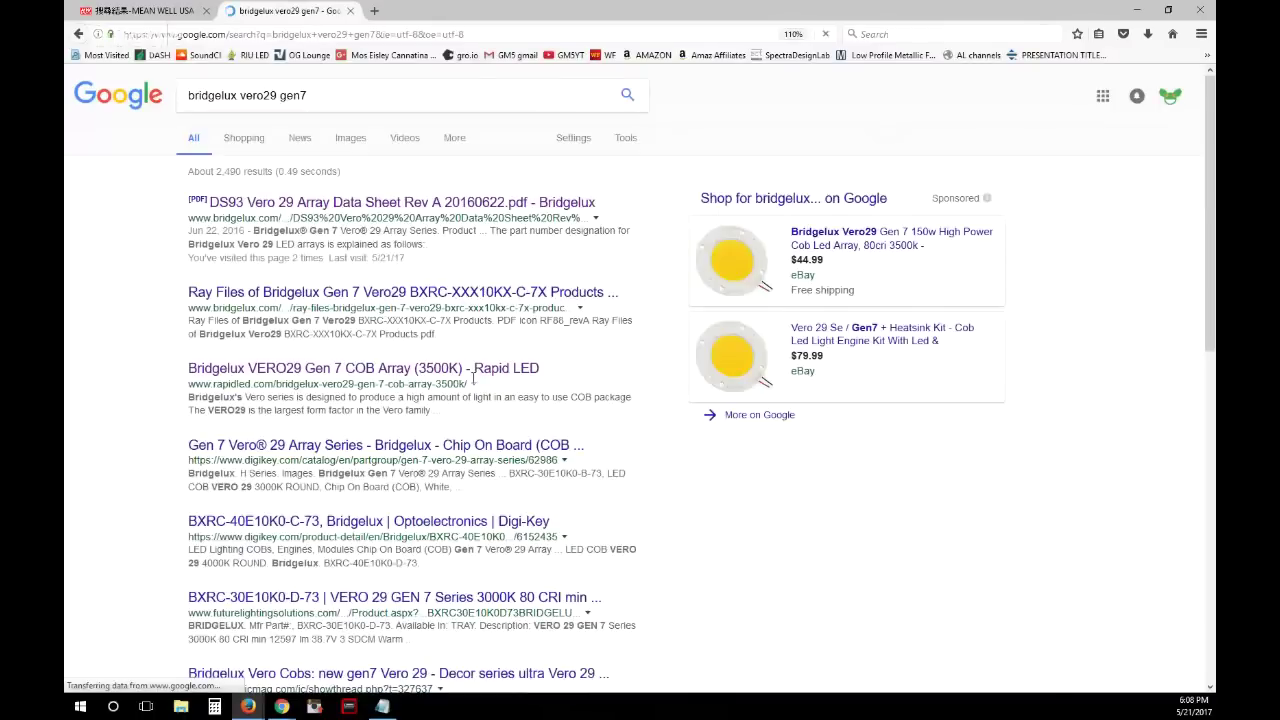
left_click(400, 202)
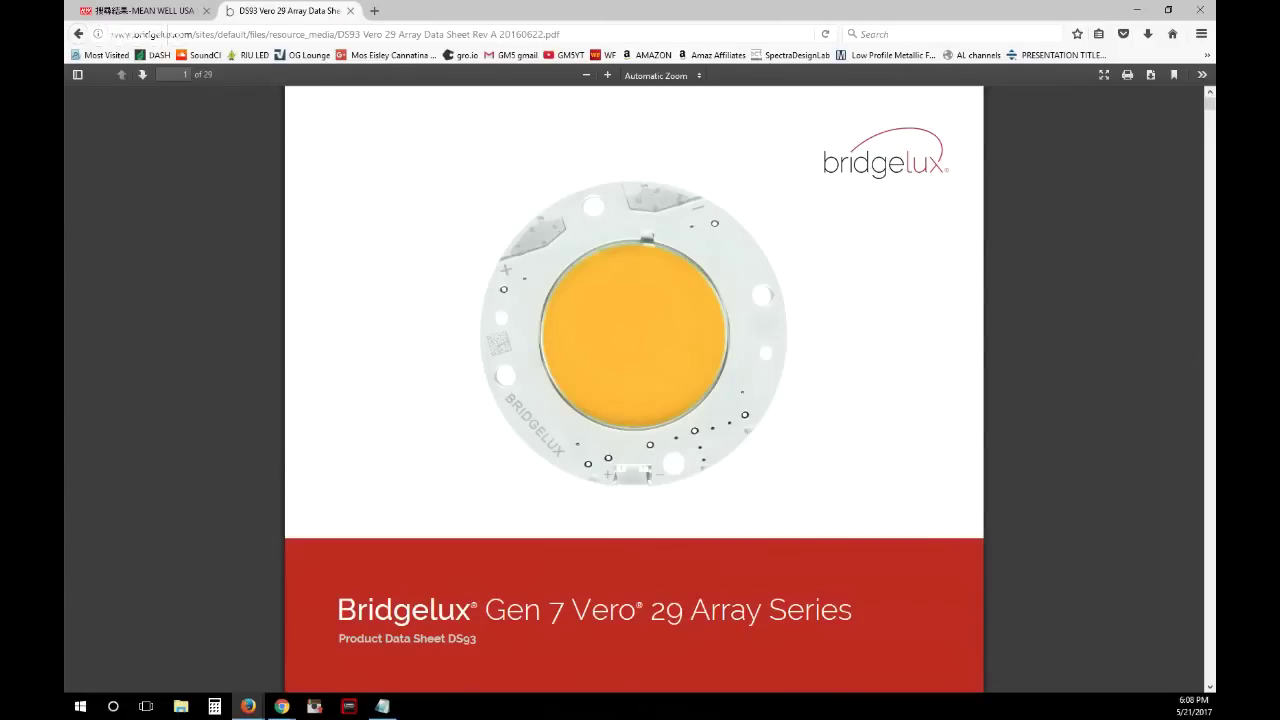
Examine Table 3 of the data sheet, product performance at commonly used drive currents, for the B, C and D arrays.
scroll(355, 330, "down", 10)
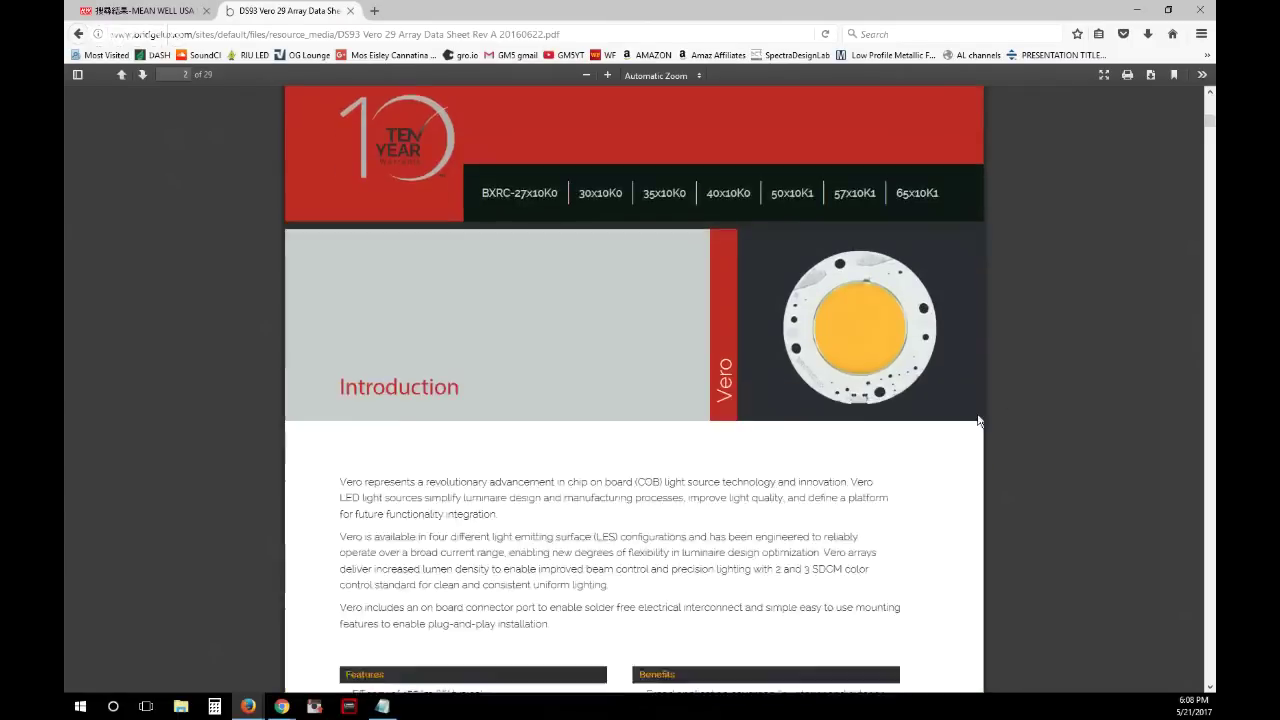
scroll(978, 421, "down", 8)
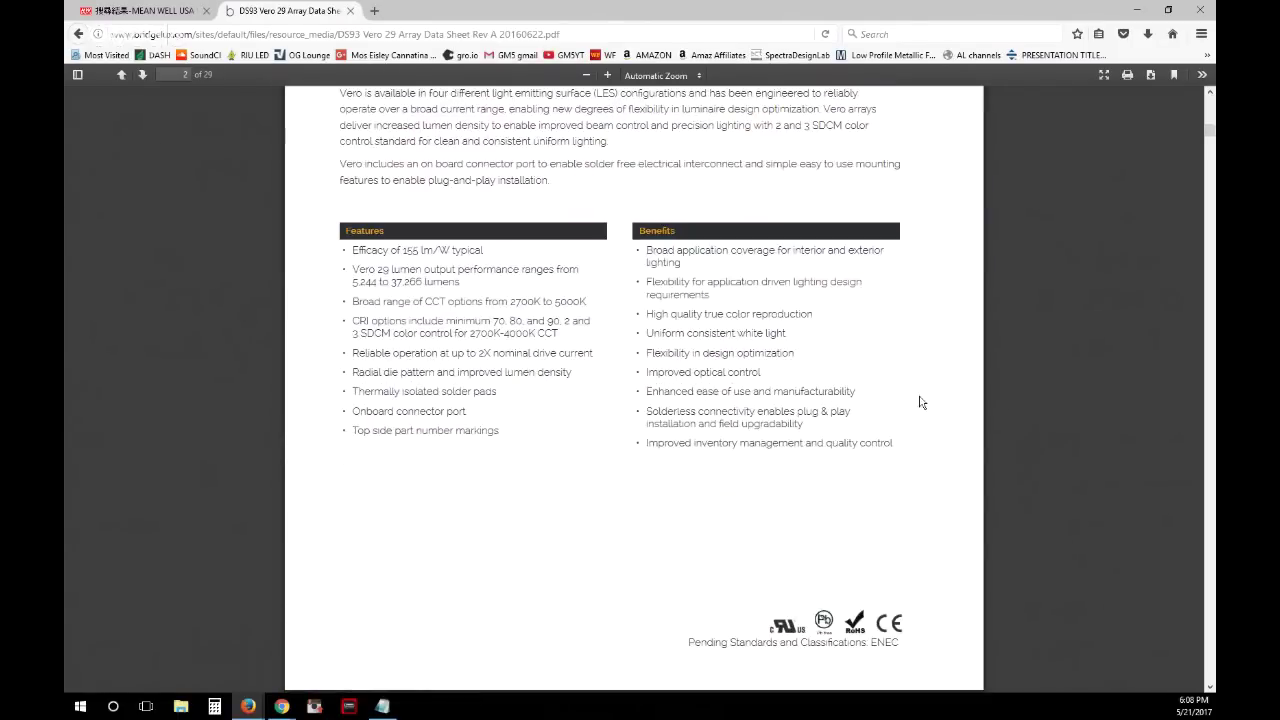
scroll(929, 394, "down", 5)
scroll(898, 391, "down", 2)
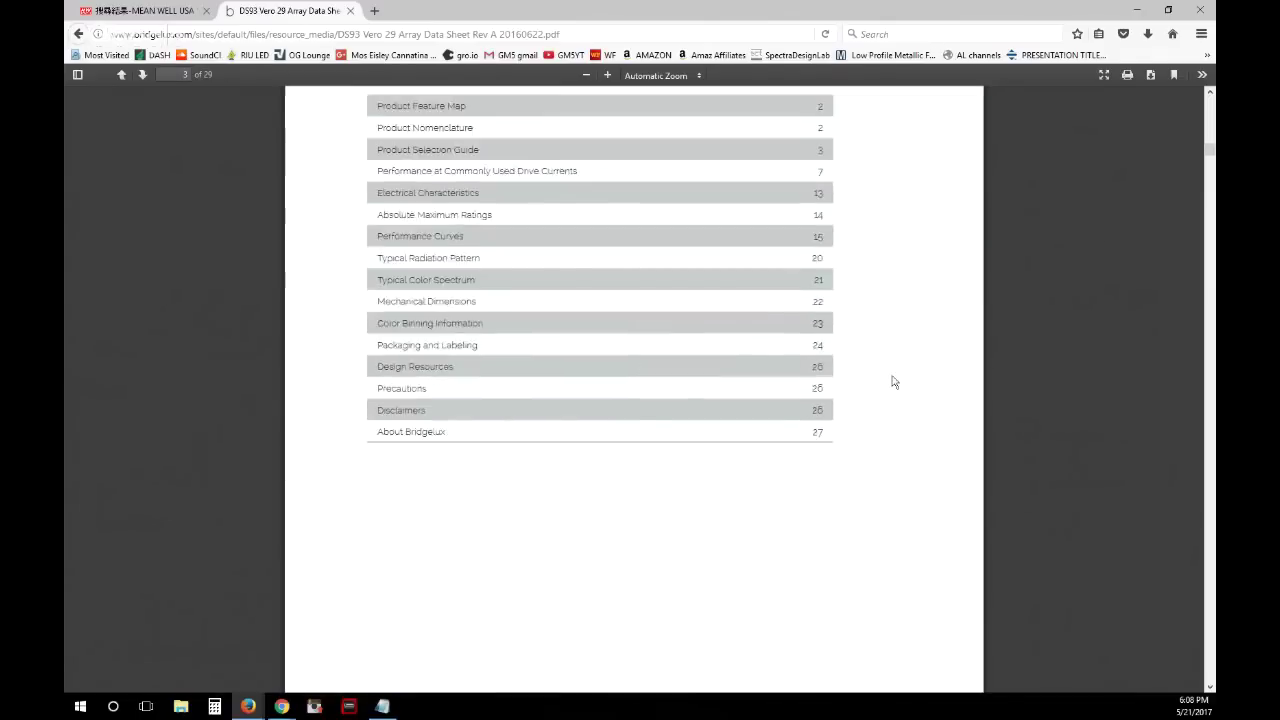
scroll(929, 400, "down", 10)
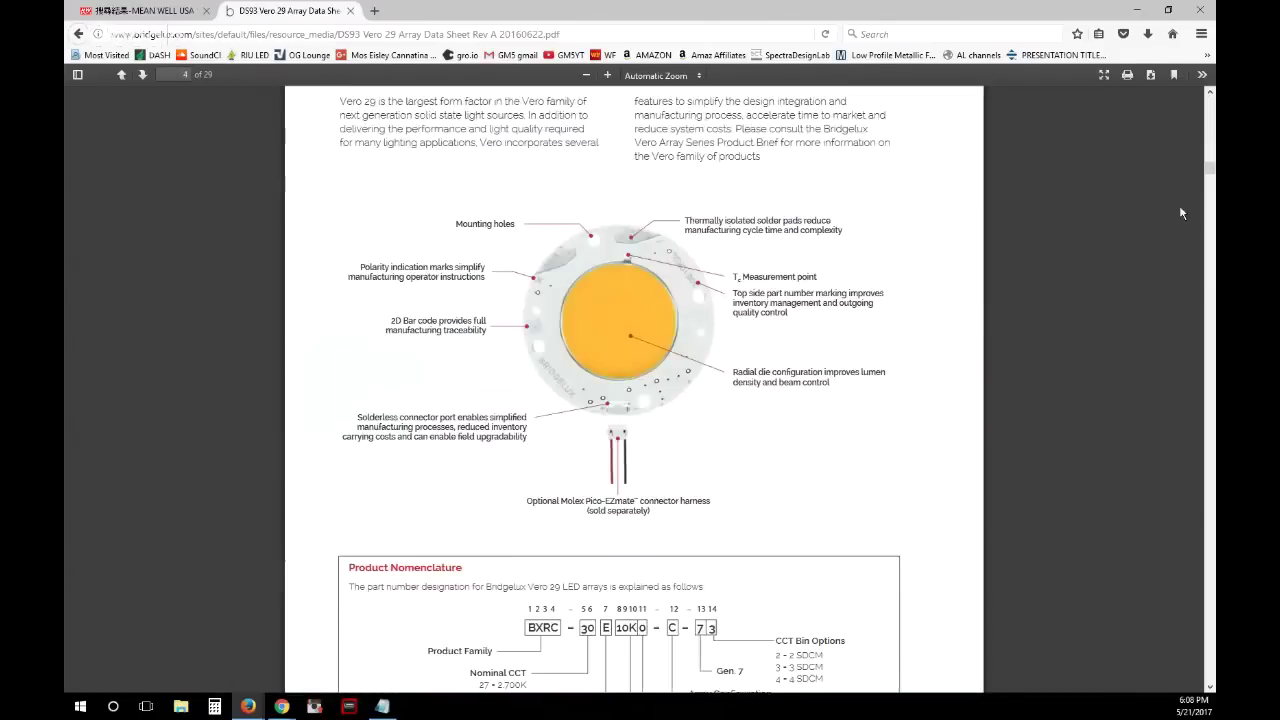
scroll(1043, 429, "down", 6)
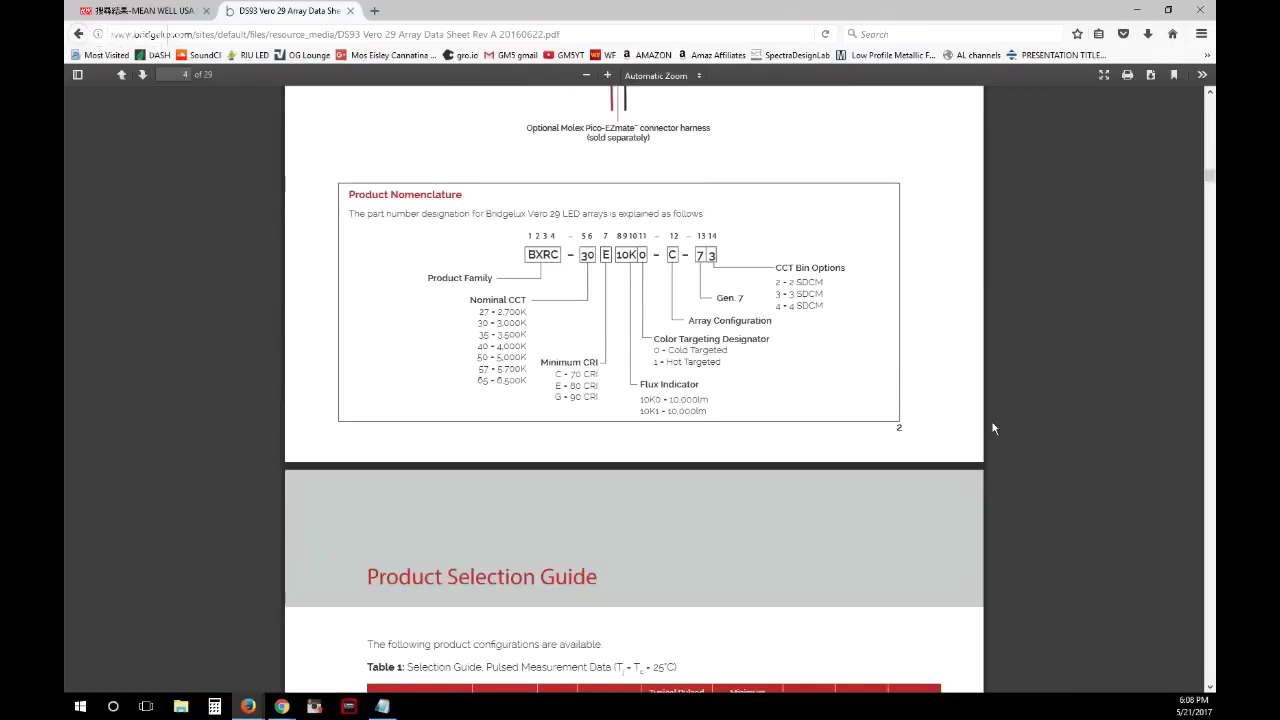
scroll(993, 428, "down", 10)
scroll(993, 437, "down", 10)
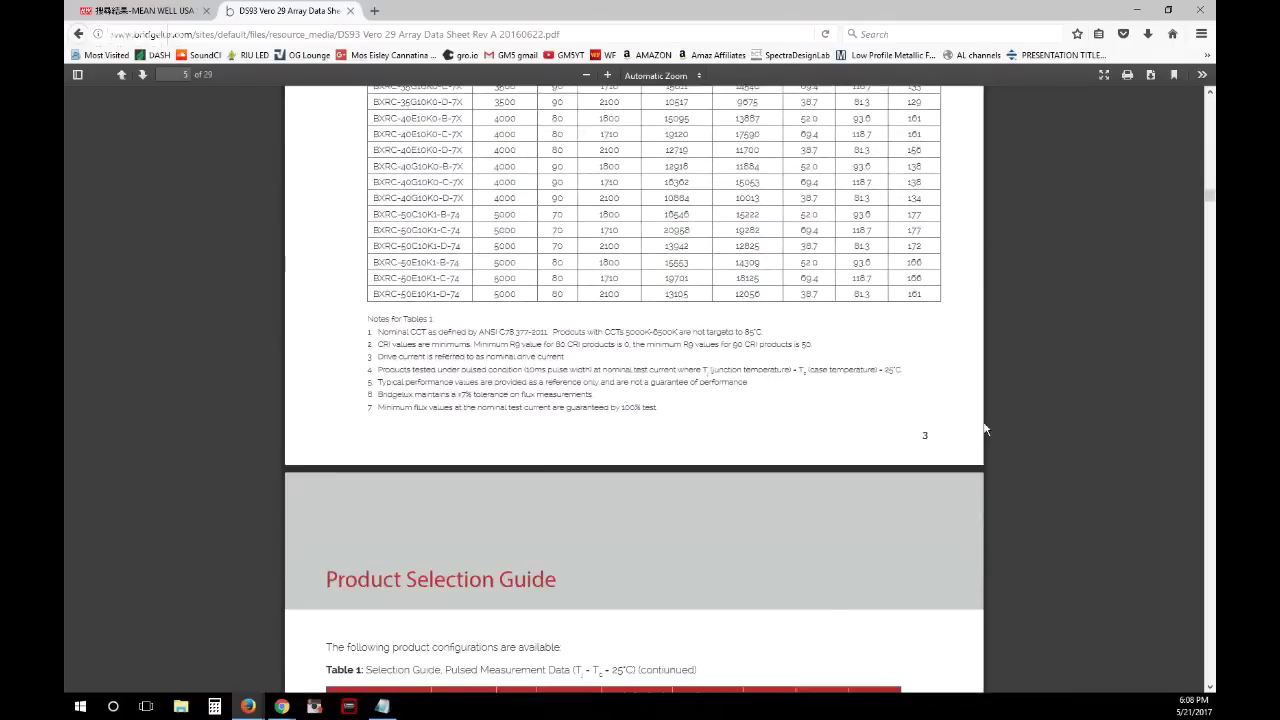
scroll(1004, 442, "down", 10)
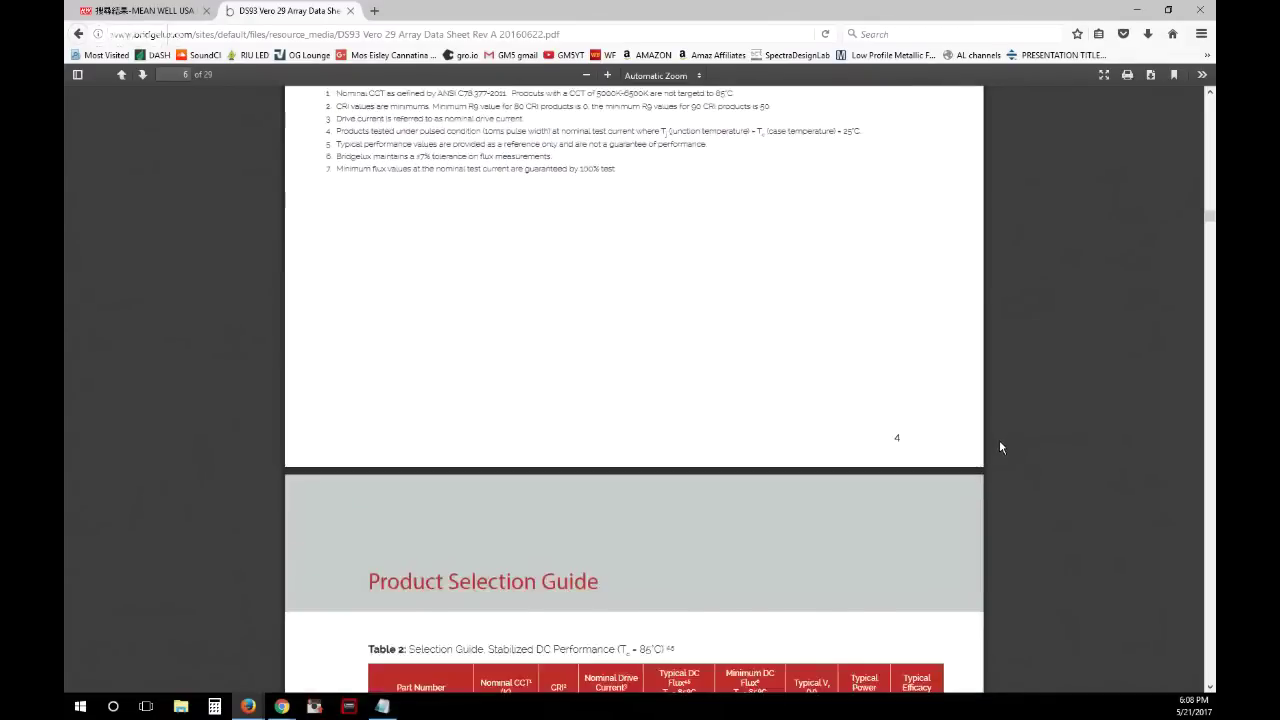
scroll(1006, 433, "down", 10)
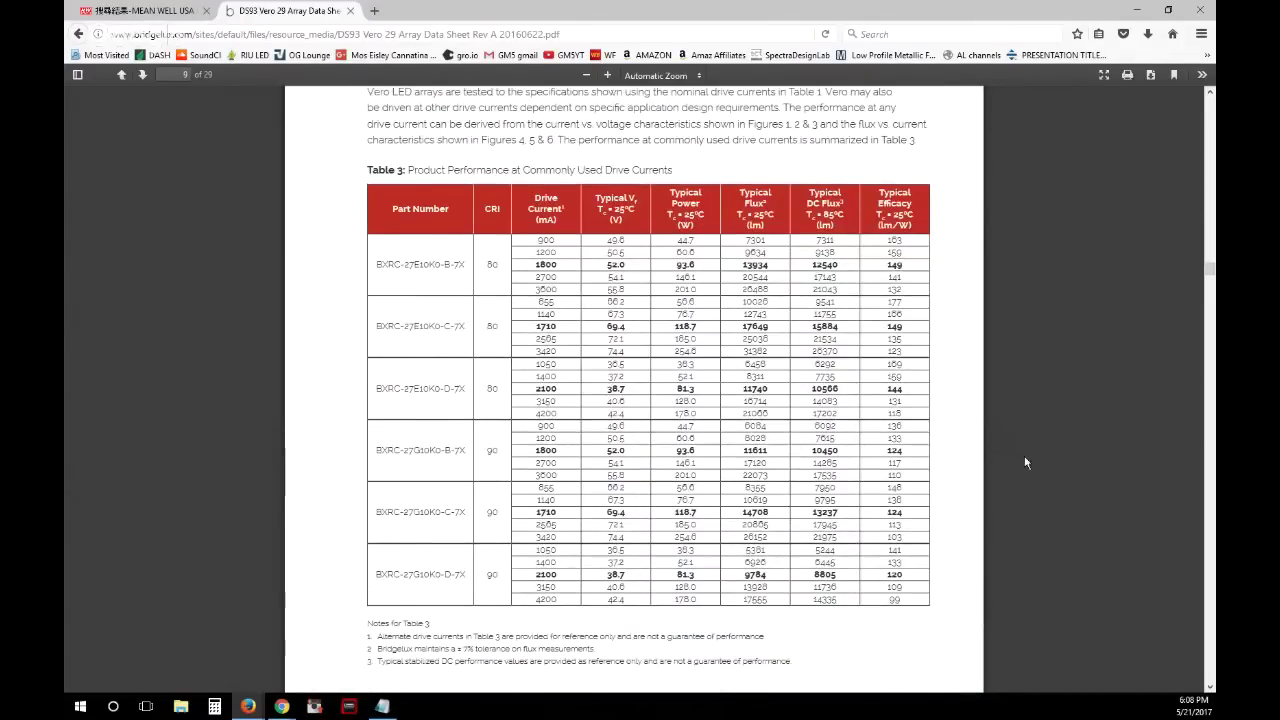
scroll(1027, 458, "down", 2)
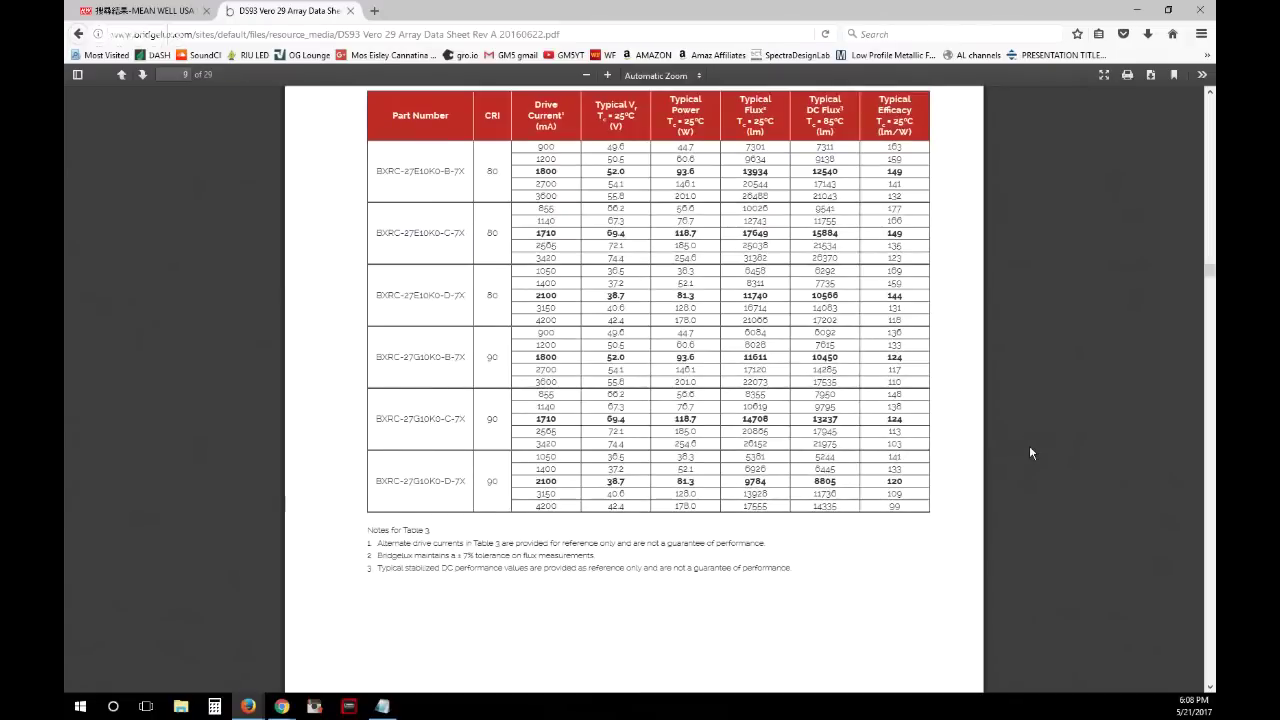
scroll(1029, 450, "up", 2)
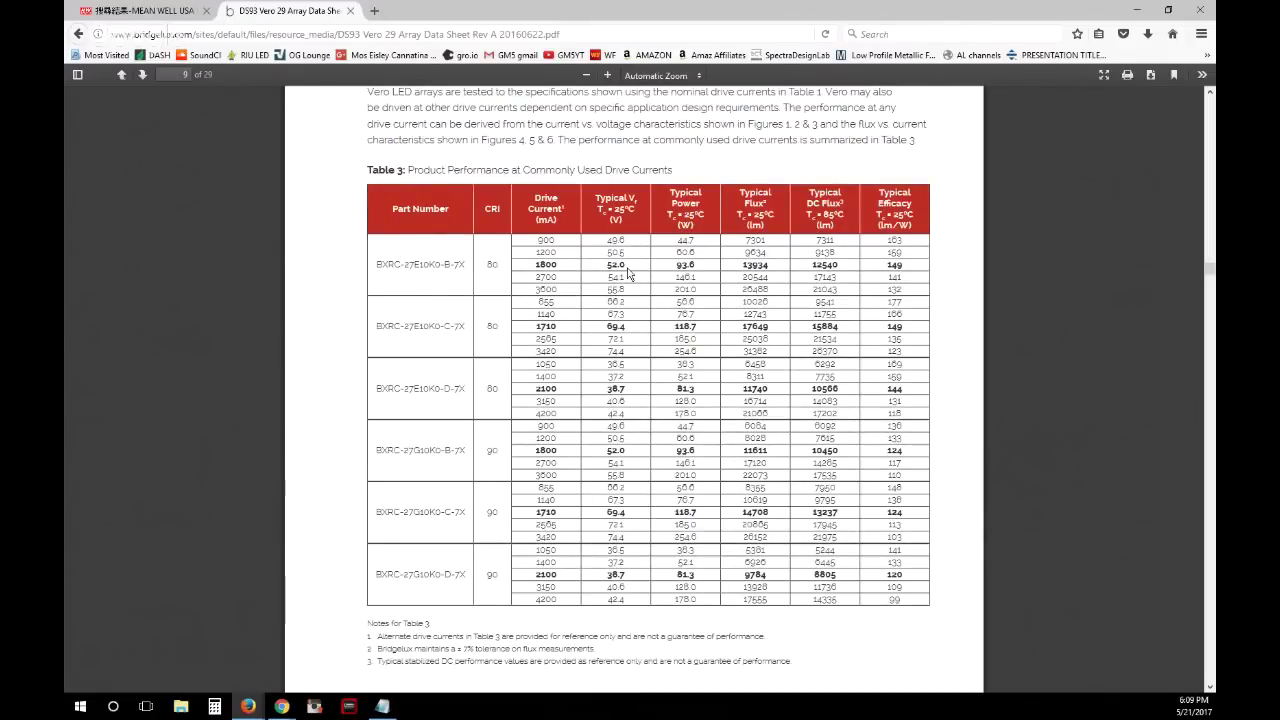
In the notes, replace "36-38" on the vero29 'B' line with "52v @1.8a".
left_click(393, 707)
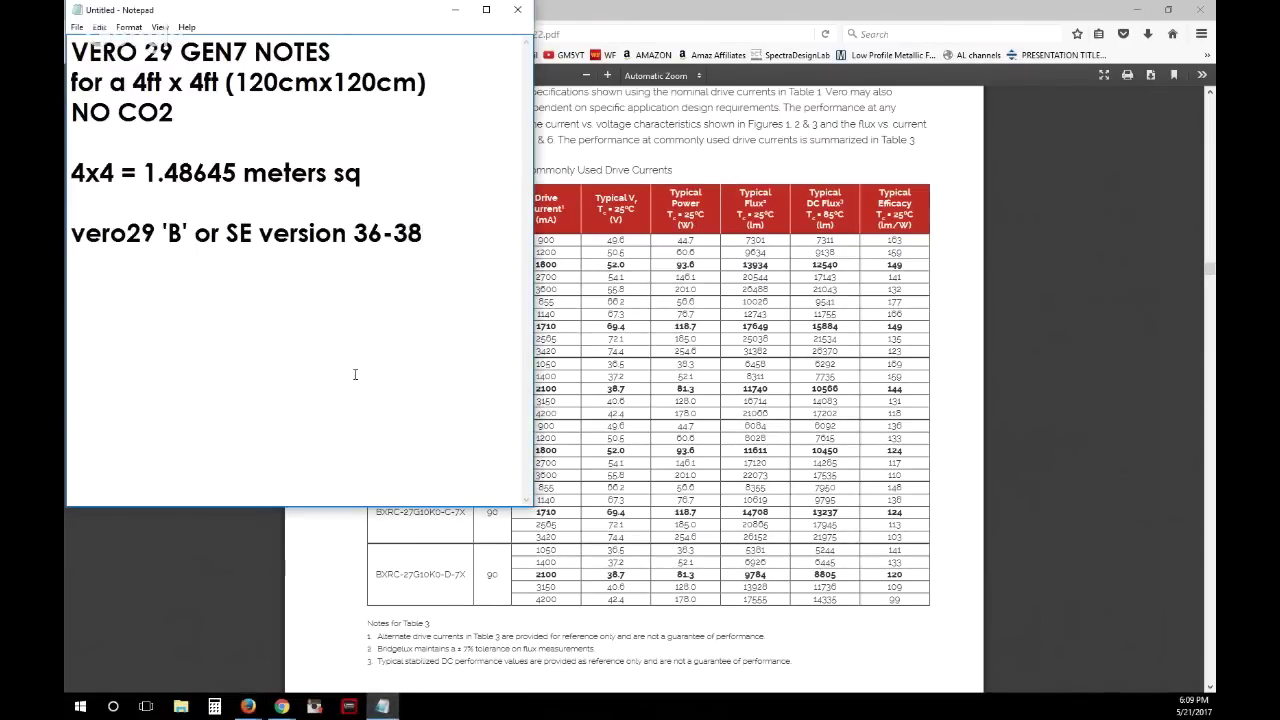
key("BackSpace")
key("BackSpace")
key("BackSpace")
key("BackSpace")
key("BackSpace")
type("52")
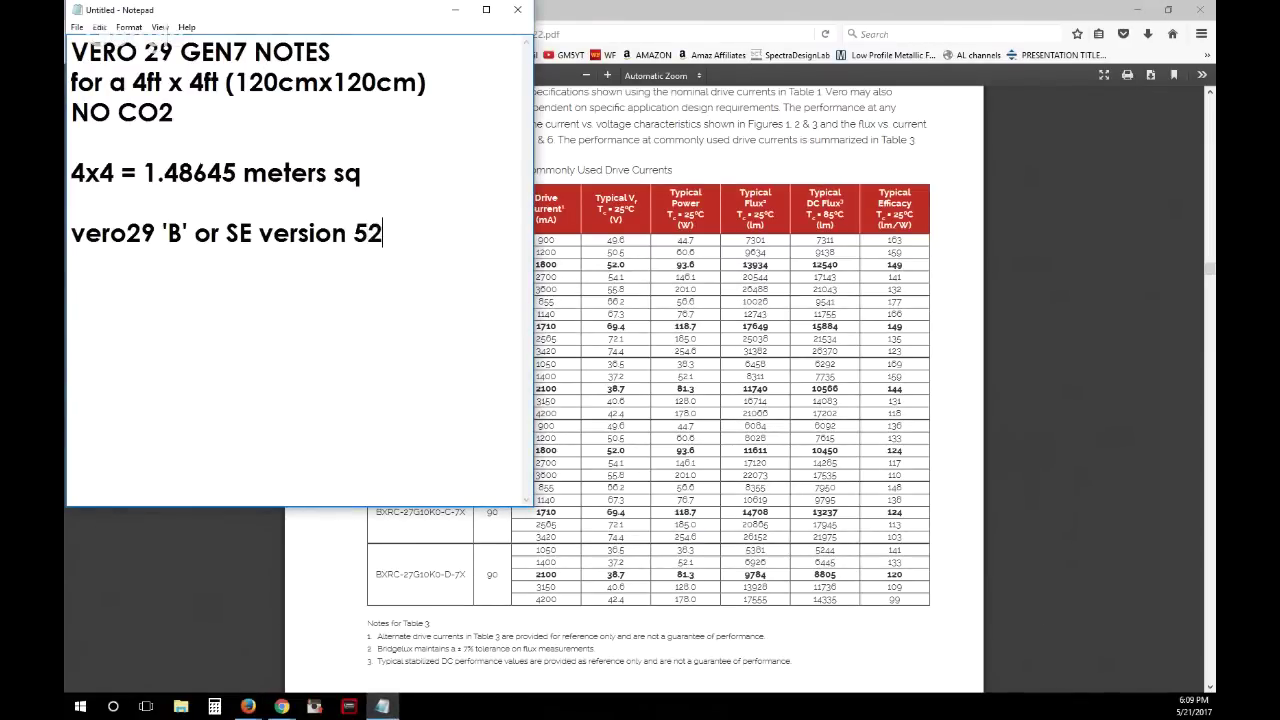
type("v @1.8a")
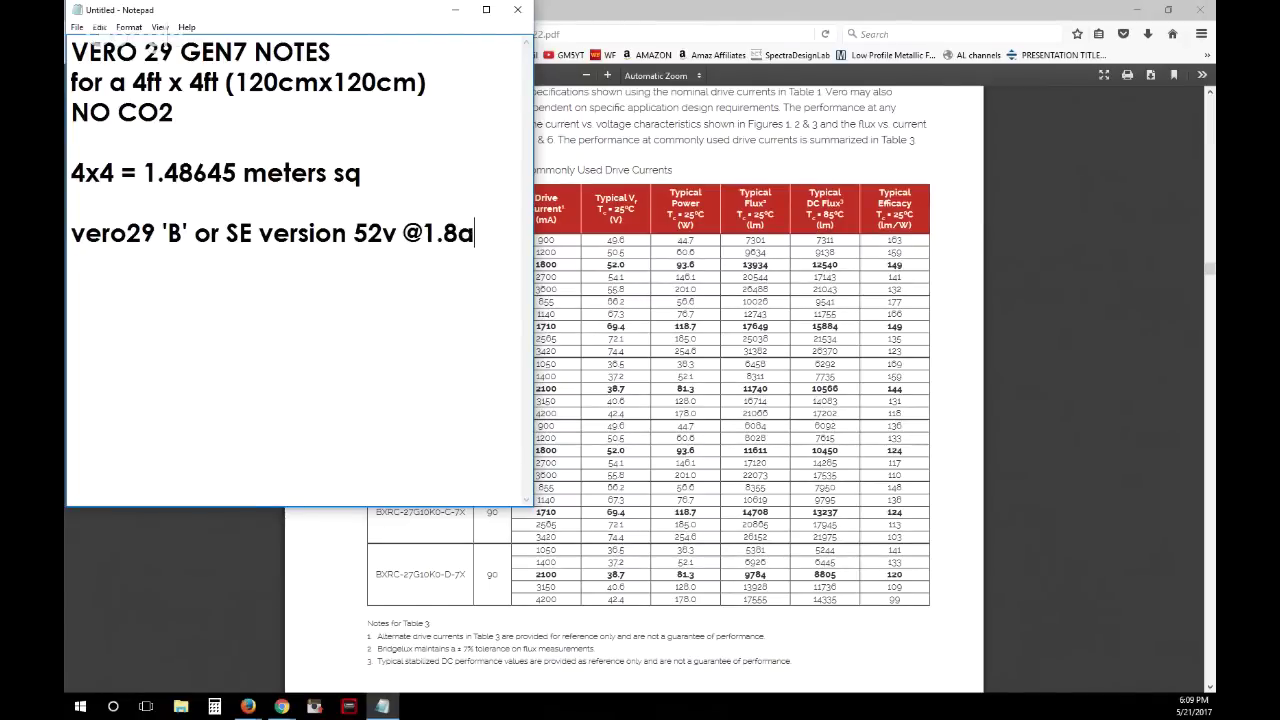
Add a new line "vero29 'C'" below the 'B' line, and delete "or SE" from the 'B' line.
key("Return")
type("vero2")
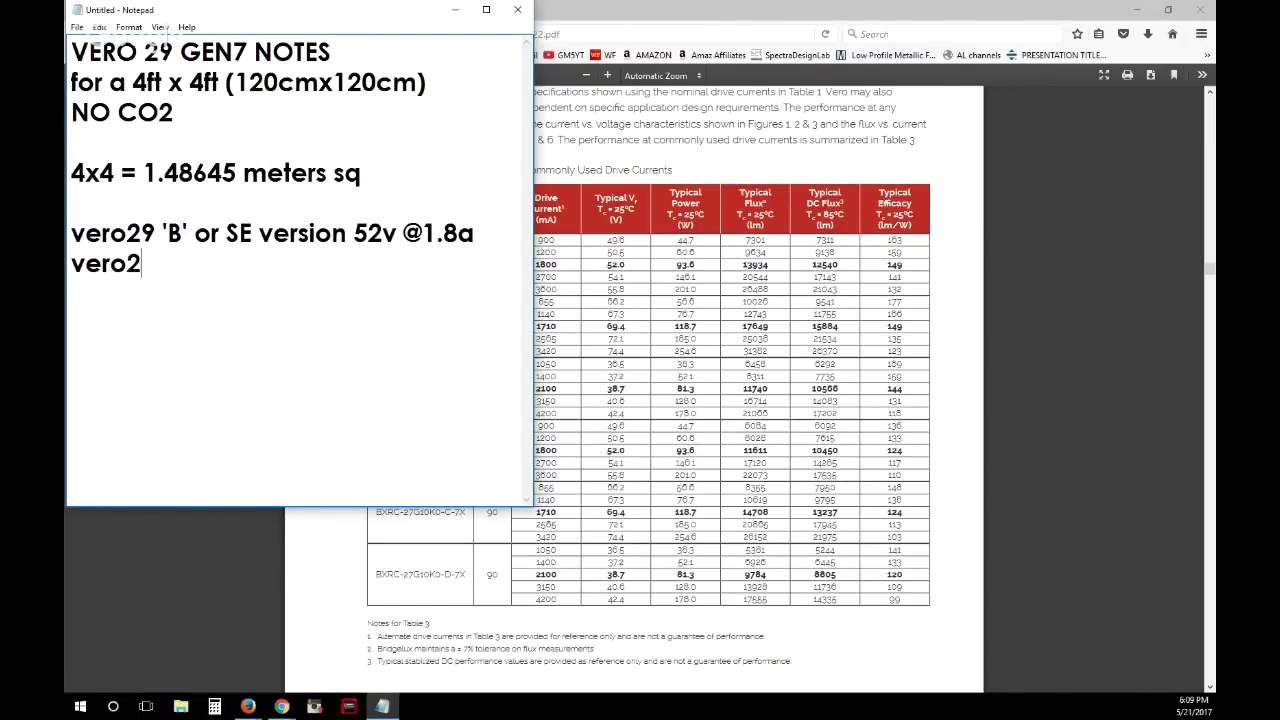
type("9 'C'")
left_click(253, 233)
key("BackSpace")
key("BackSpace")
key("BackSpace")
key("BackSpace")
key("BackSpace")
key("BackSpace")
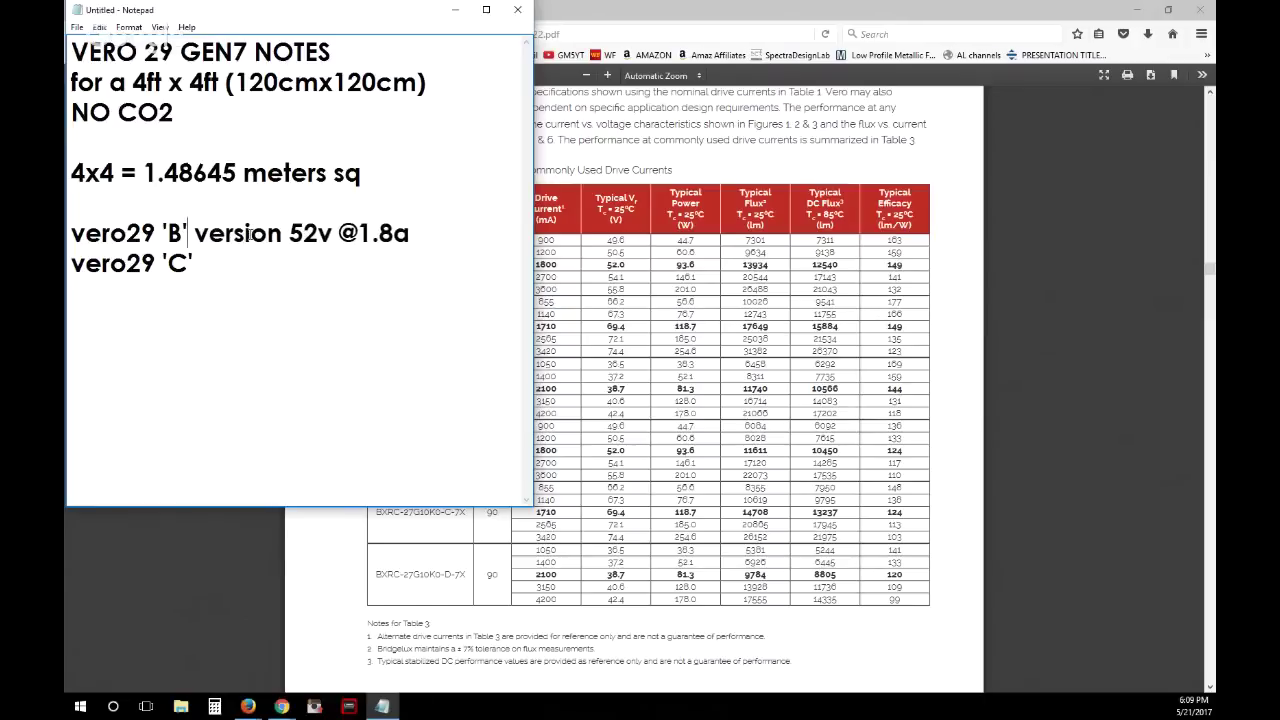
Check the C array's typical voltage in the data sheet and enter "69.4v" on the 'C' line, aligned under the 'B' voltage.
left_click(600, 8)
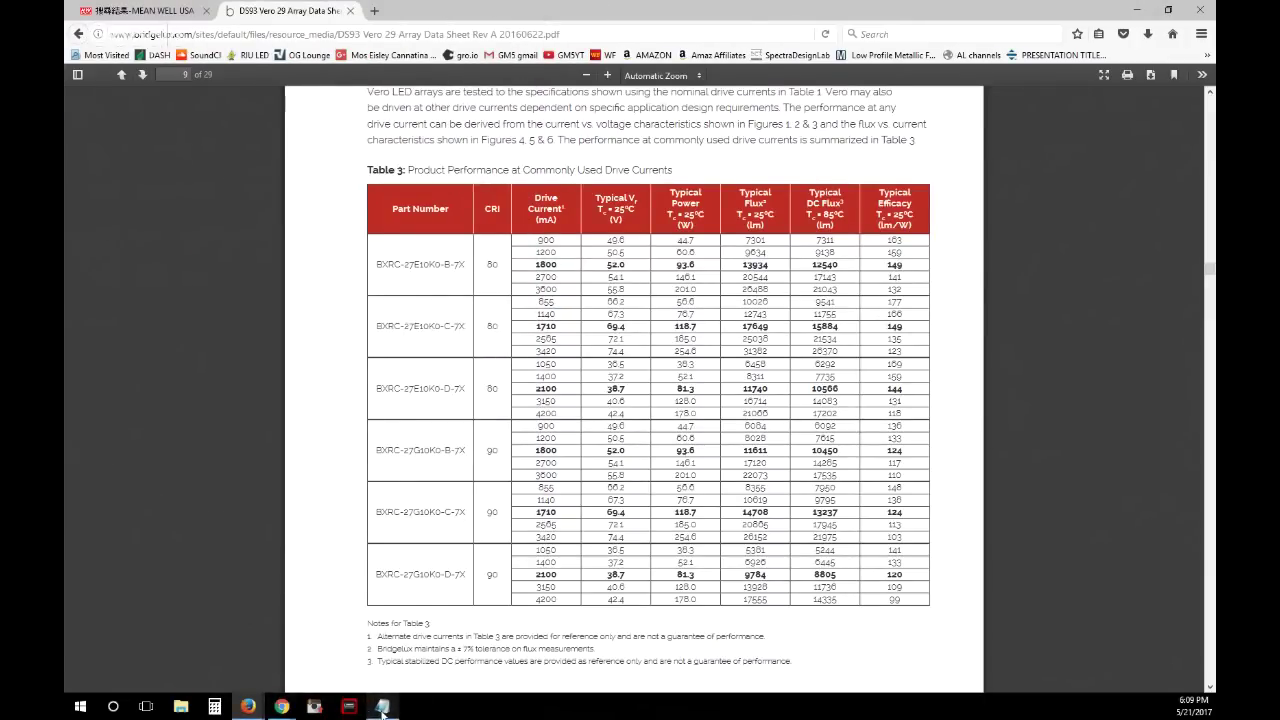
mouse_move(384, 712)
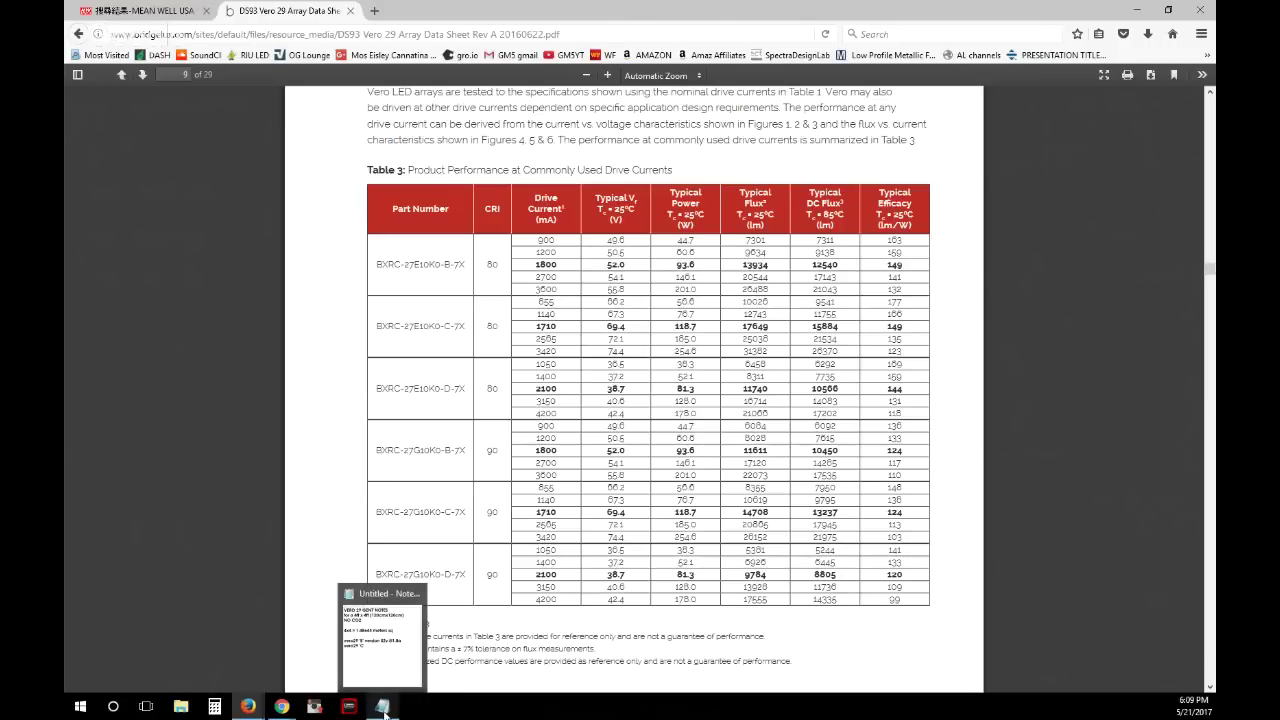
left_click(384, 708)
left_click(309, 265)
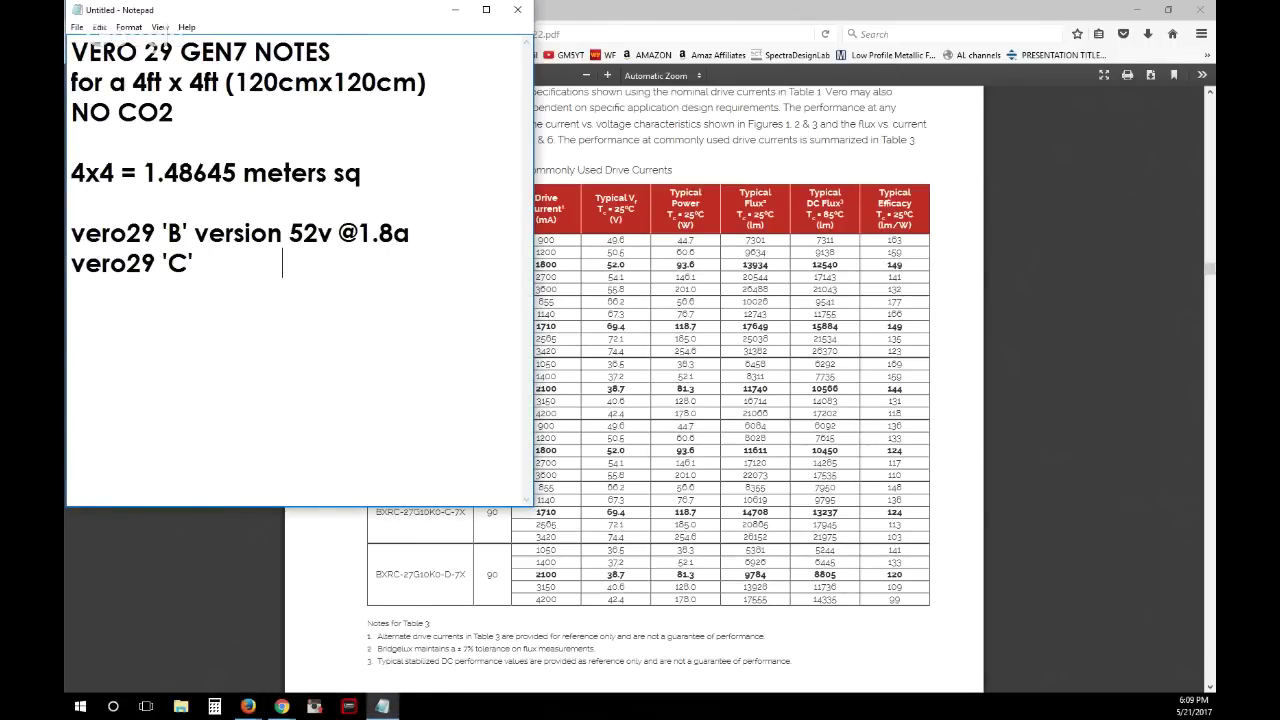
type("69.4v")
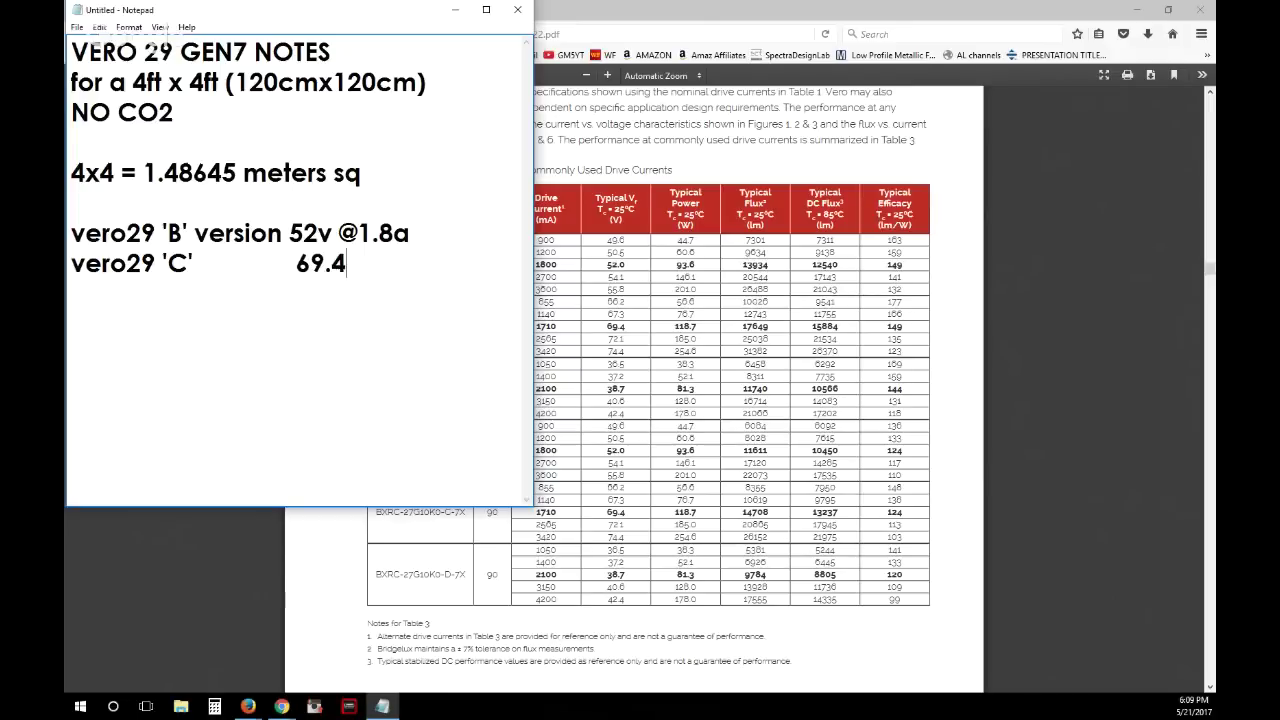
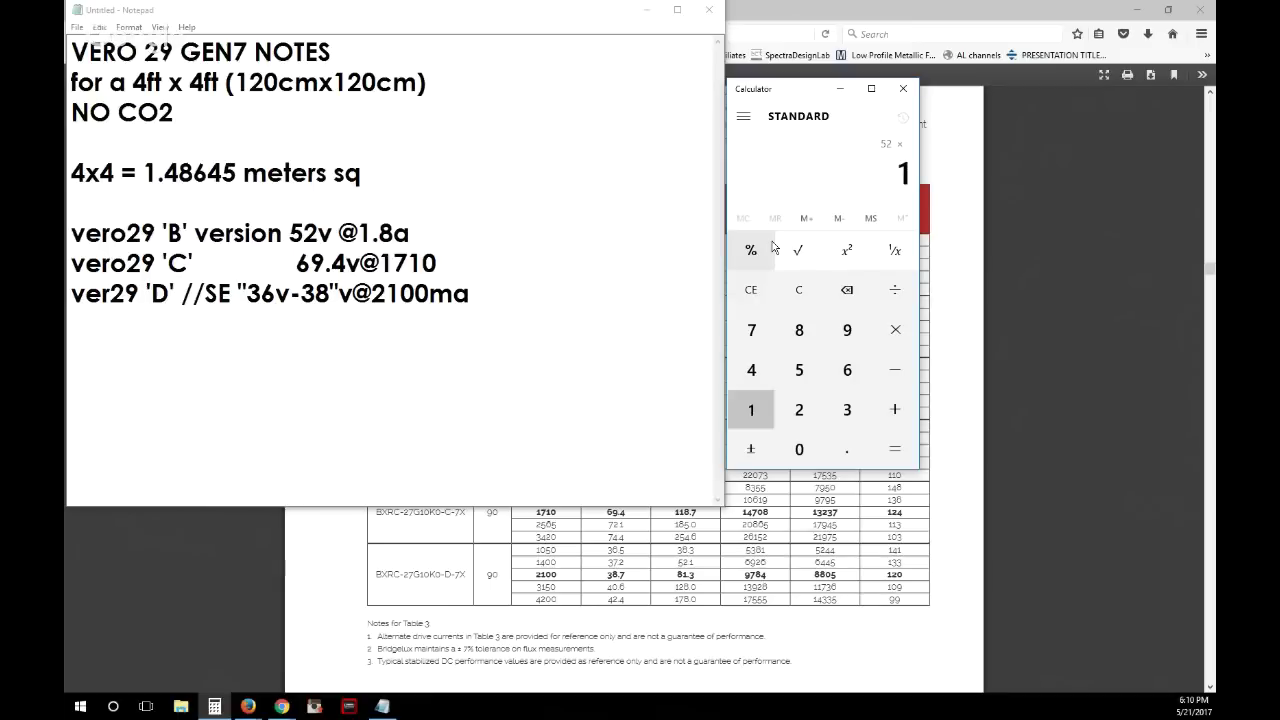
Finish calculating 52 times 1.8 and append "=93.6watts" to the 'B' version line in the notes.
key("Return")
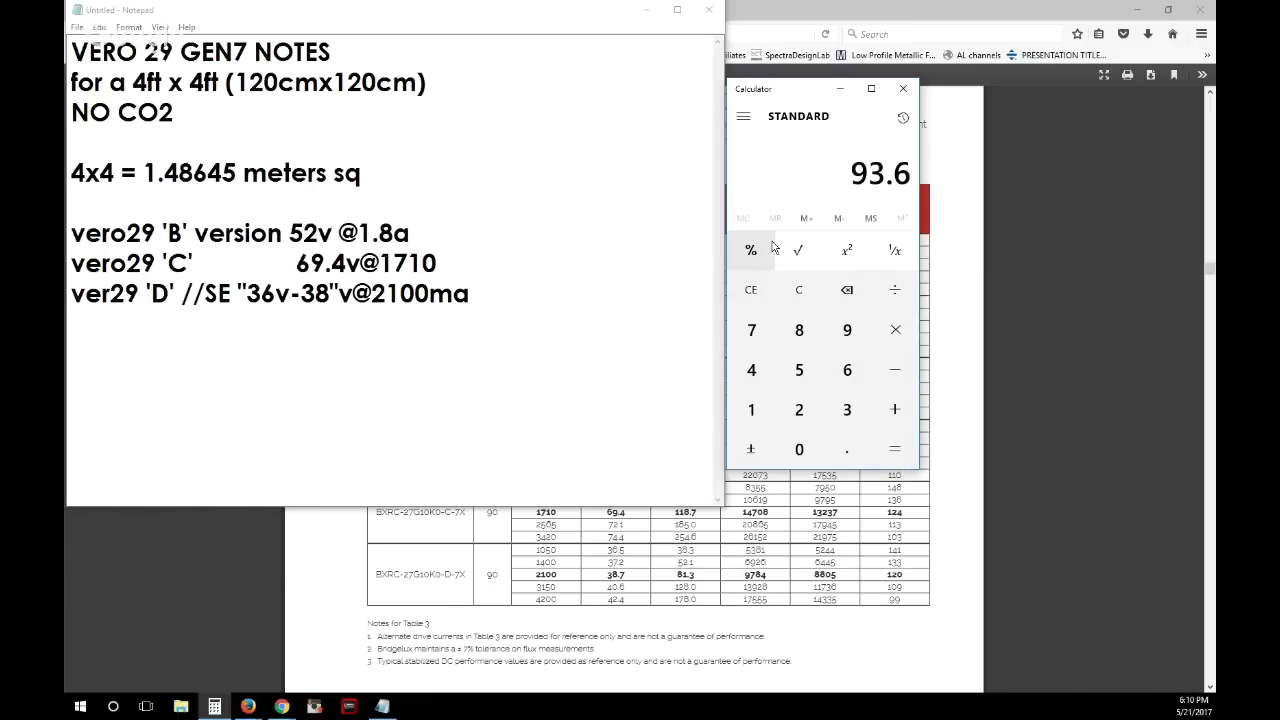
left_click(493, 240)
type("=")
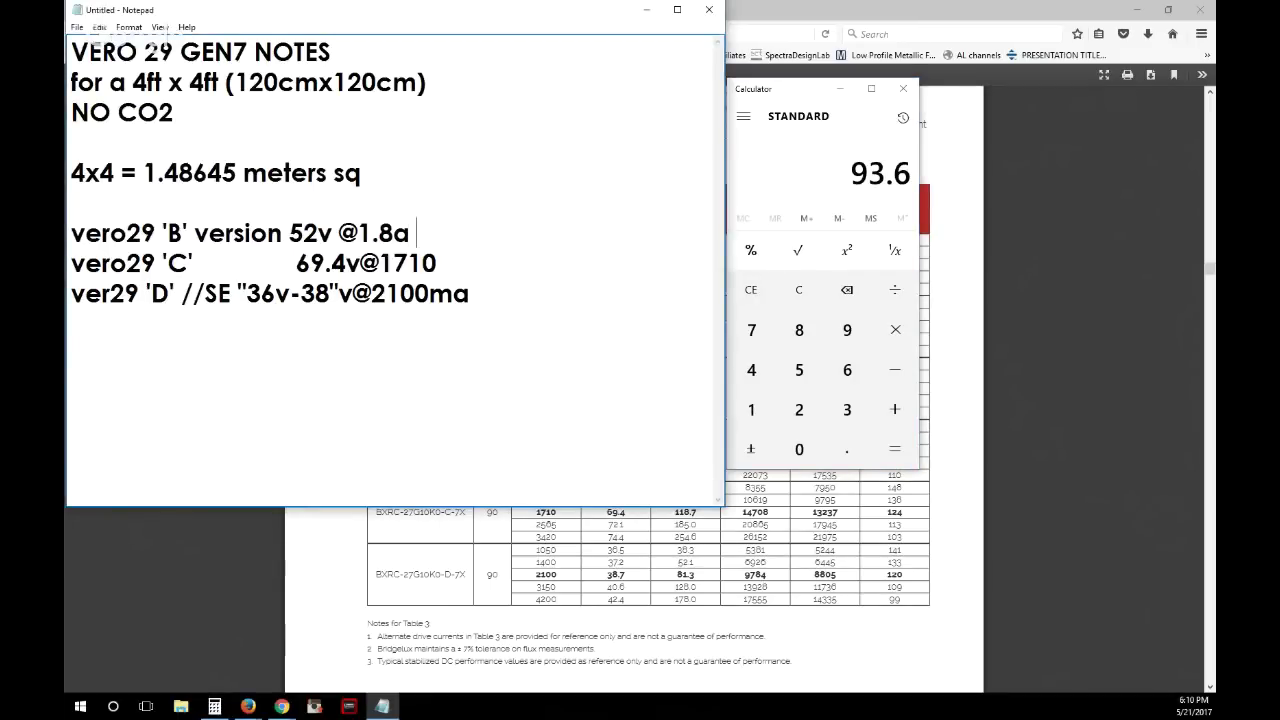
type("93.6watts")
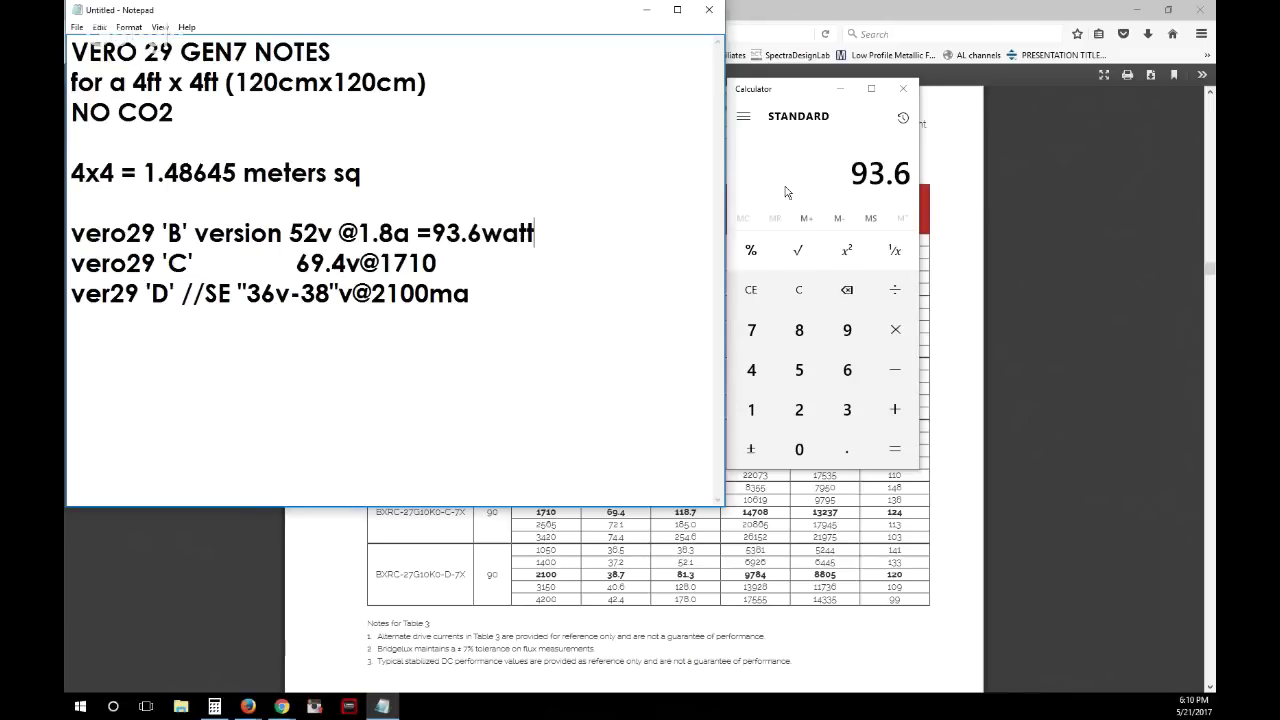
Clear the calculator and multiply 69.4 by 1.71 to get the 'C' version's wattage.
left_click(783, 100)
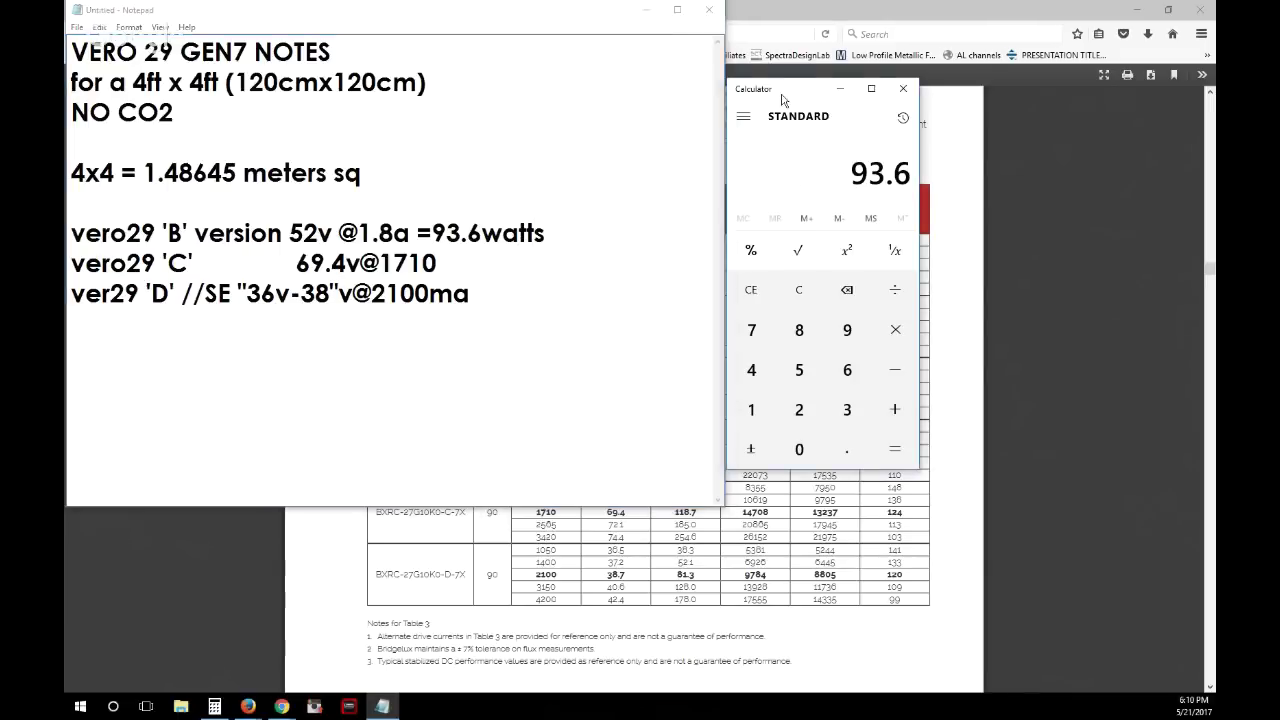
left_click(799, 292)
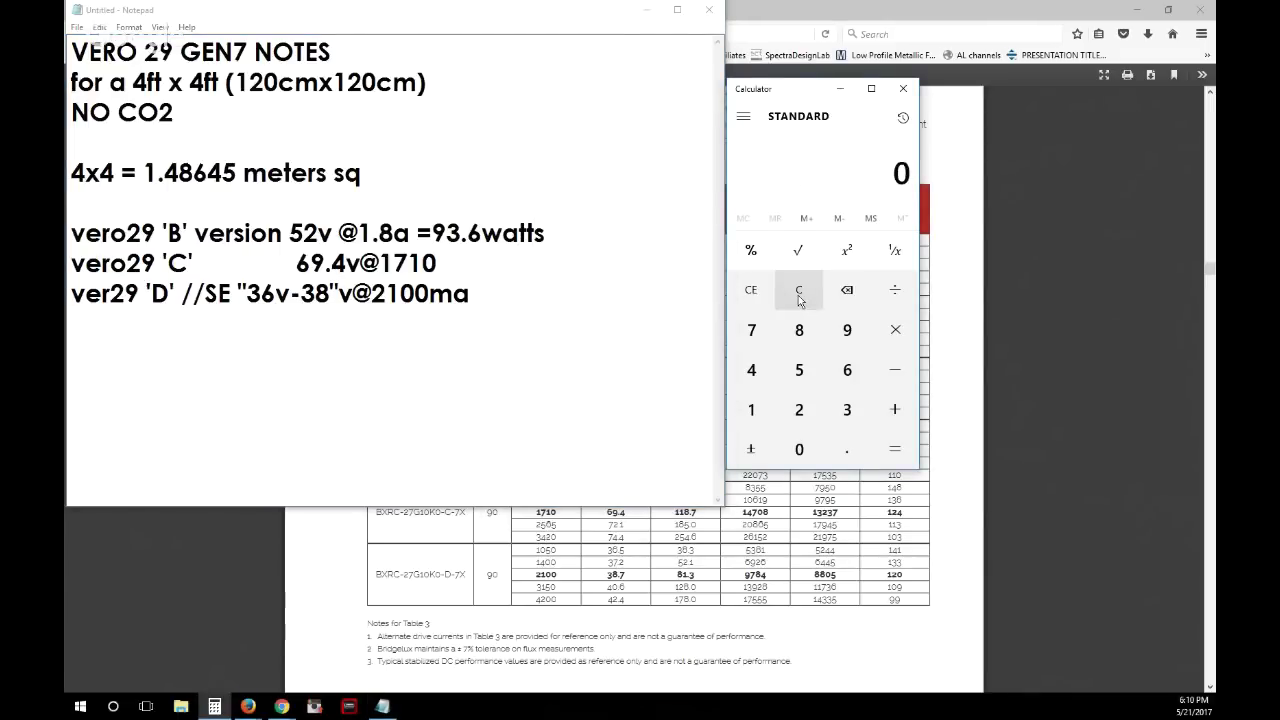
type("69.4")
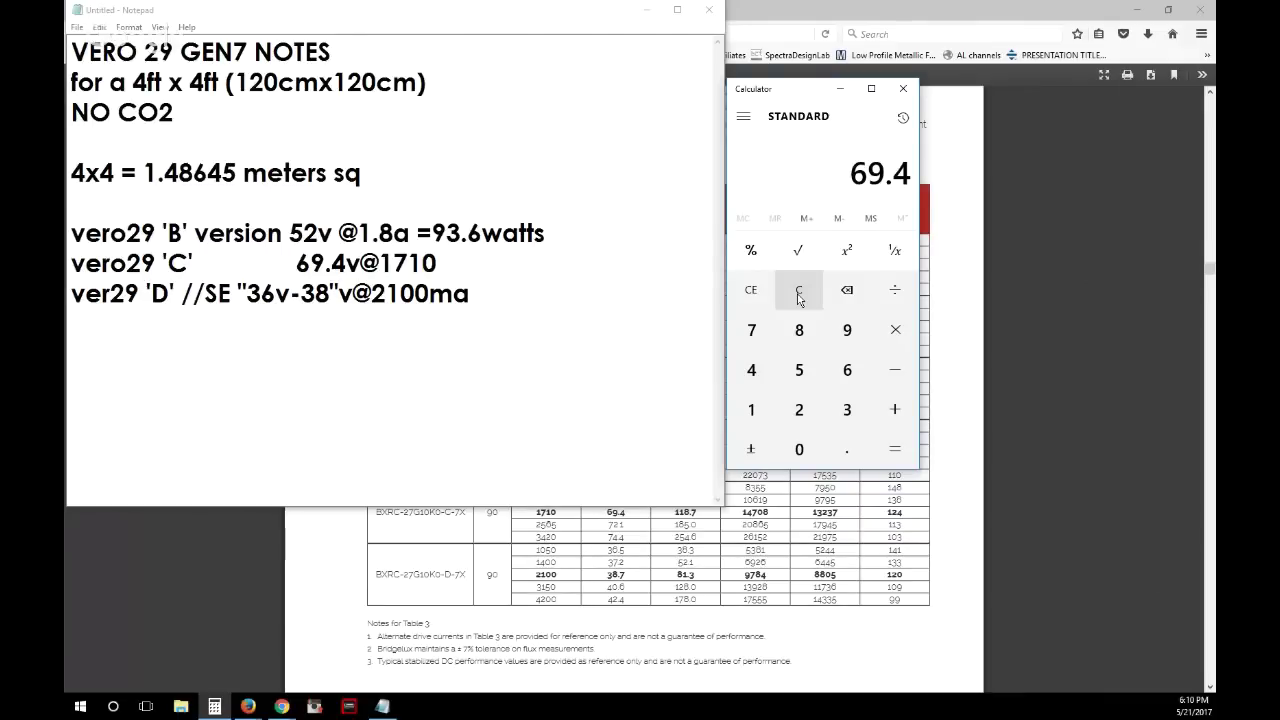
key("asterisk")
key("1")
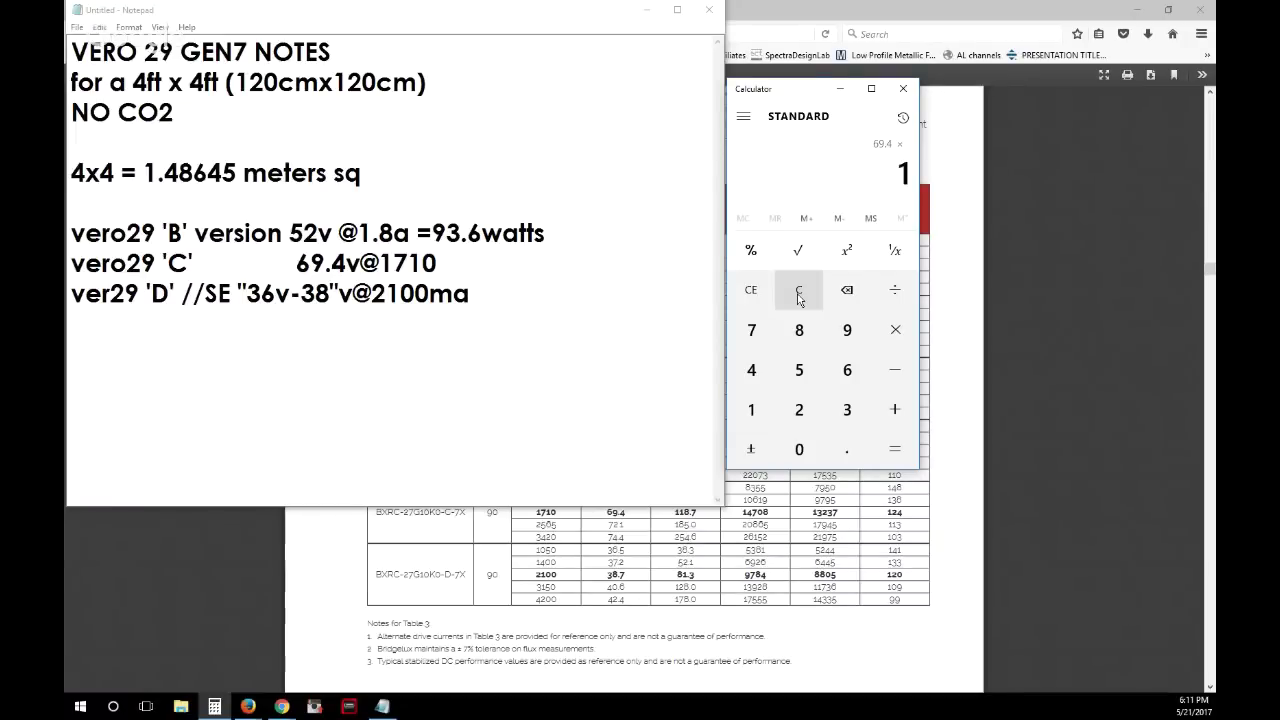
key("period")
key("7")
key("1")
key("Return")
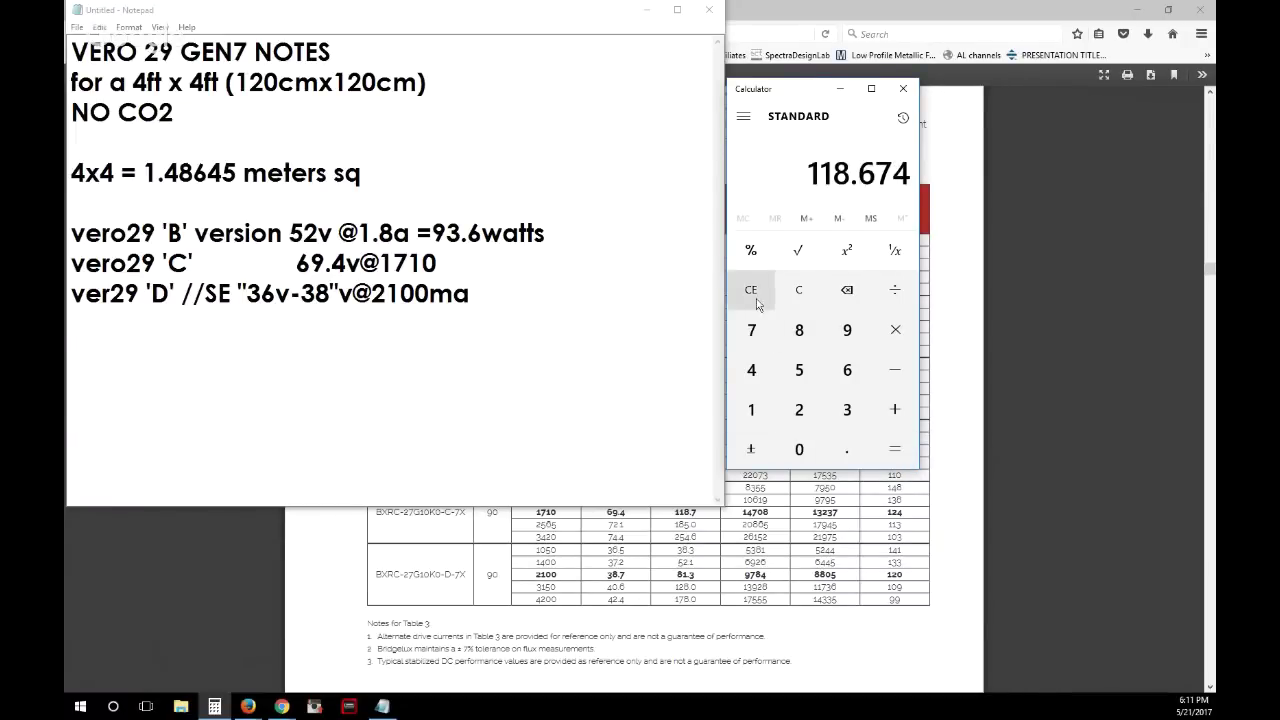
Append "118.7watts" to the end of the vero29 'C' line in the notes.
left_click(494, 269)
type("11")
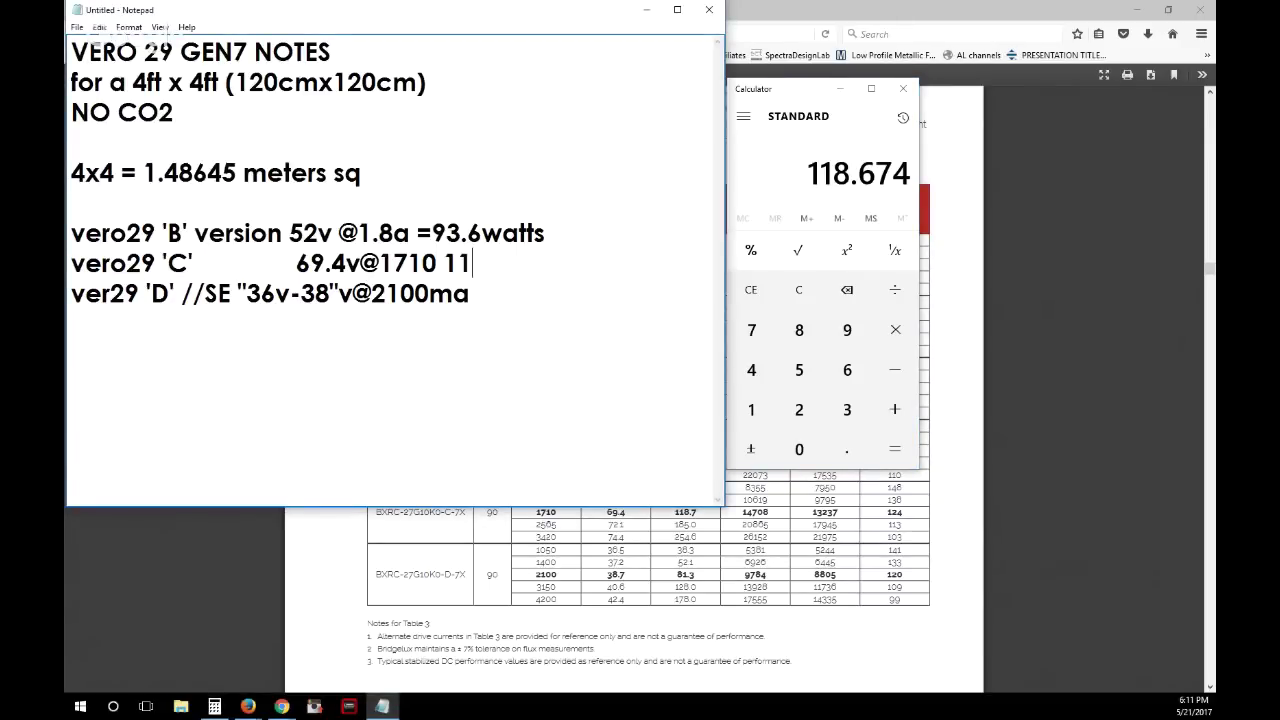
type("8.7watts")
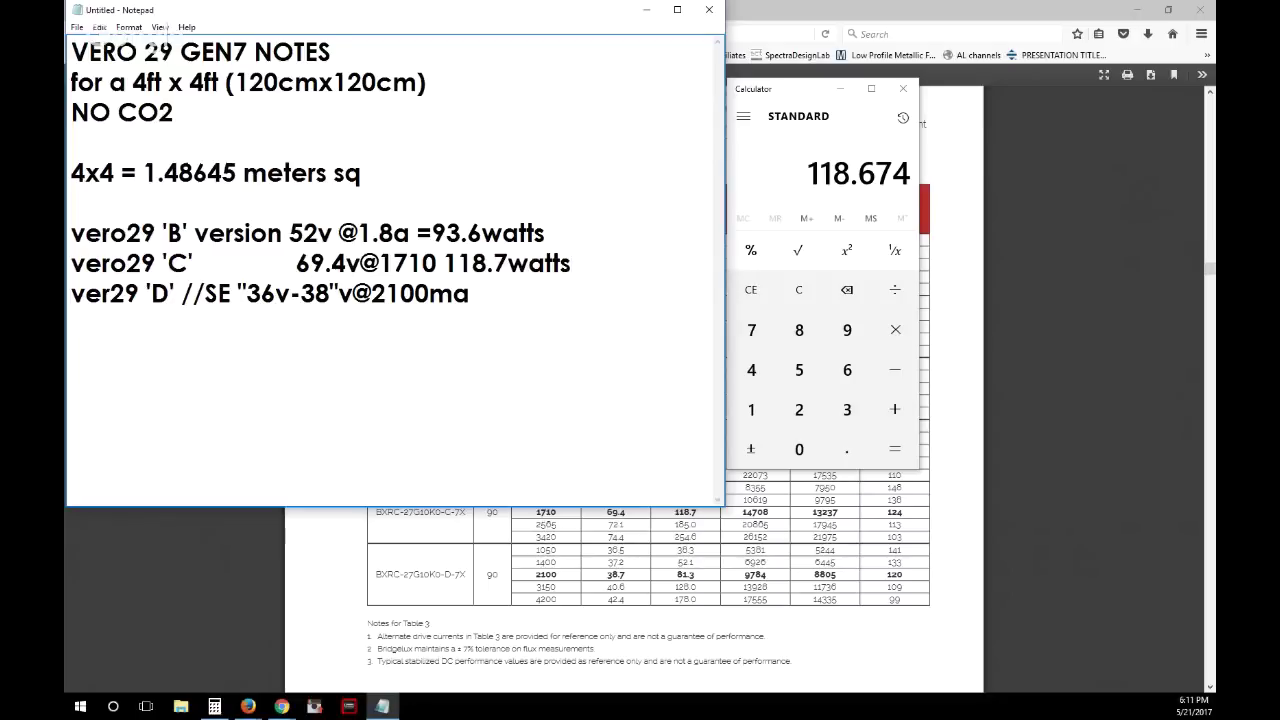
Add "=" to the end of the 'D' line, and multiply 38 by 2.1 in the cleared calculator.
left_click(540, 302)
type("=")
left_click(801, 290)
type("3")
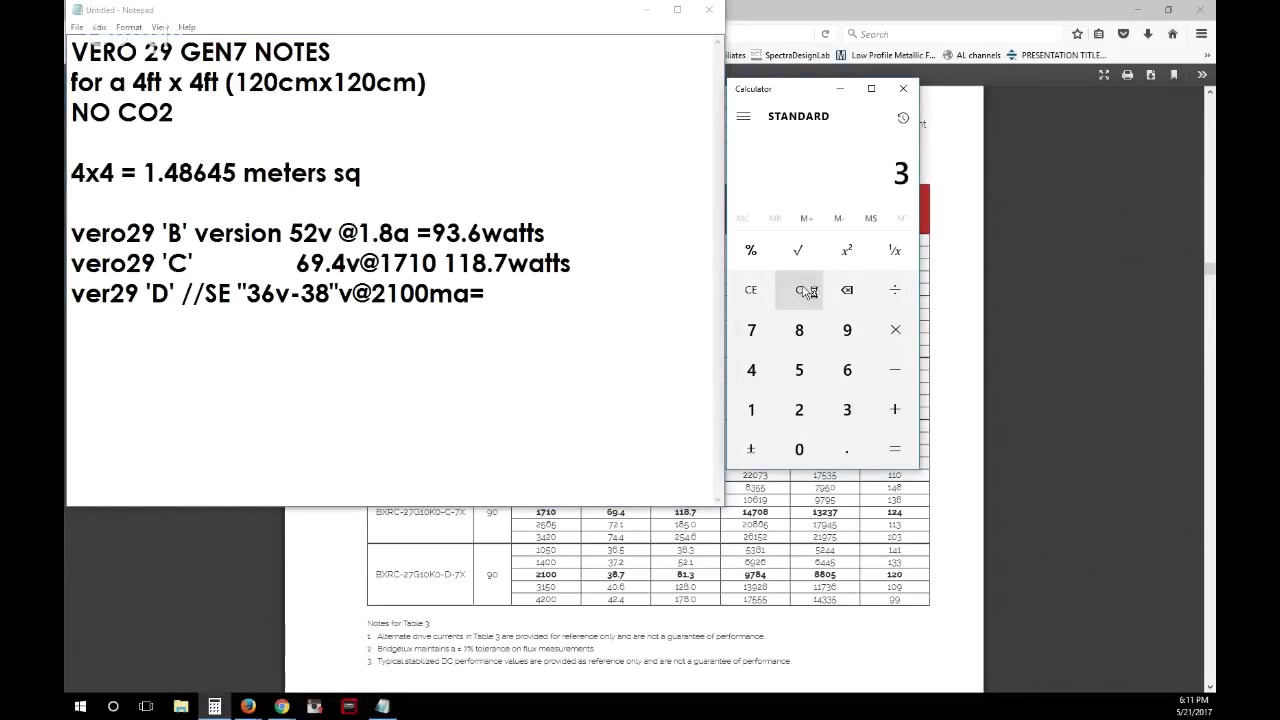
type("8*2.1")
key("Return")
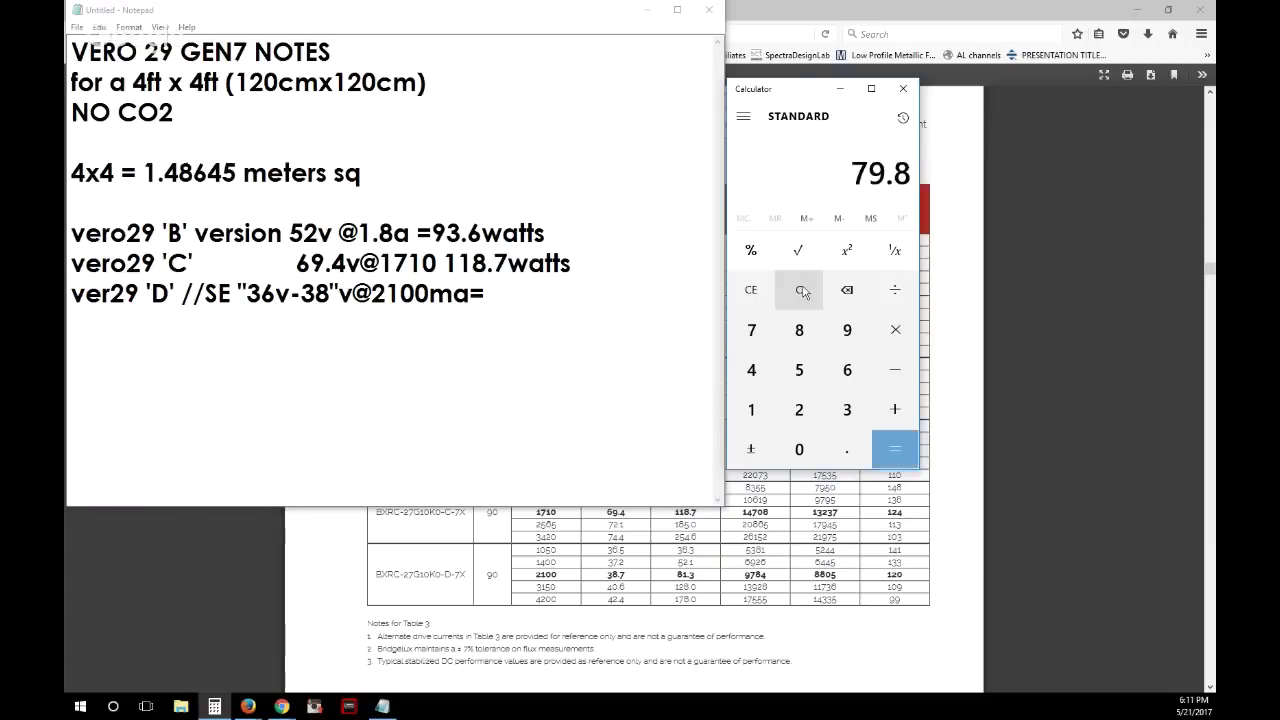
Complete the 'D' line with "79.8watts", and replace the space before "118.7watts" on the 'C' line with "=".
left_click(503, 291)
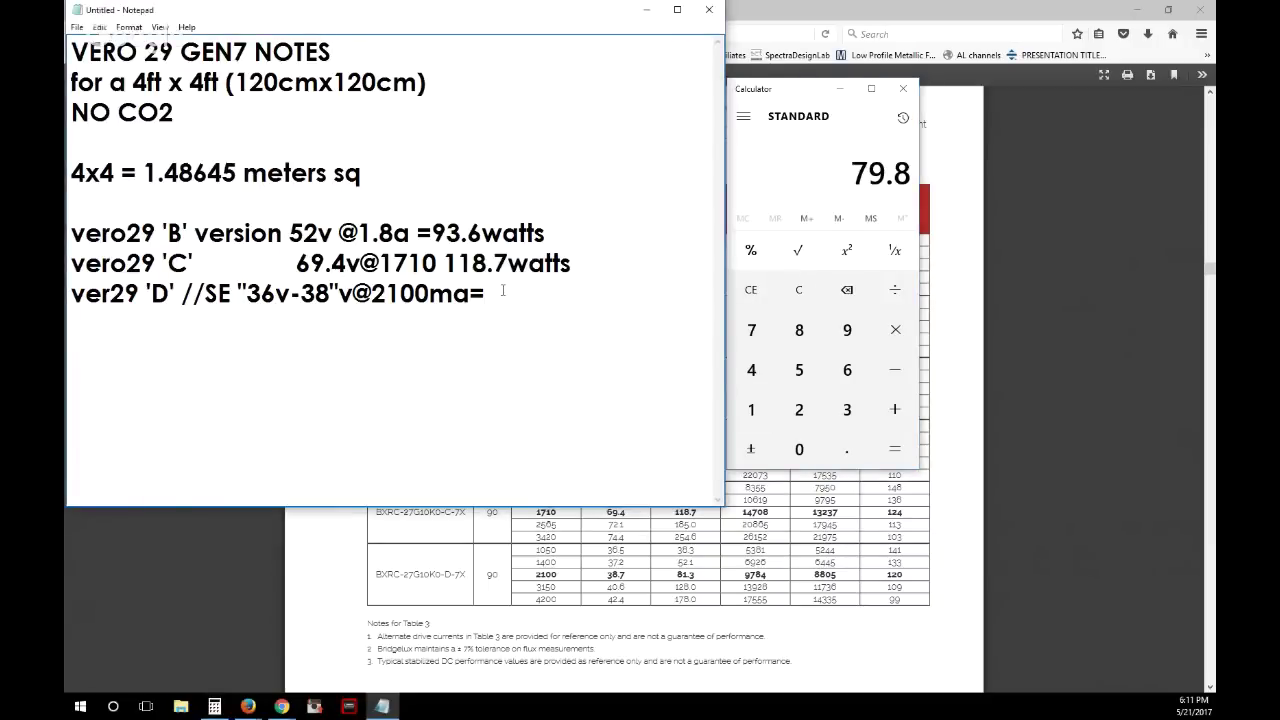
type("79.8watt")
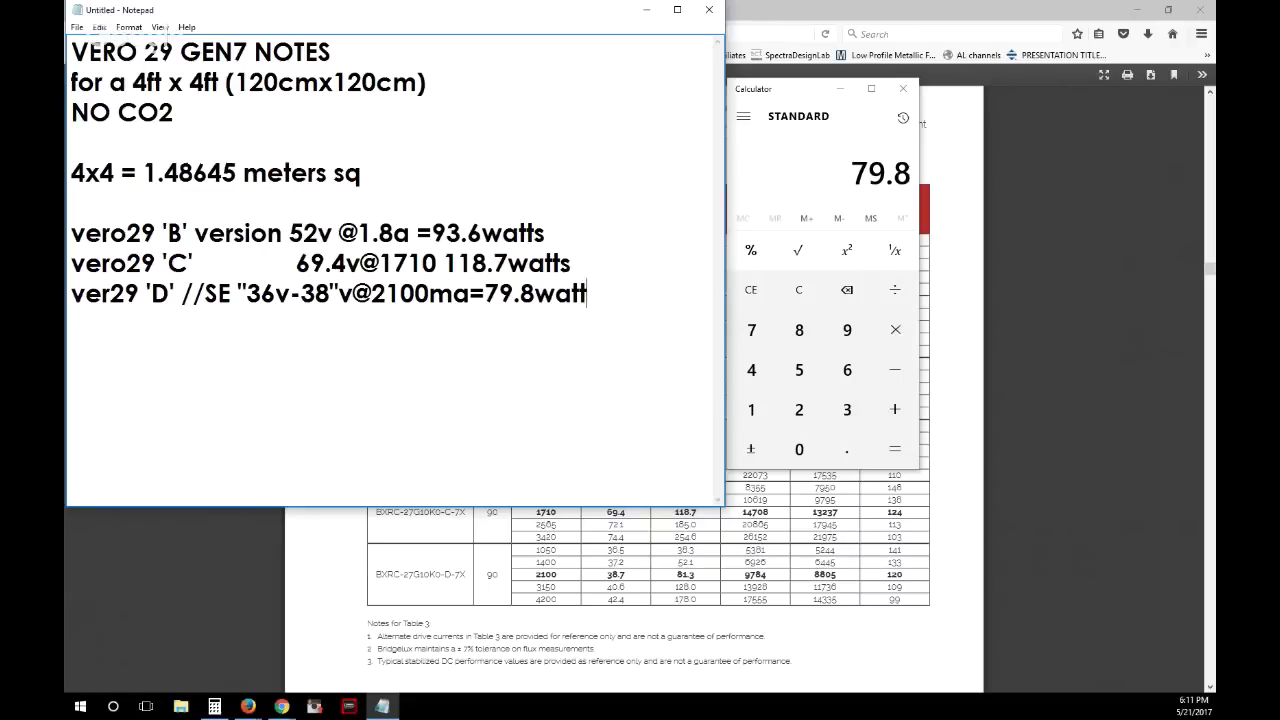
type("s")
key("BackSpace")
type("=")
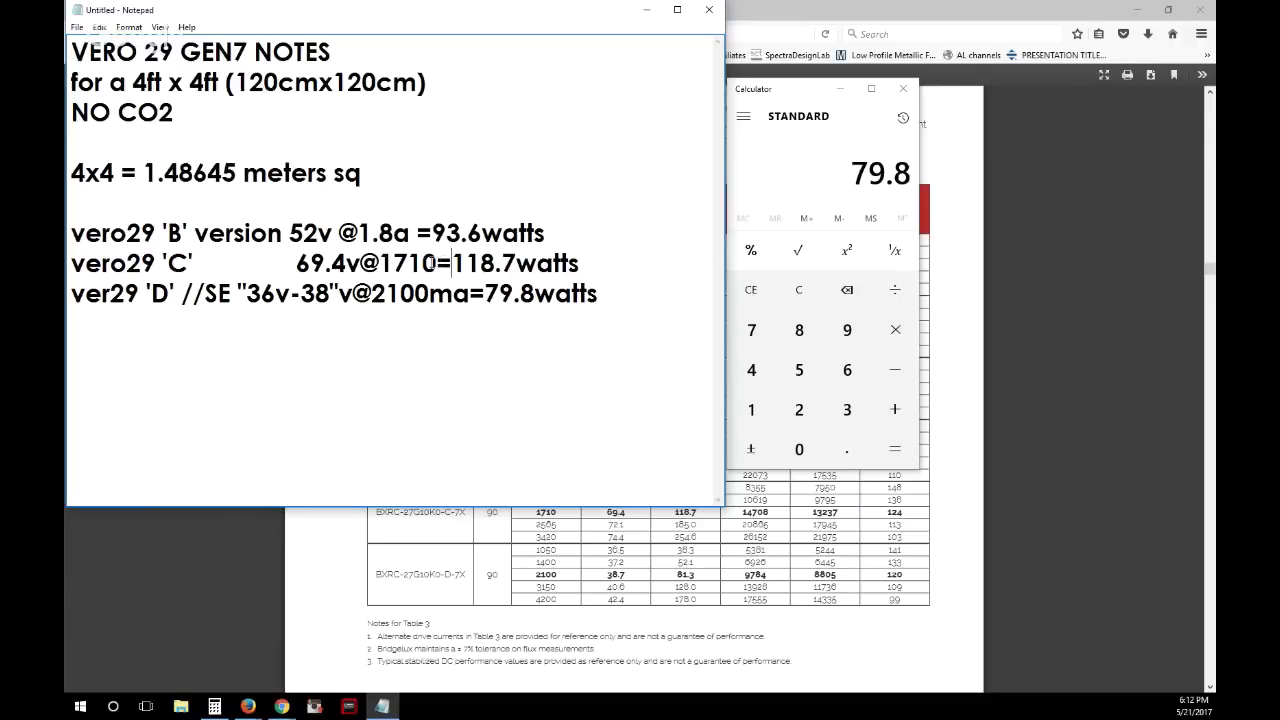
Insert spaces before the equals signs on the 'B', 'C' and 'D' lines so the three wattages line up in a column.
left_click(438, 262)
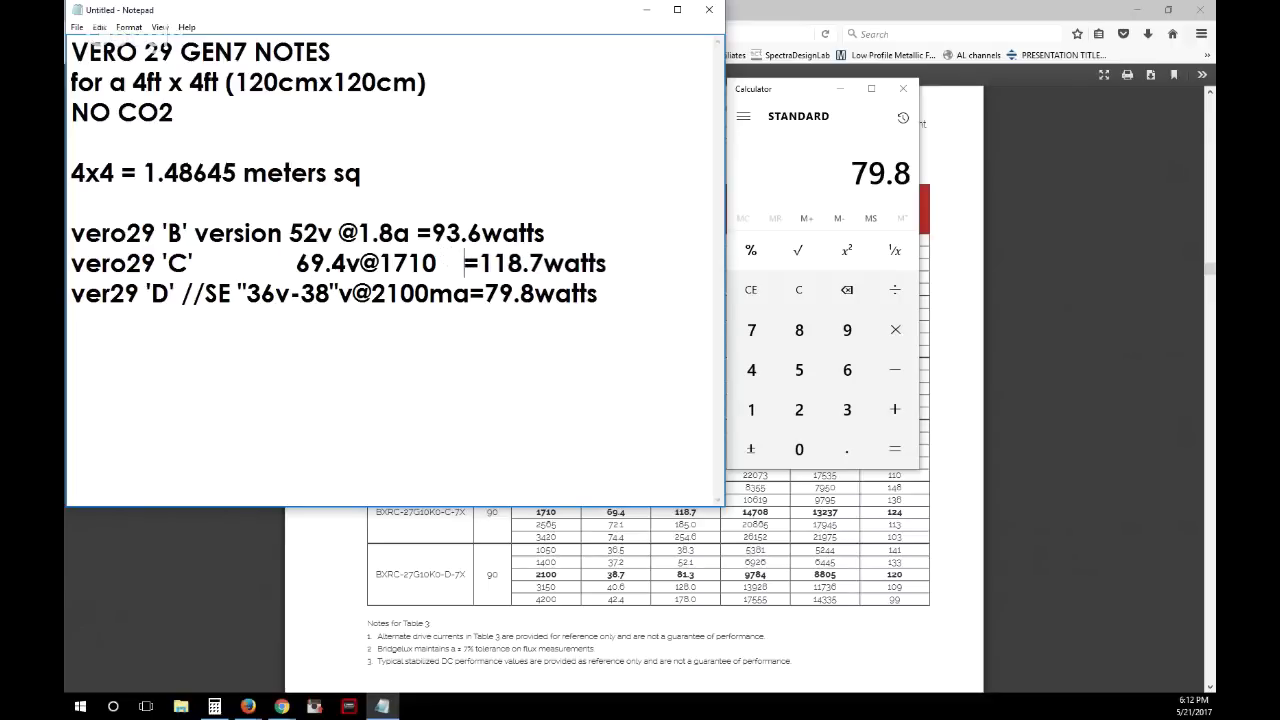
left_click(417, 233)
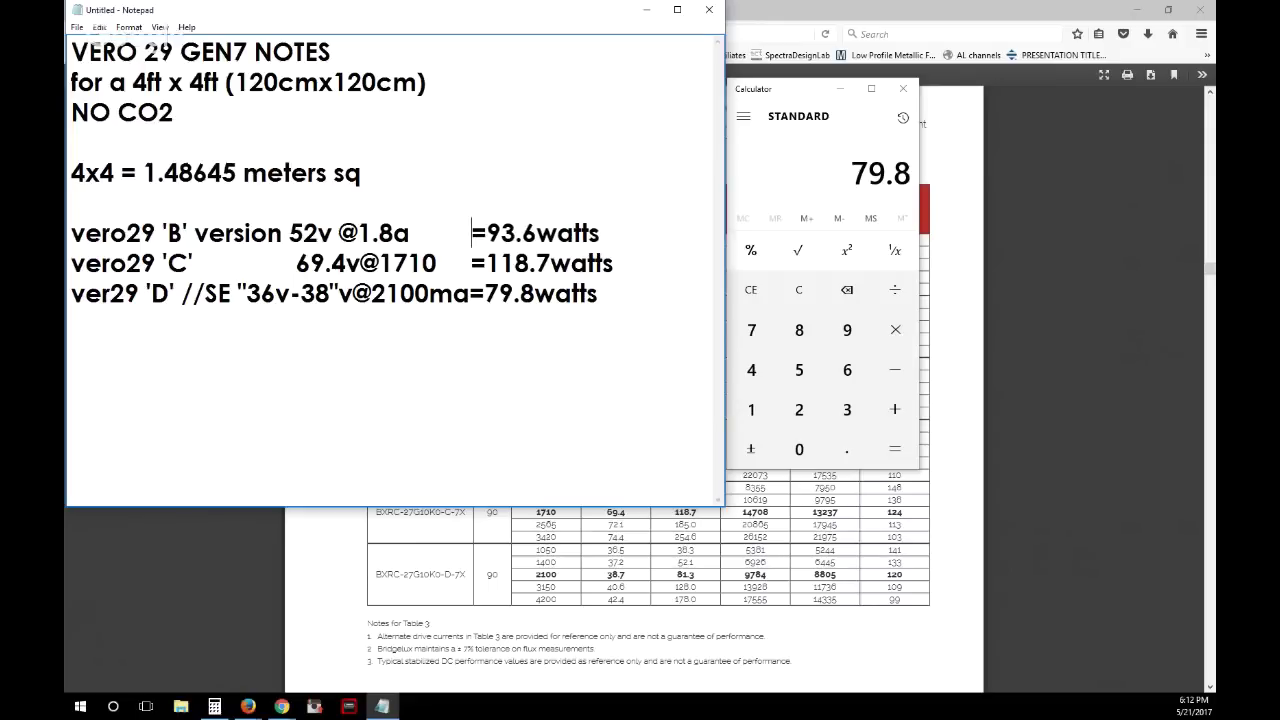
left_click(470, 293)
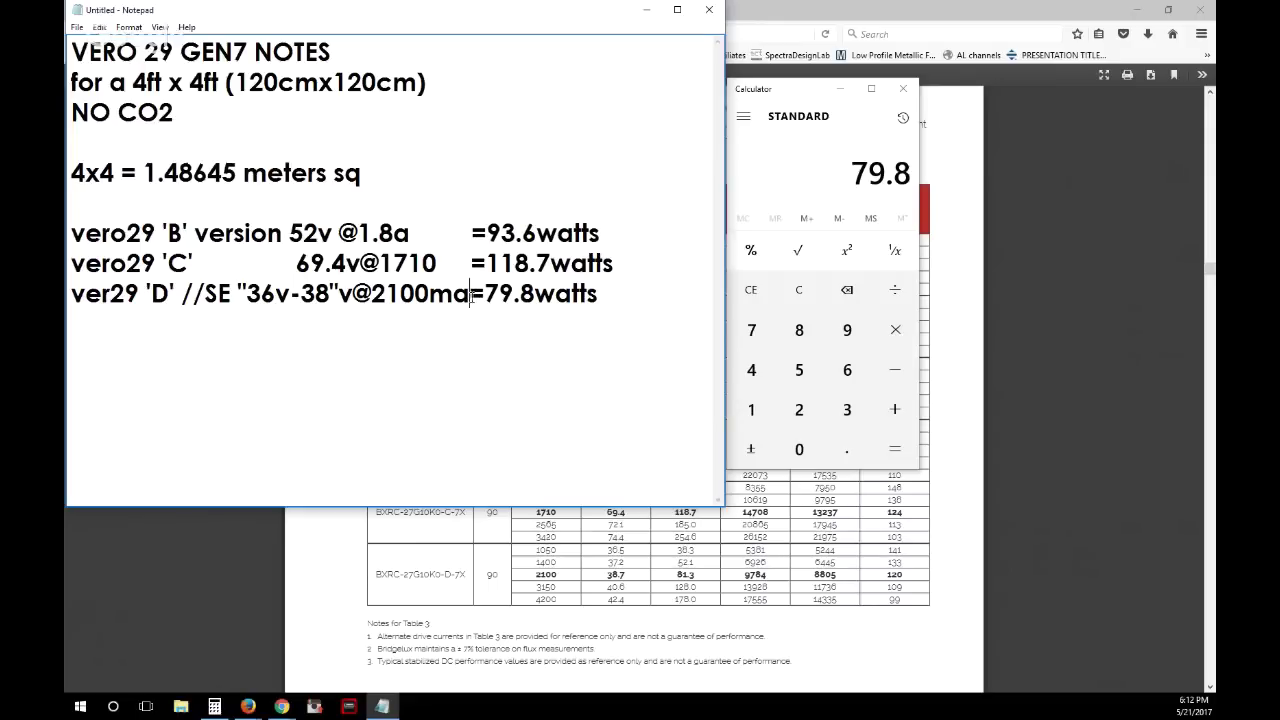
left_click(471, 263)
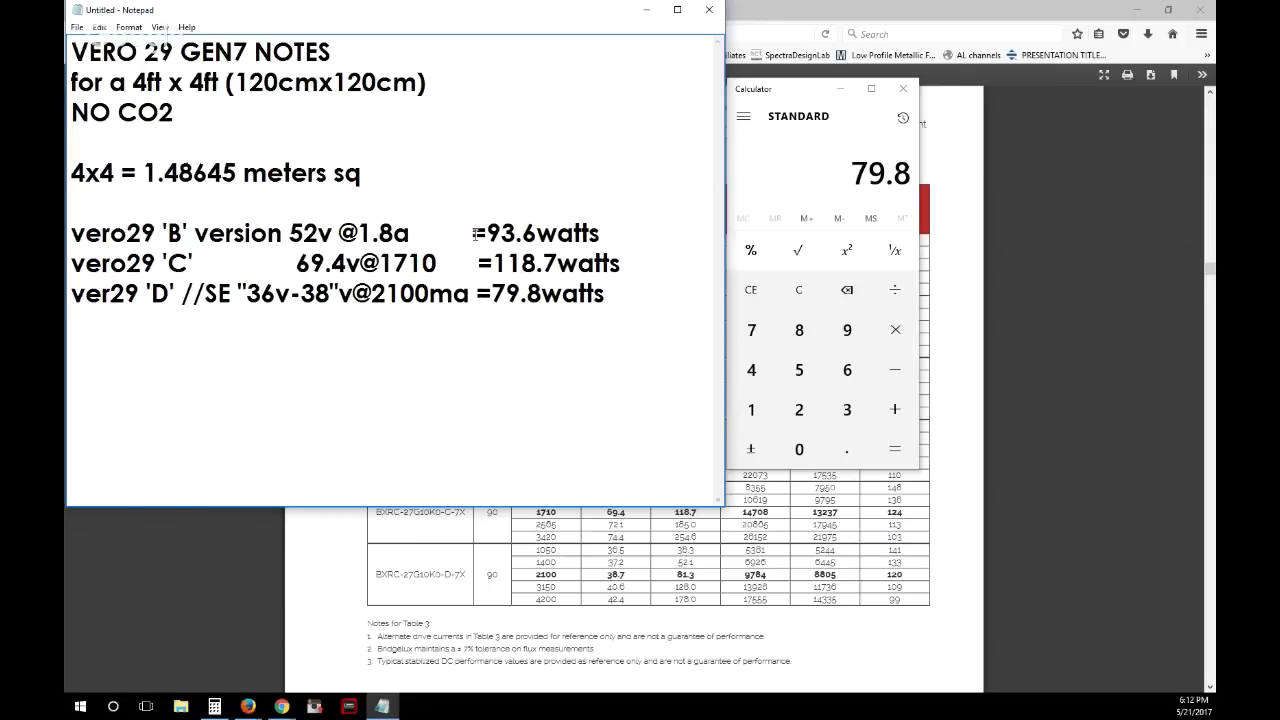
left_click(472, 232)
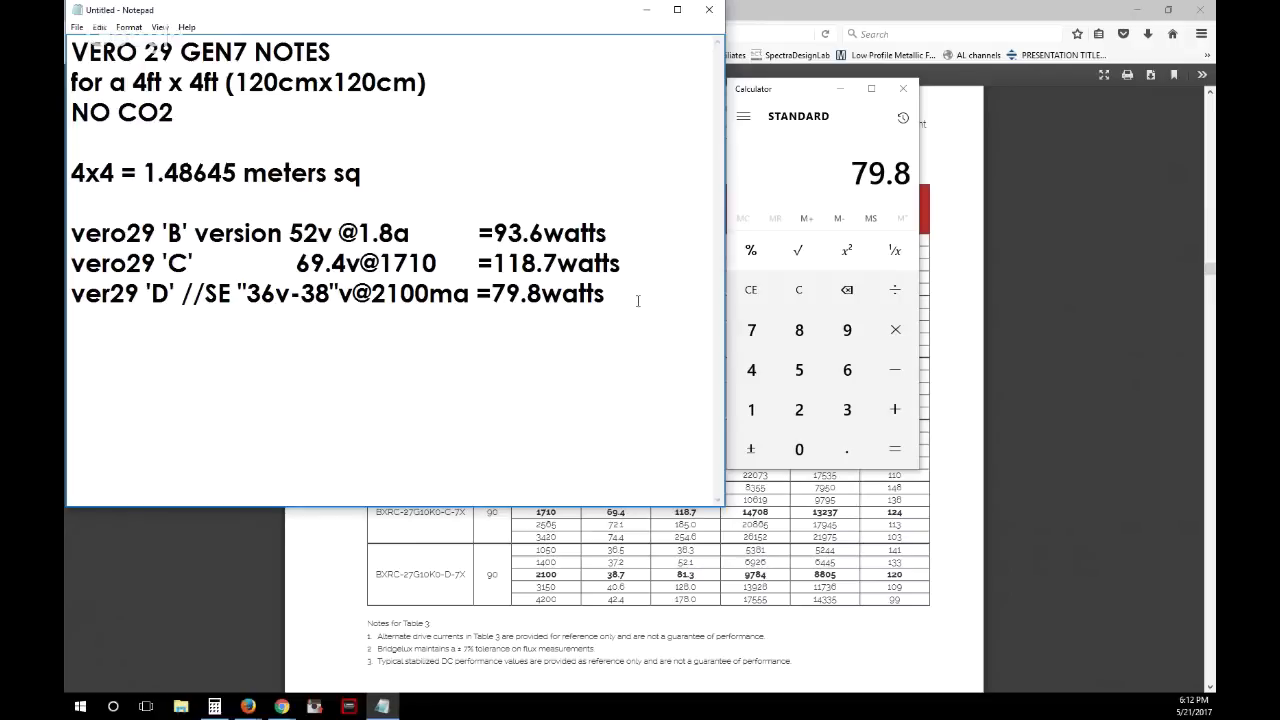
Clear the calculator, and add "if we are quoting 1.91µmol/J 'efficacy' //efficiency" to the notes, one blank line below the 'D' line.
left_click(801, 291)
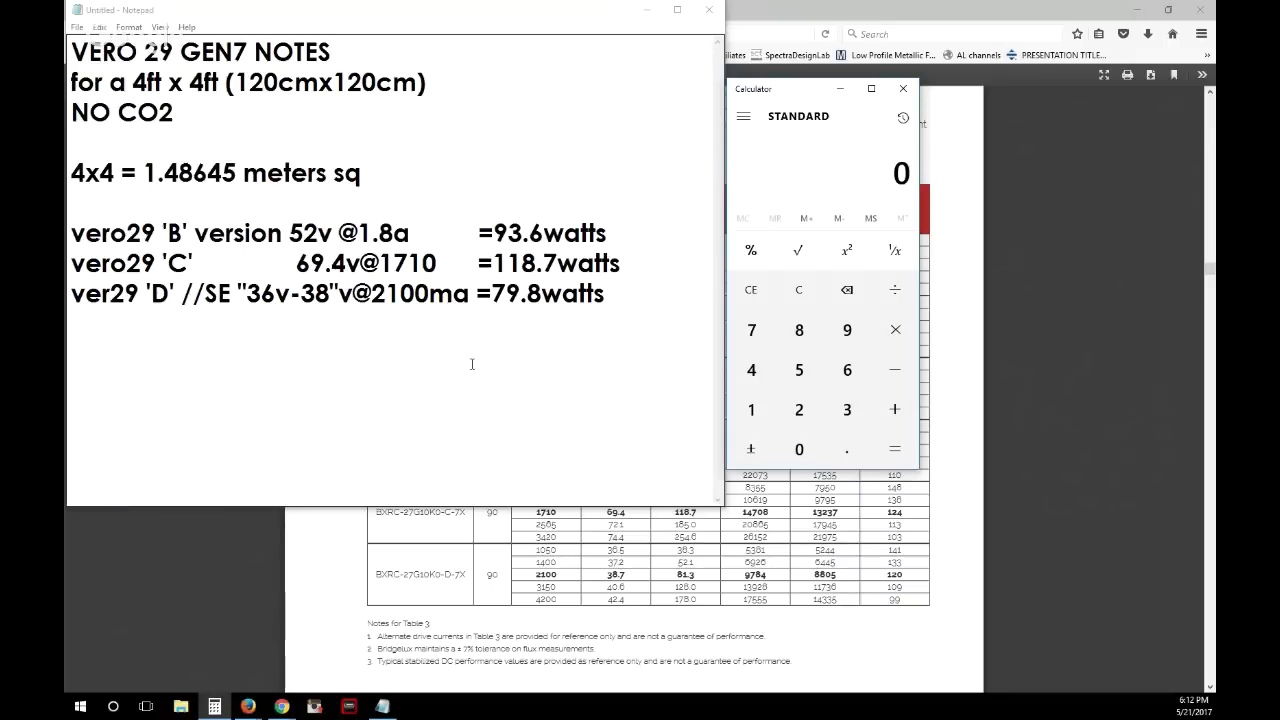
left_click(622, 300)
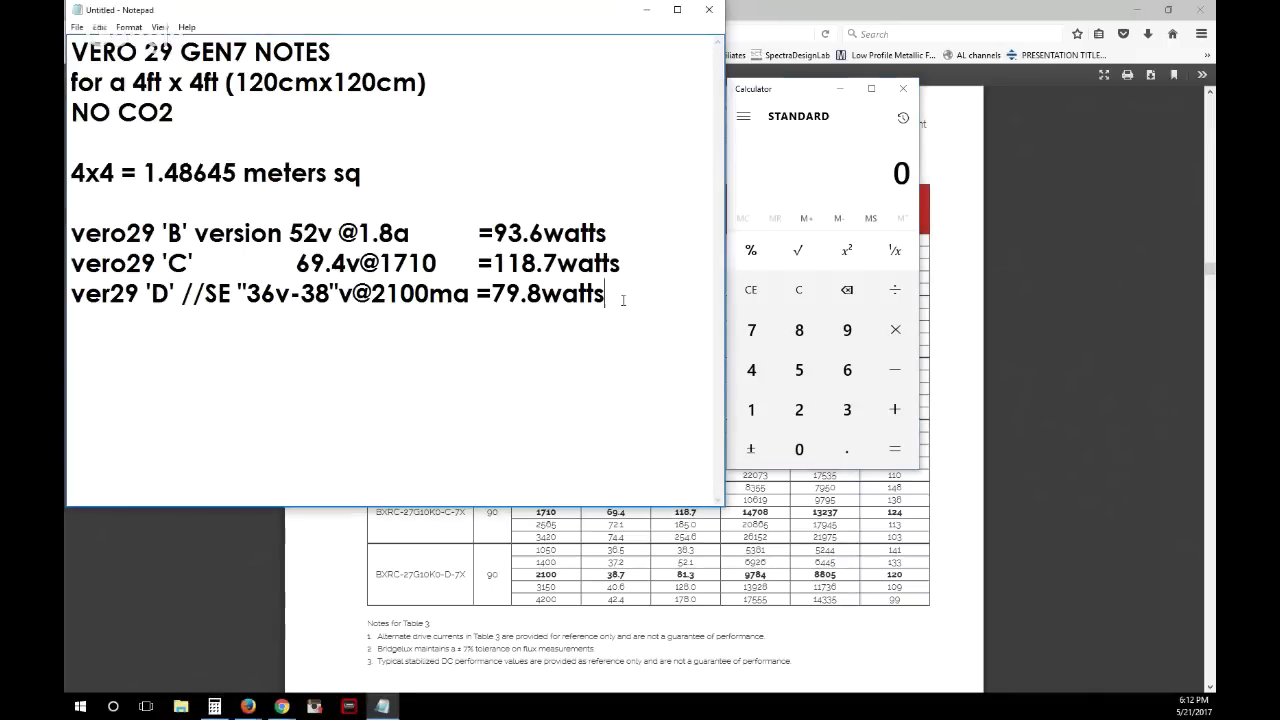
key("Return")
key("Return")
type("if we are ")
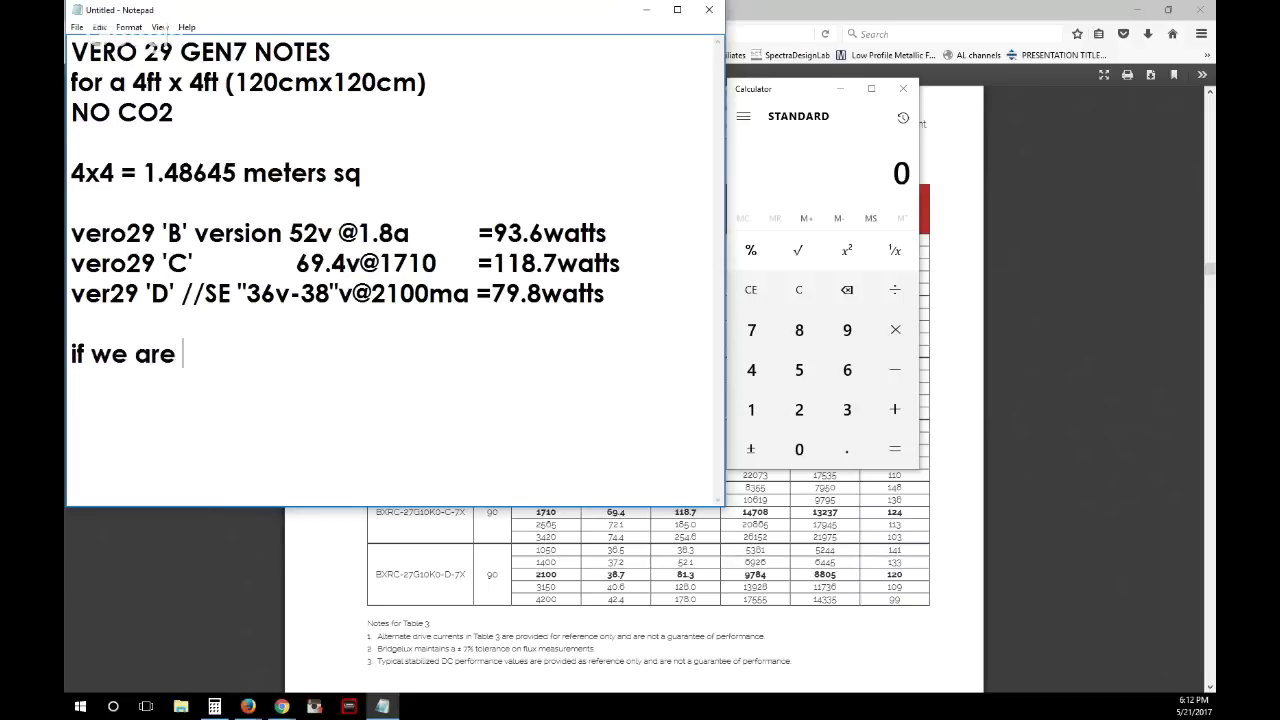
type("quoting")
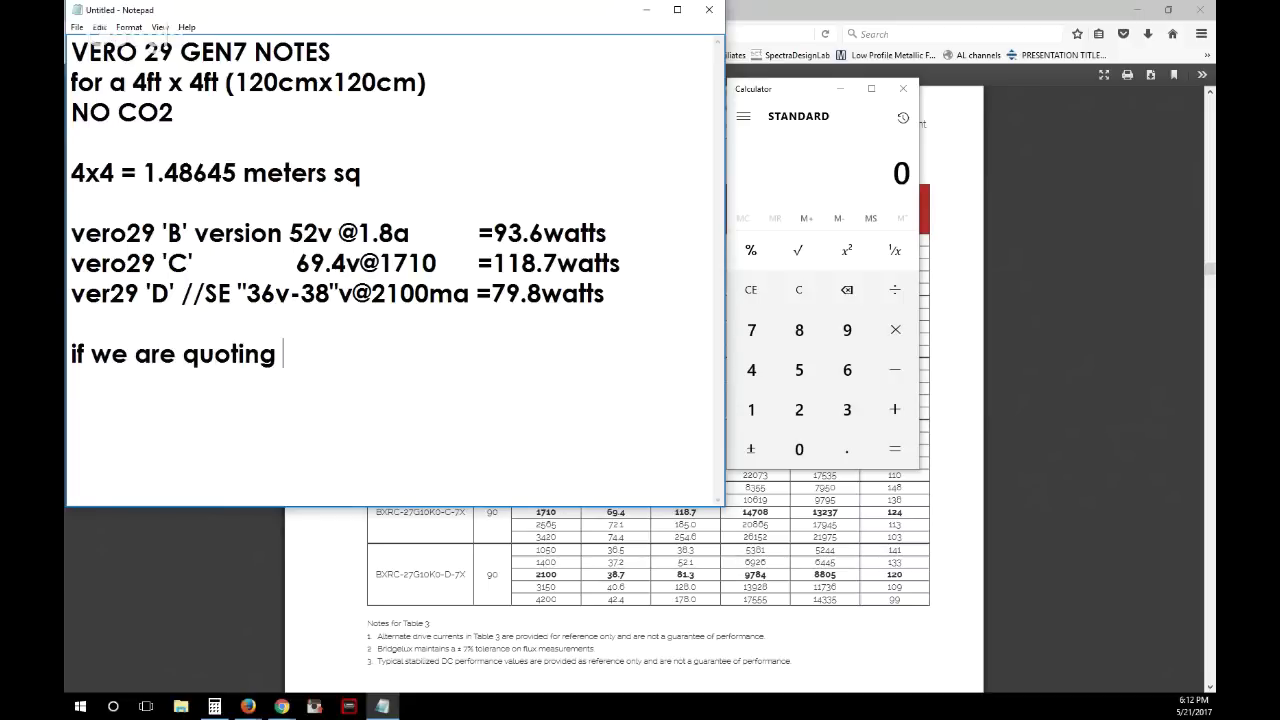
type(" 1.91µmol/")
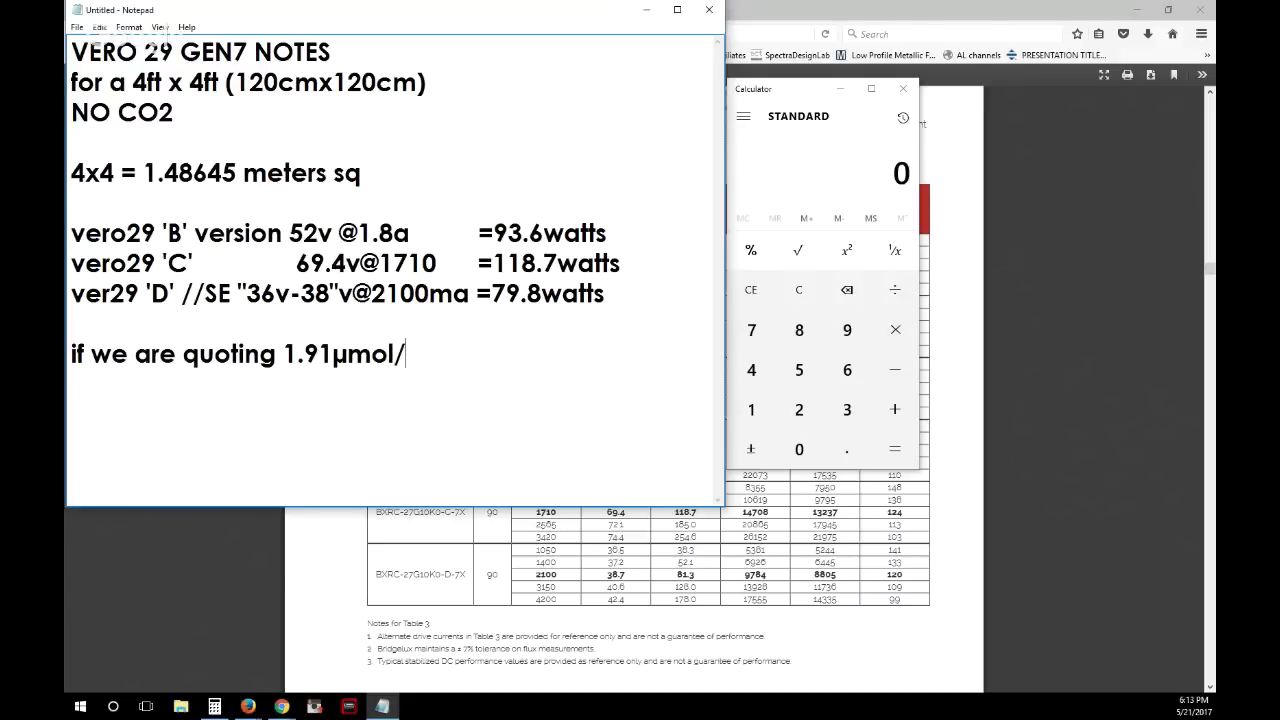
type("J 'efficacy")
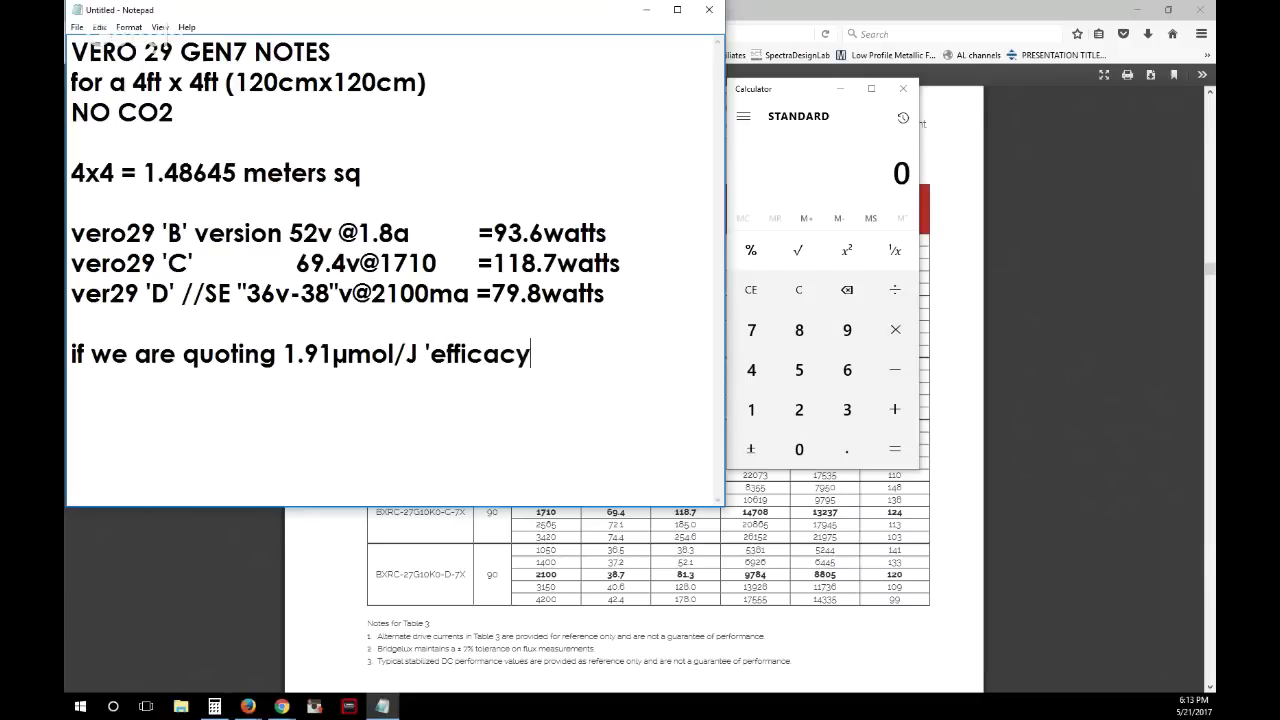
type("' //effic")
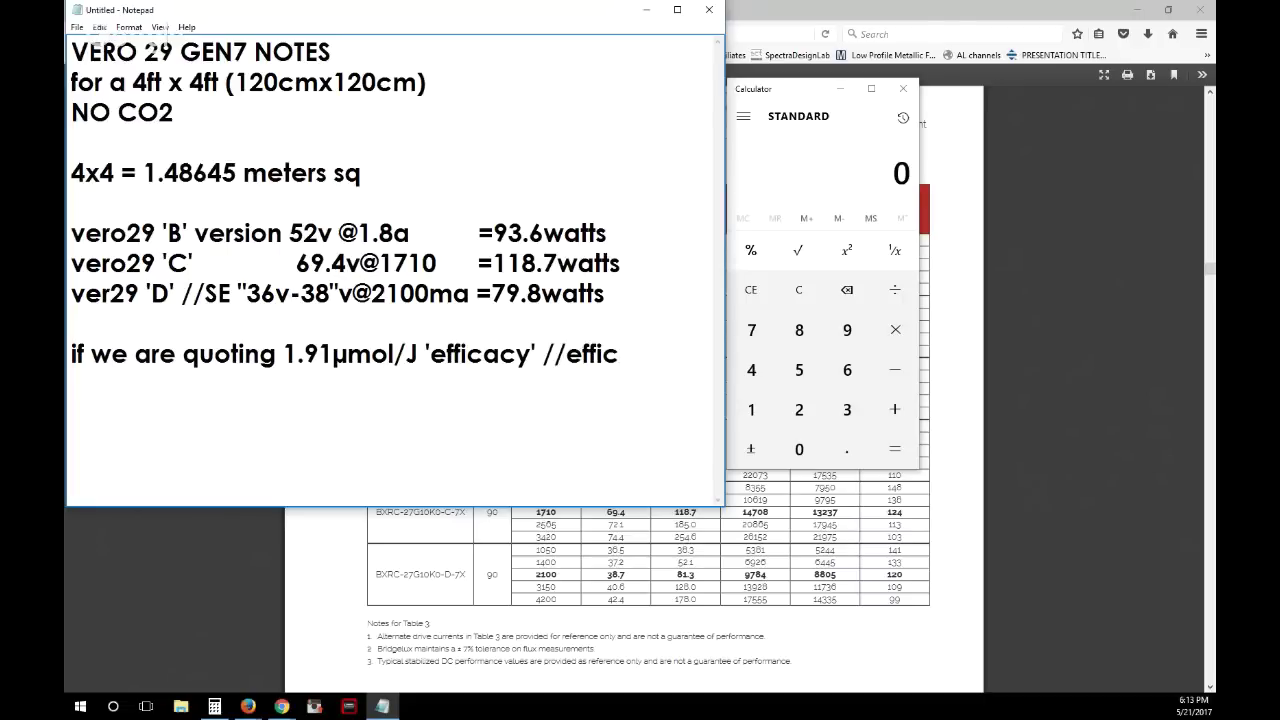
type("iemn")
key("BackSpace")
key("BackSpace")
type("ncy")
Continue the efficacy note with the lines "we need to know what version (b,c,d???)" and "what driver current.".
key("Return")
type("we nee")
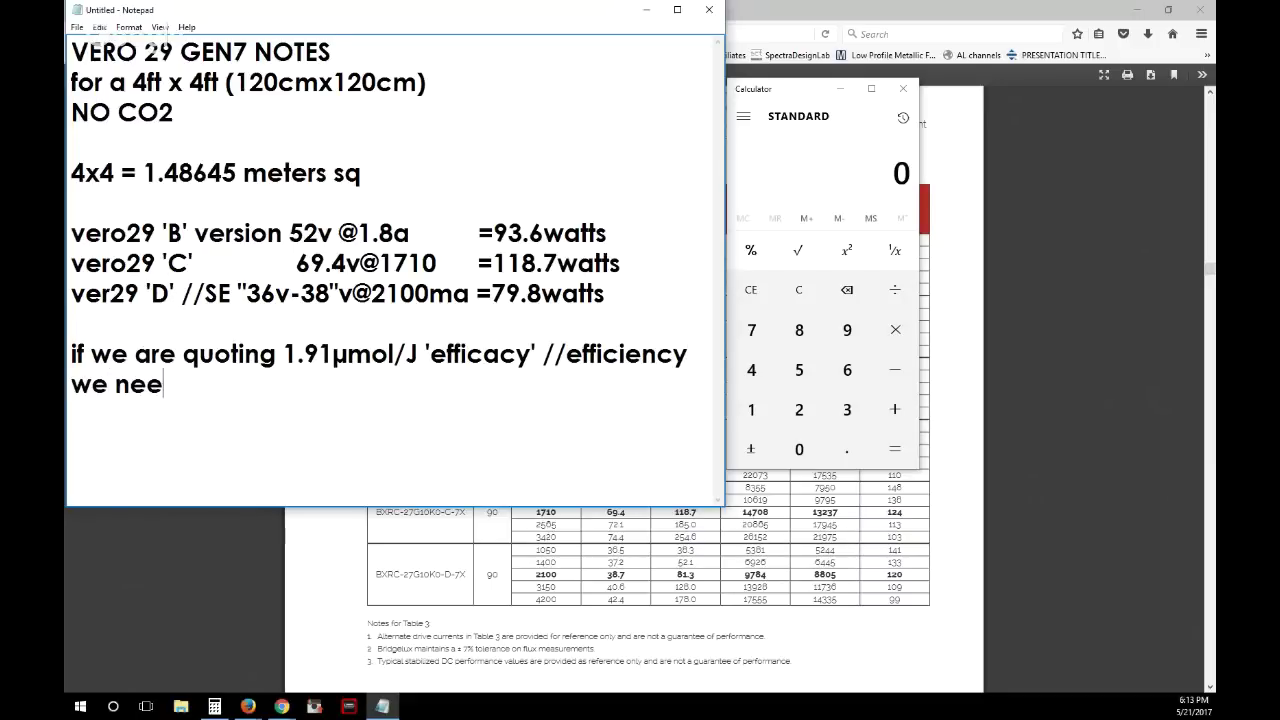
type("d to know what ")
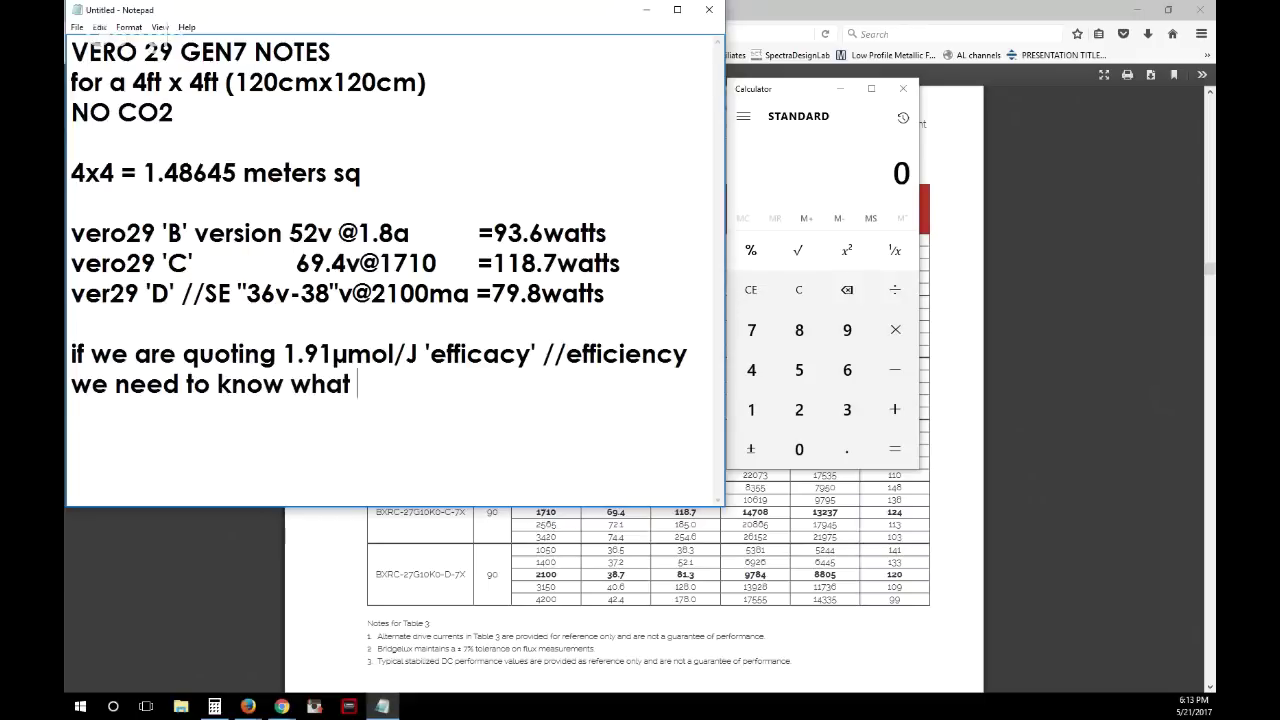
type("version")
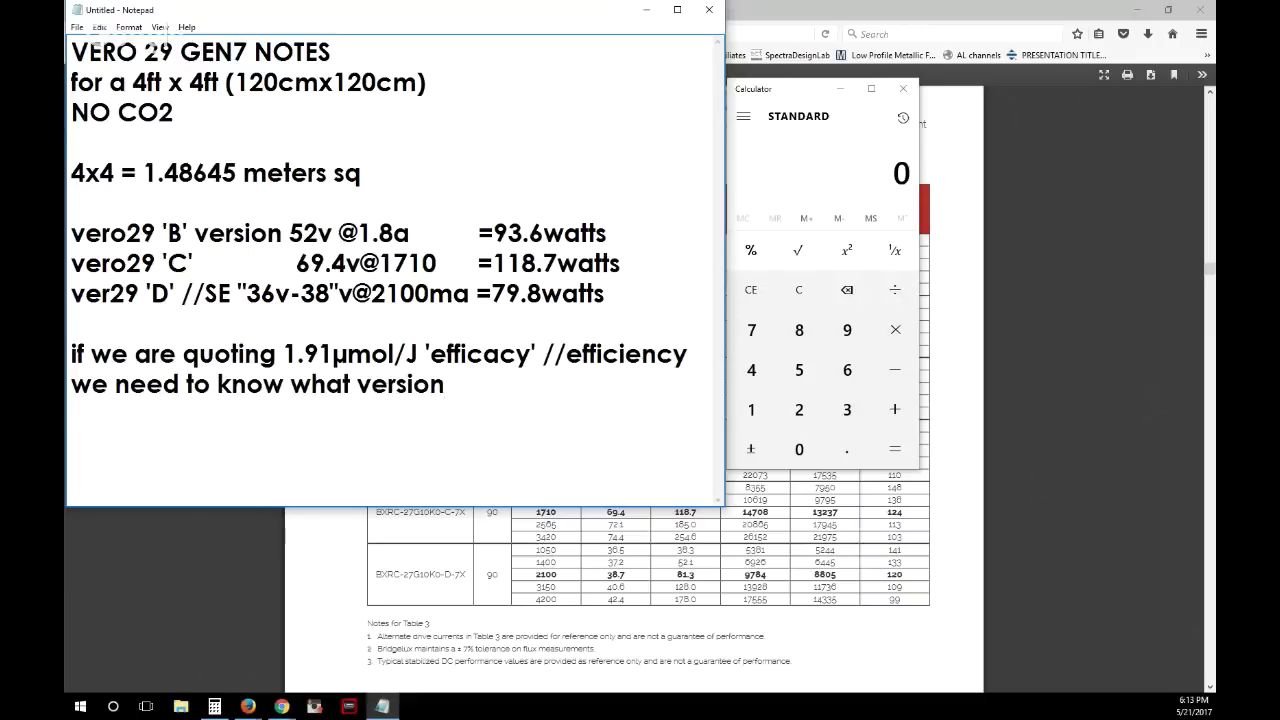
type(" (b,c,d???)")
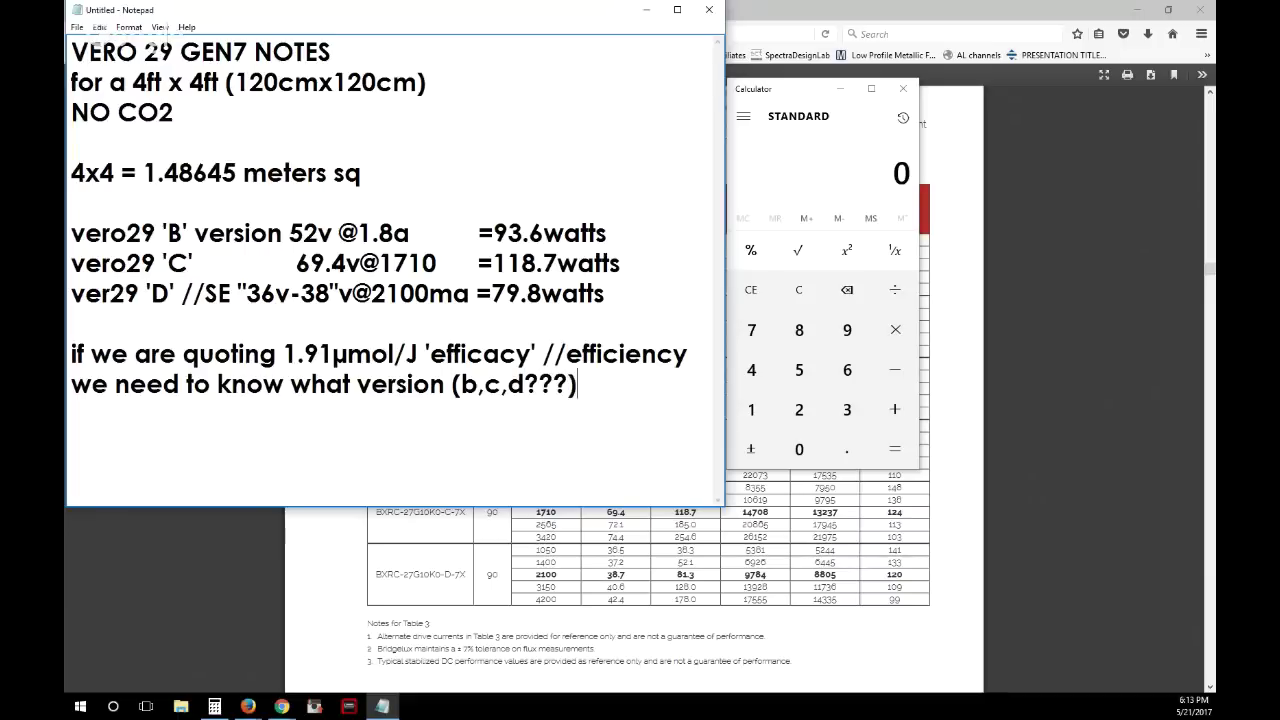
key("Return")
type("wha")
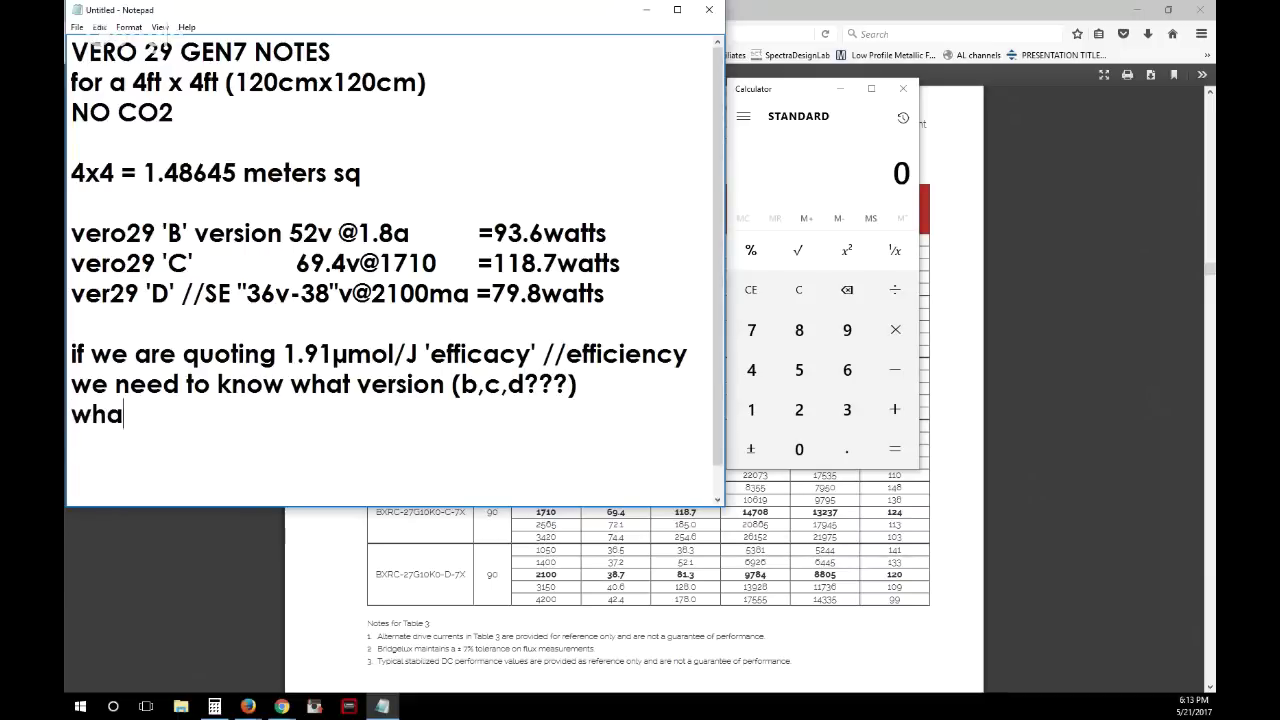
type("t driver")
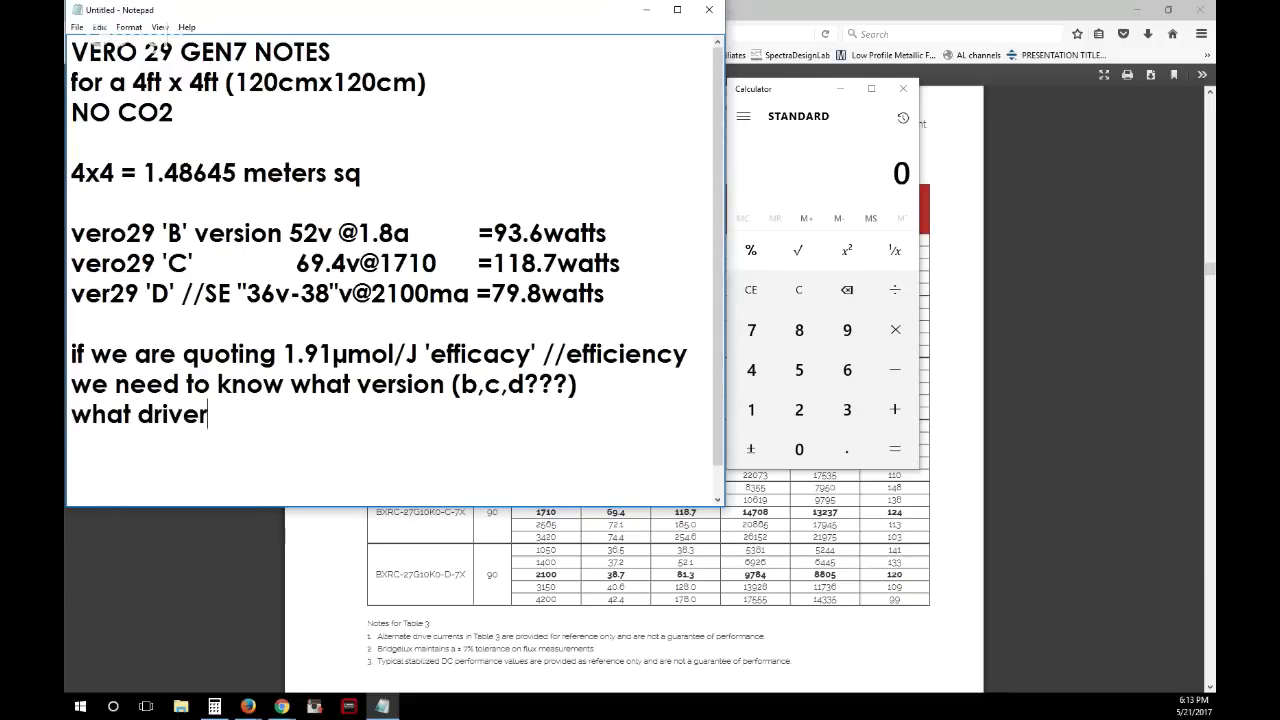
type(" current.")
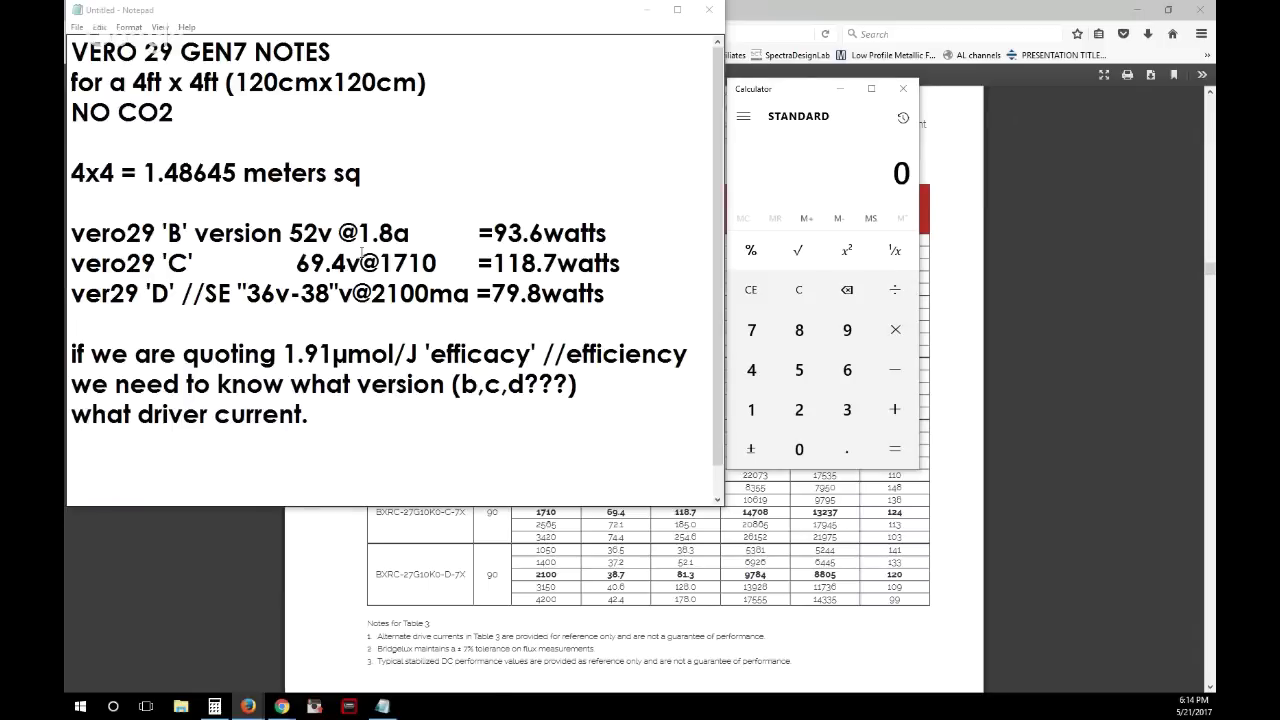
Add the line '~lets assume B version "52v"' below the driver current line and start a new empty line.
left_click(382, 401)
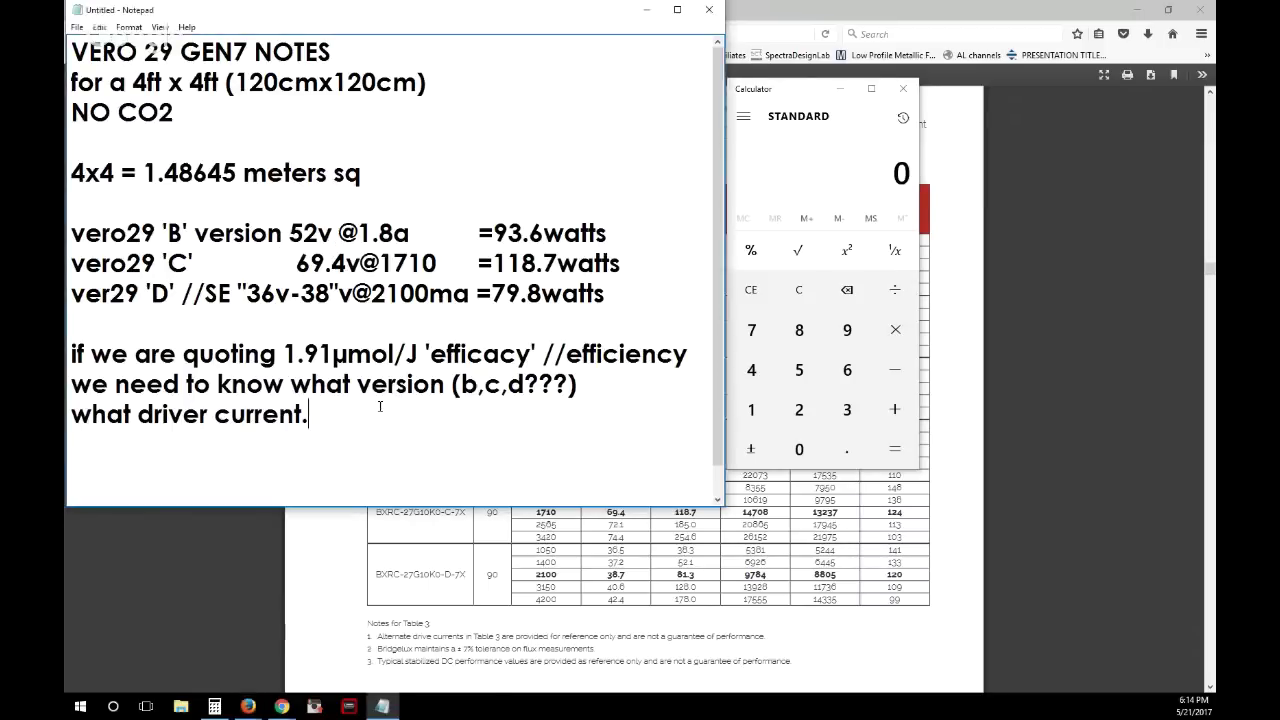
key("Return")
type("~lets as")
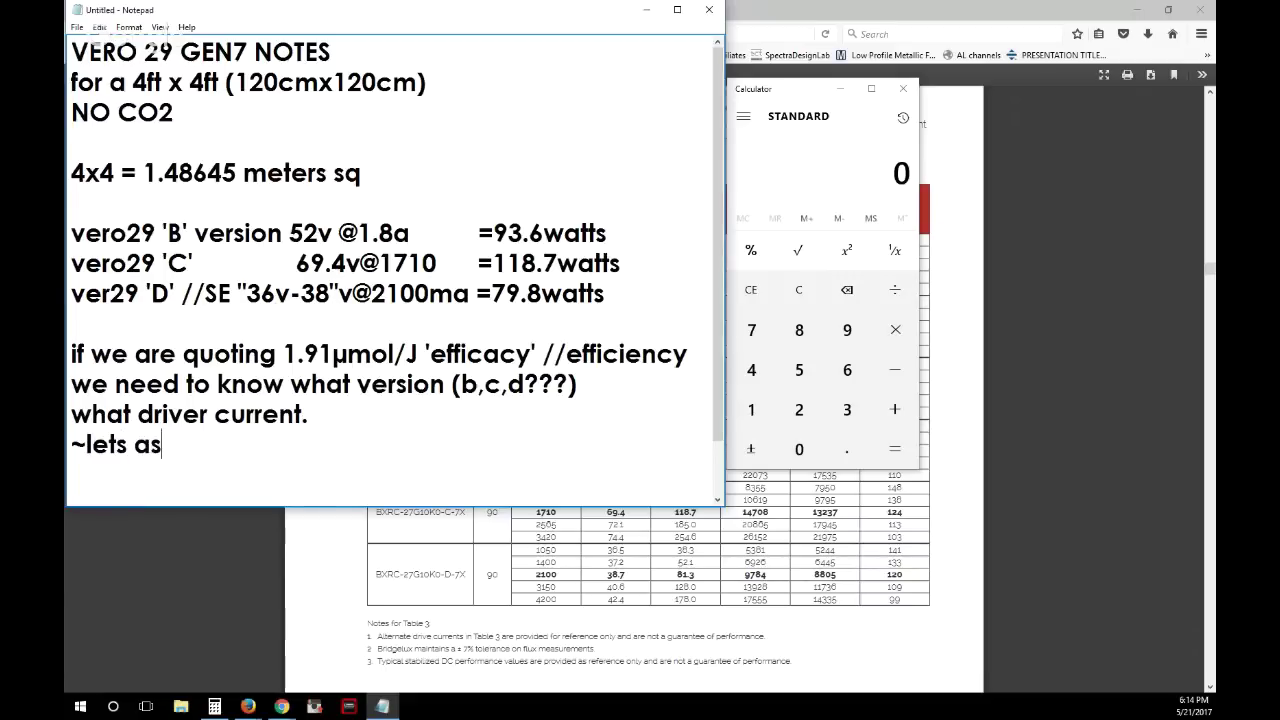
type("sume ")
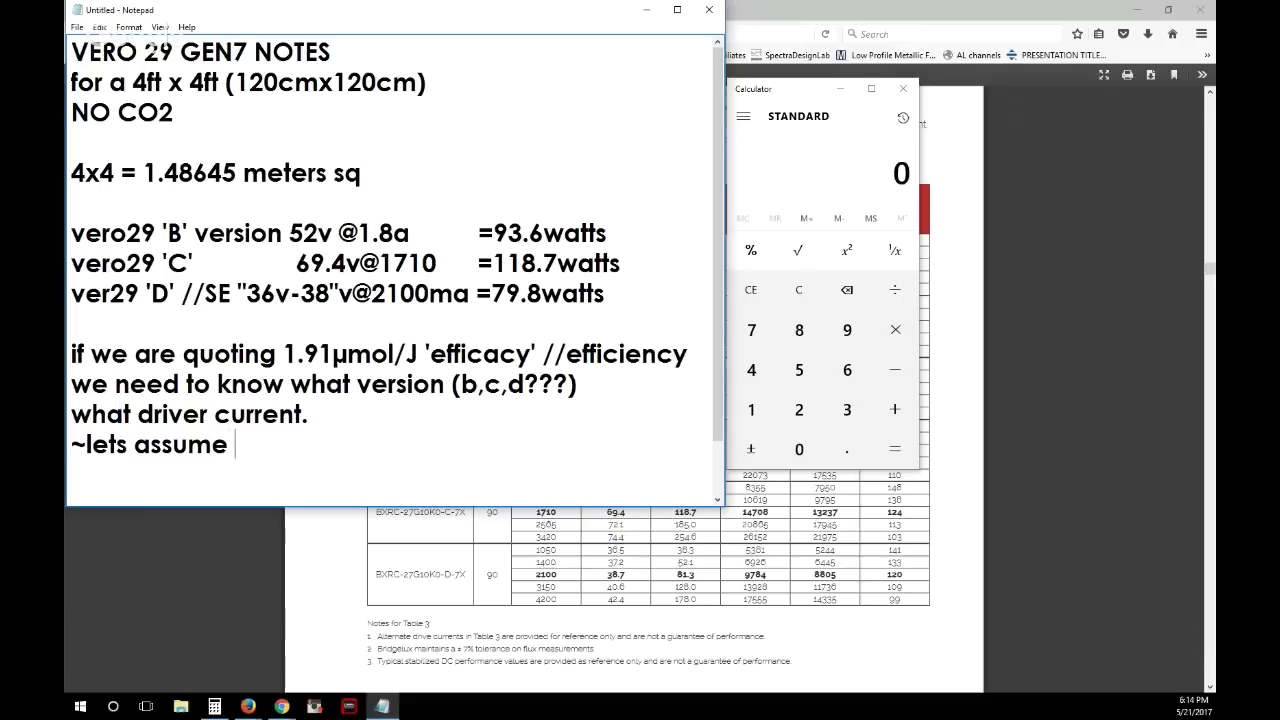
type("B version")
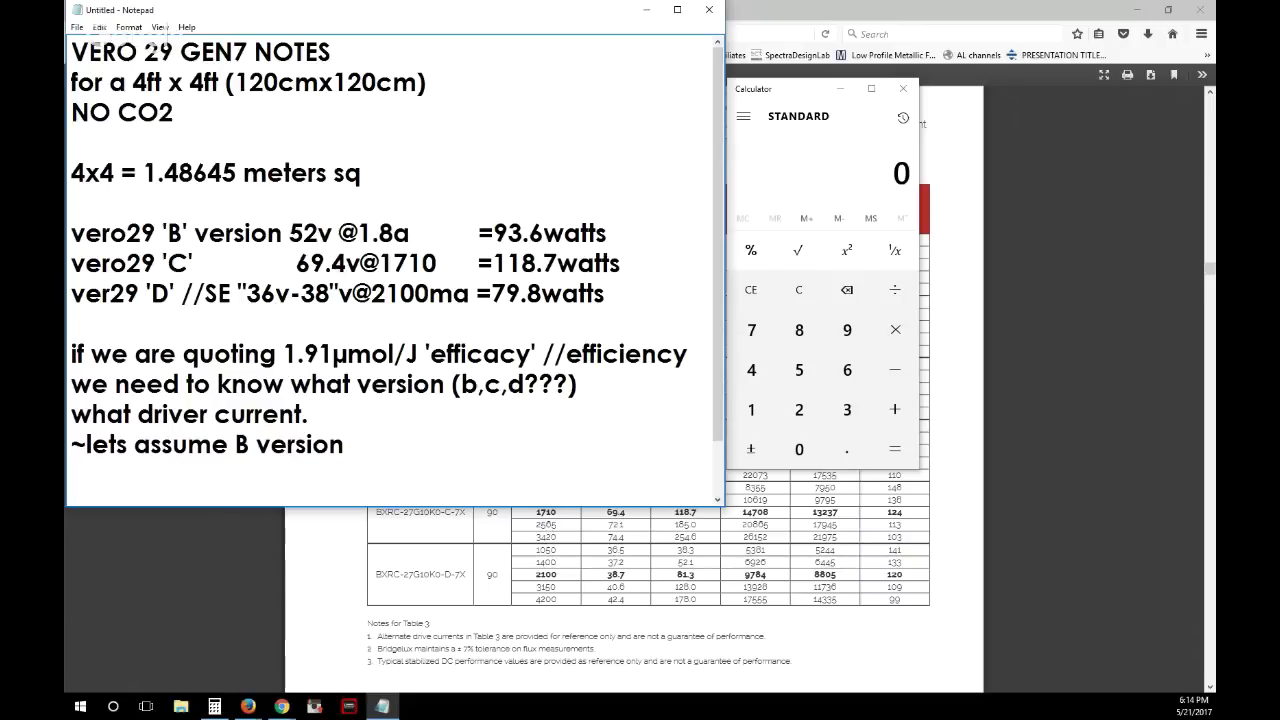
type("\"52v\"")
key("Return")
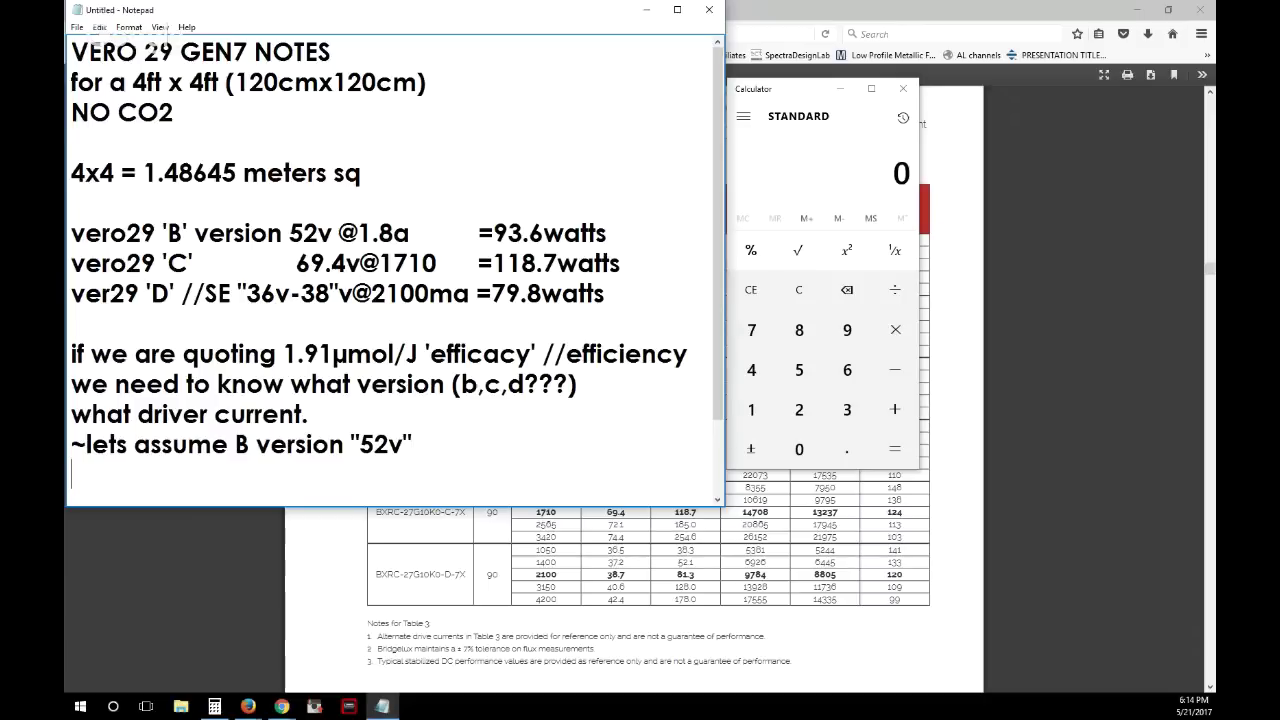
scroll(293, 297, "down", 1)
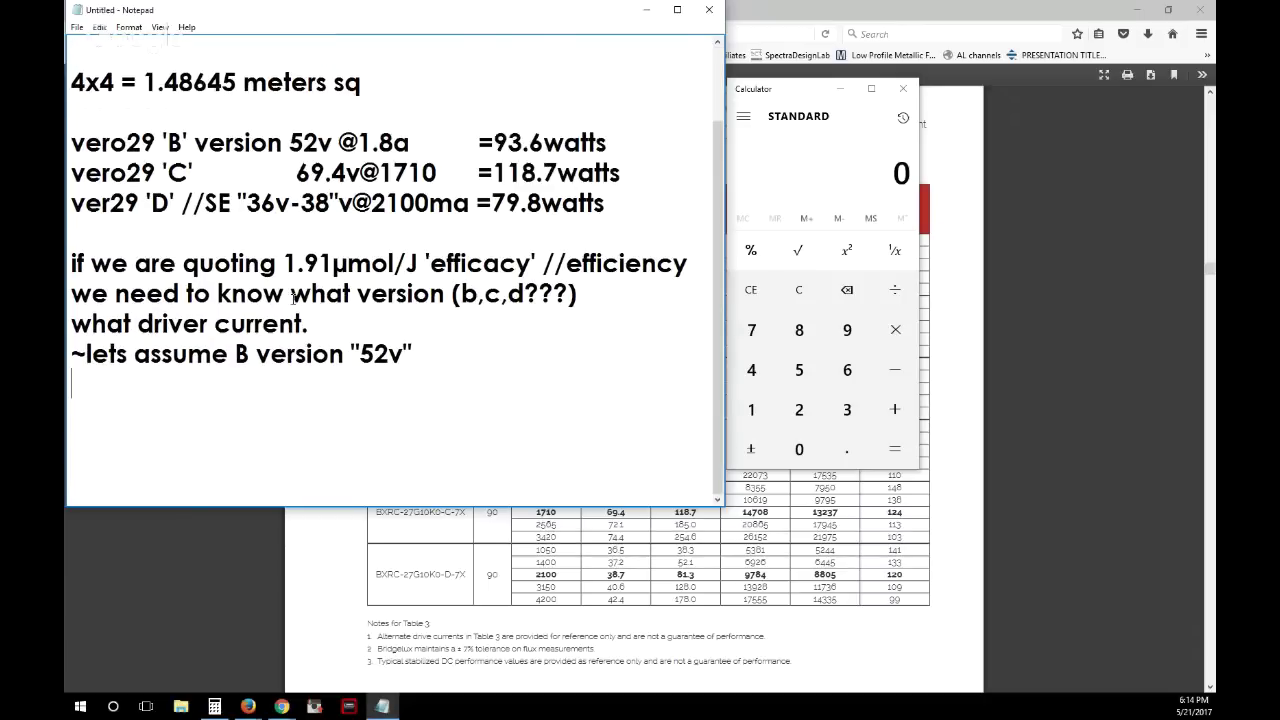
Switch to the Vero 29 data sheet in Firefox and examine the 80 CRI 'B' version's entries in Table 3.
left_click(808, 15)
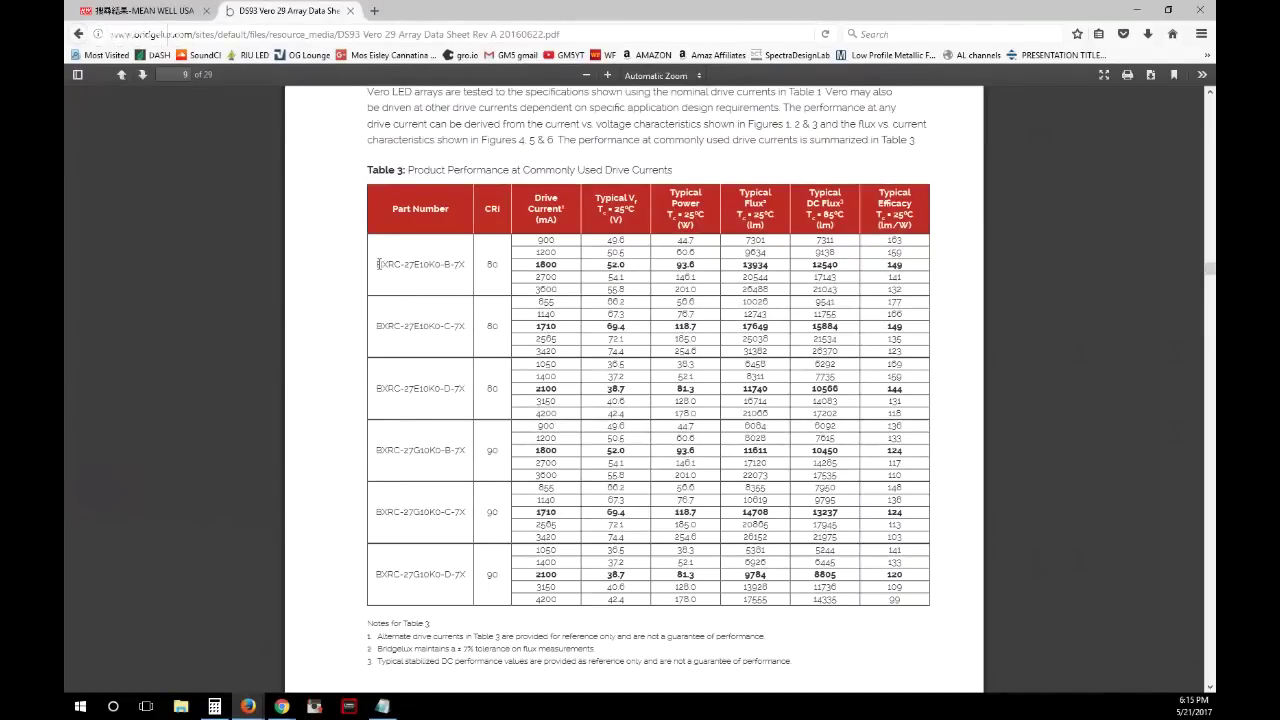
left_click_drag(372, 268, 603, 253)
left_click(601, 250)
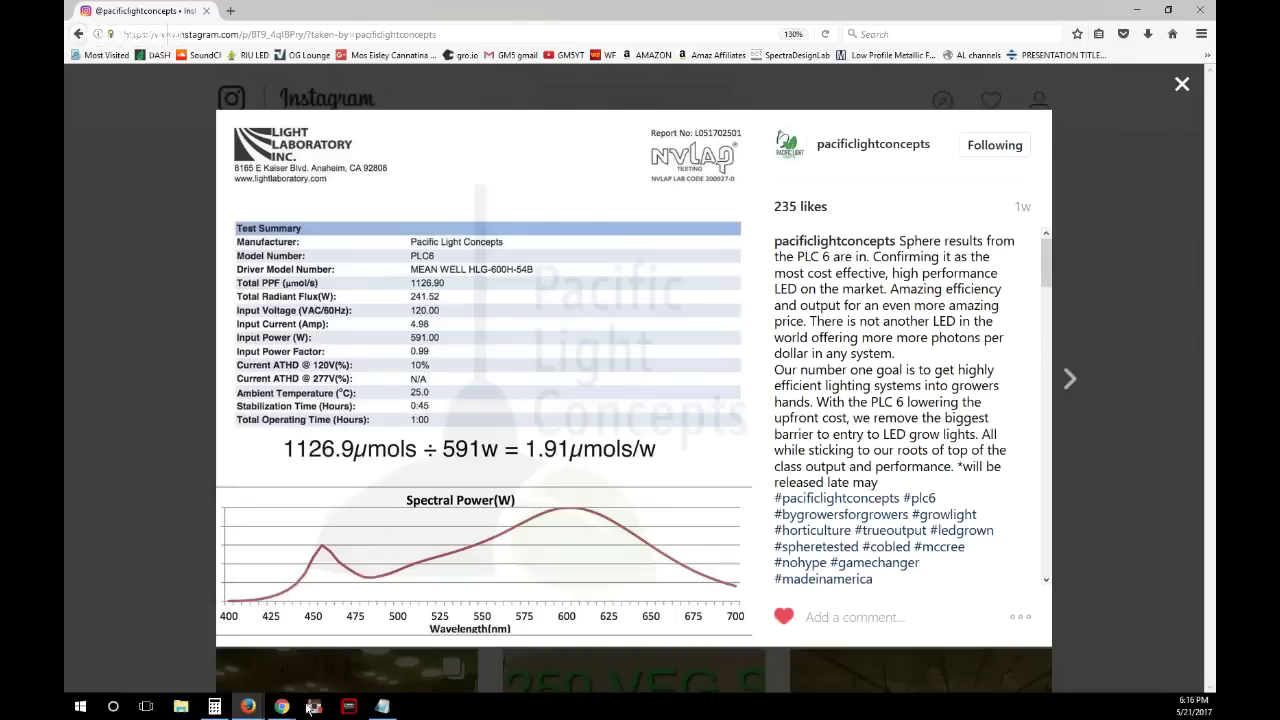
Return to the notes in Notepad and append "CONF" after the wattage on the vero29 'B' line.
left_click(388, 708)
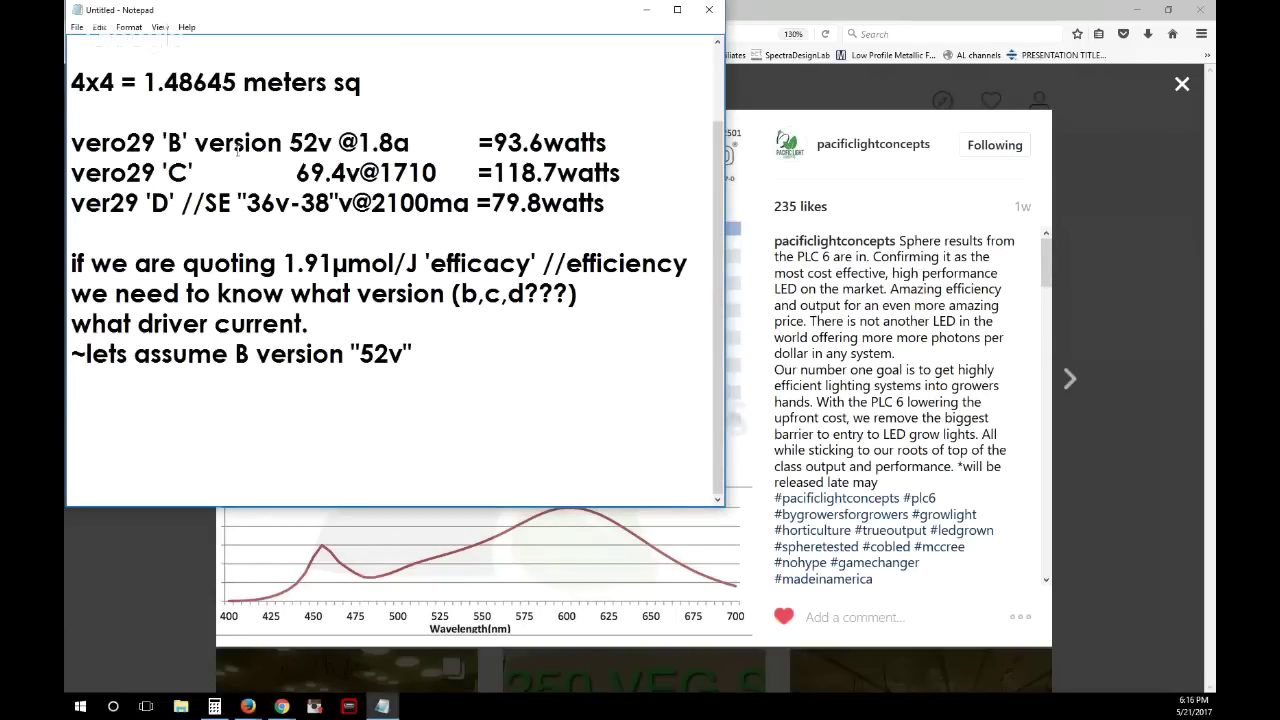
left_click(638, 143)
type("CONF")
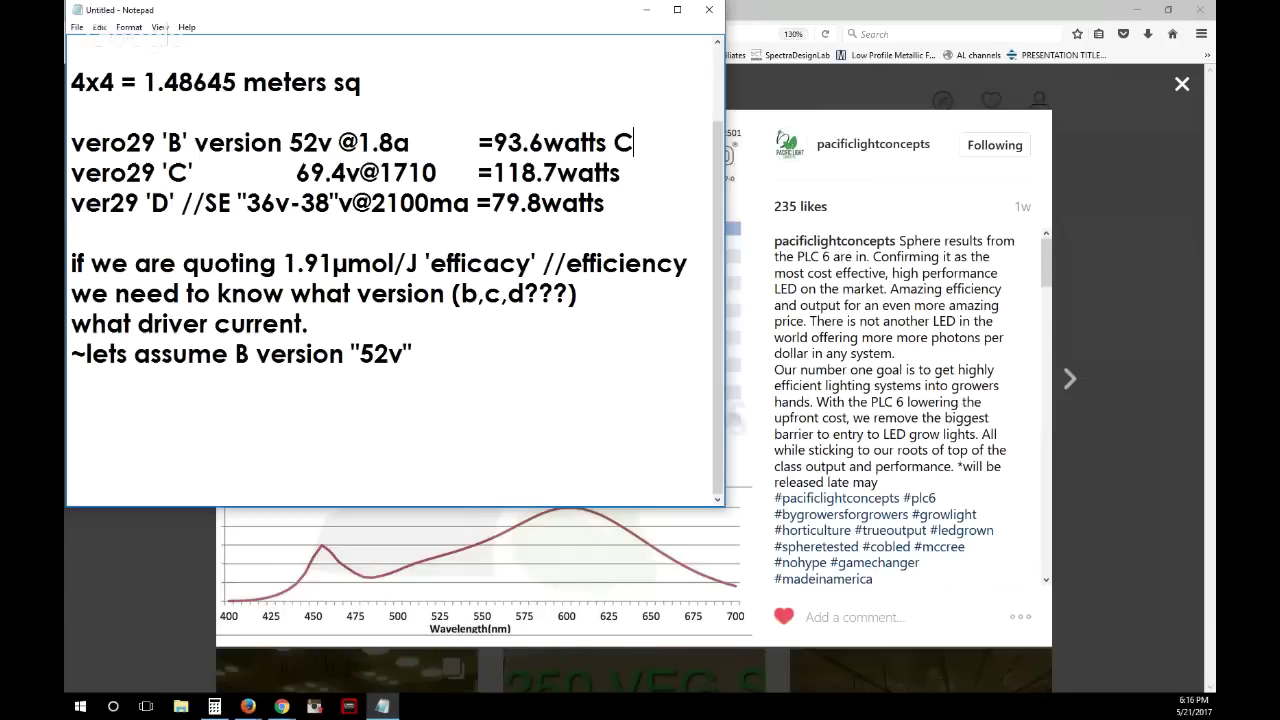
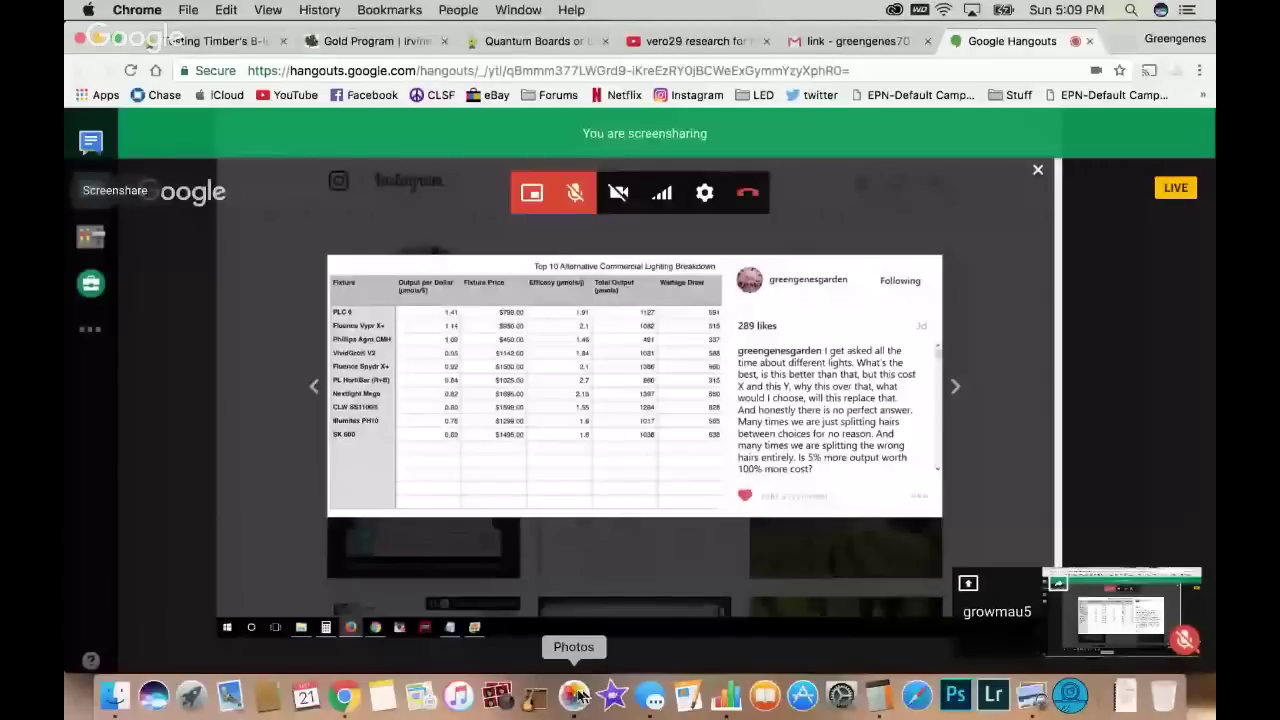
Switch to the "top 10" spreadsheet in Numbers and review the commercial lighting breakdown table and Table 1-1 below it.
left_click(726, 698)
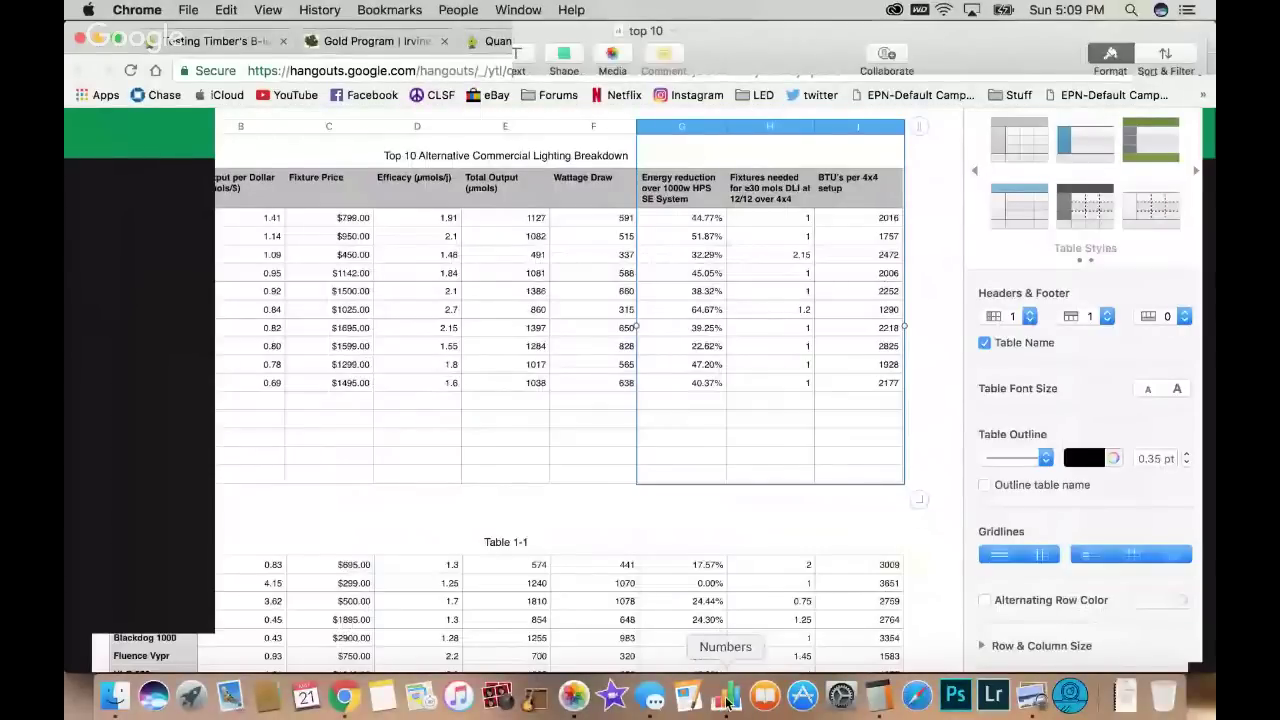
scroll(503, 468, "down", 5)
scroll(503, 468, "up", 3)
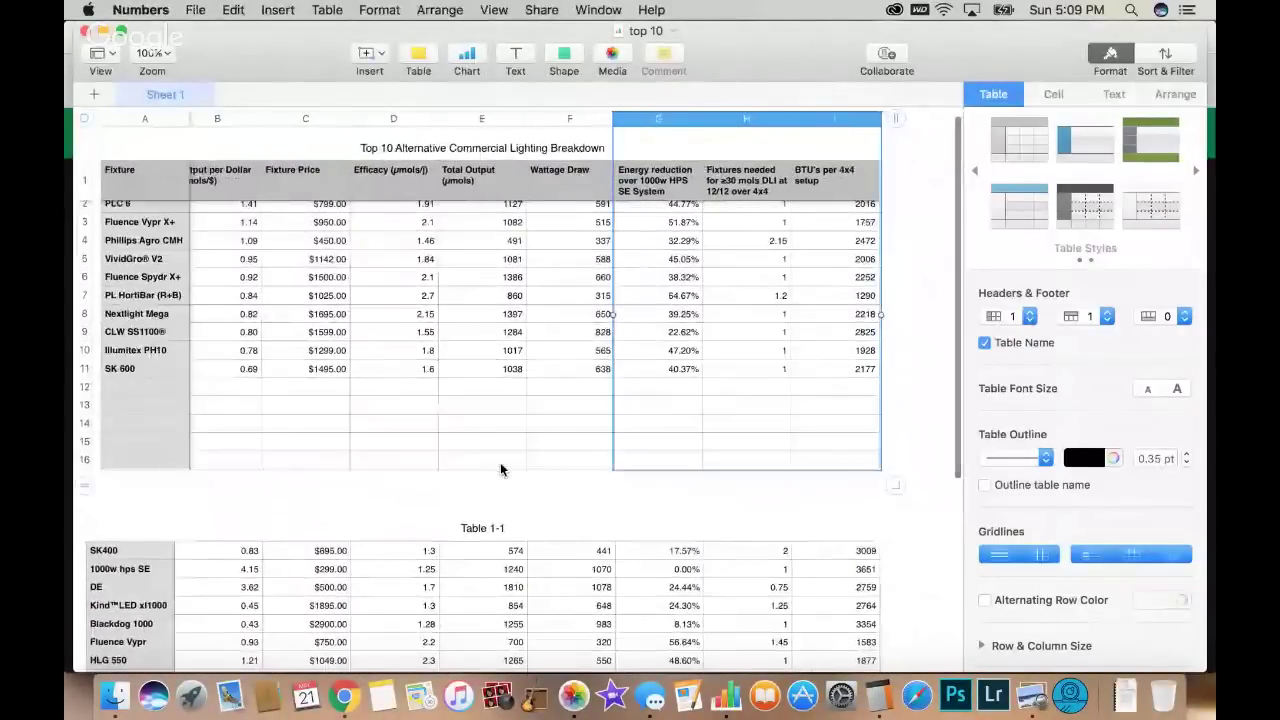
scroll(503, 468, "down", 2)
scroll(501, 469, "down", 2)
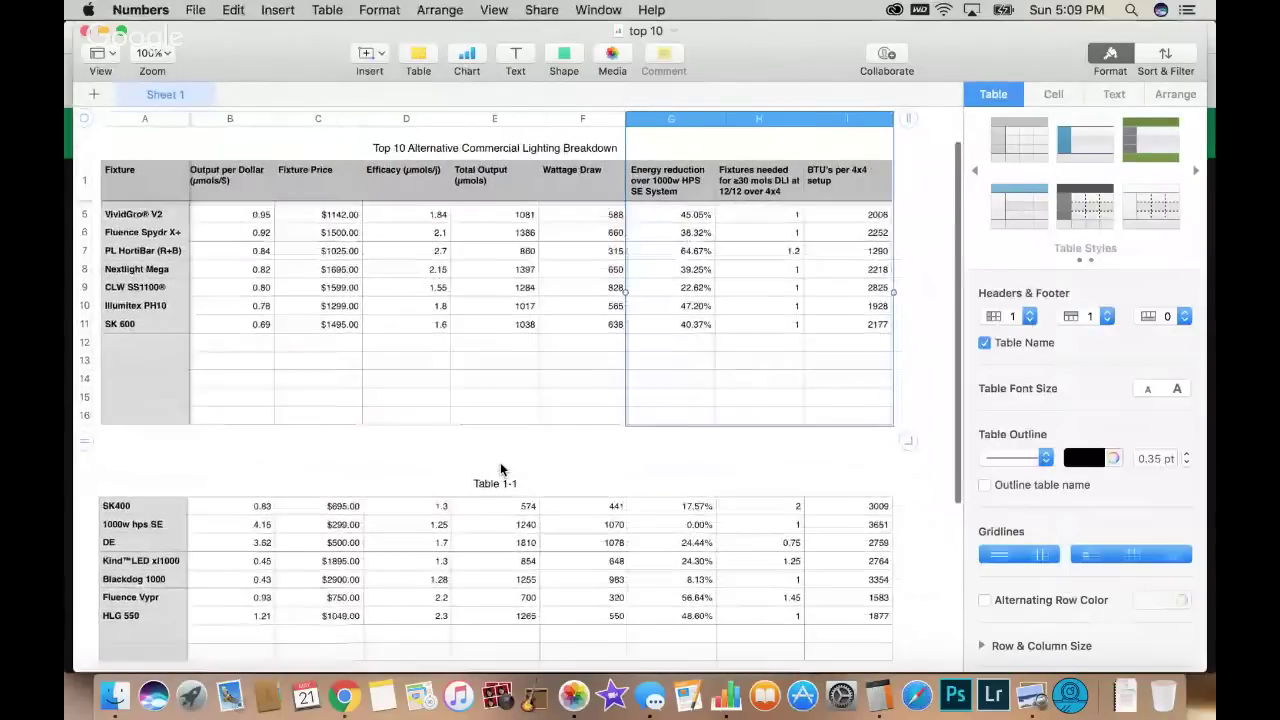
scroll(501, 469, "down", 2)
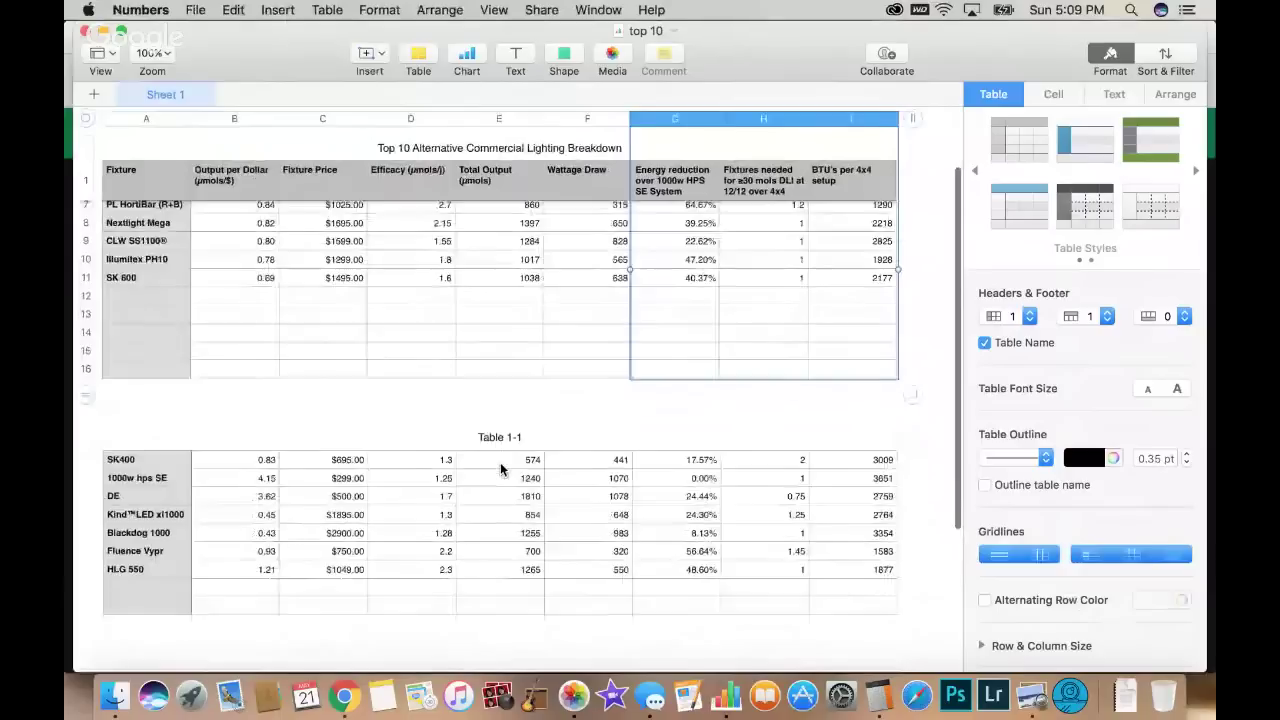
scroll(501, 469, "up", 5)
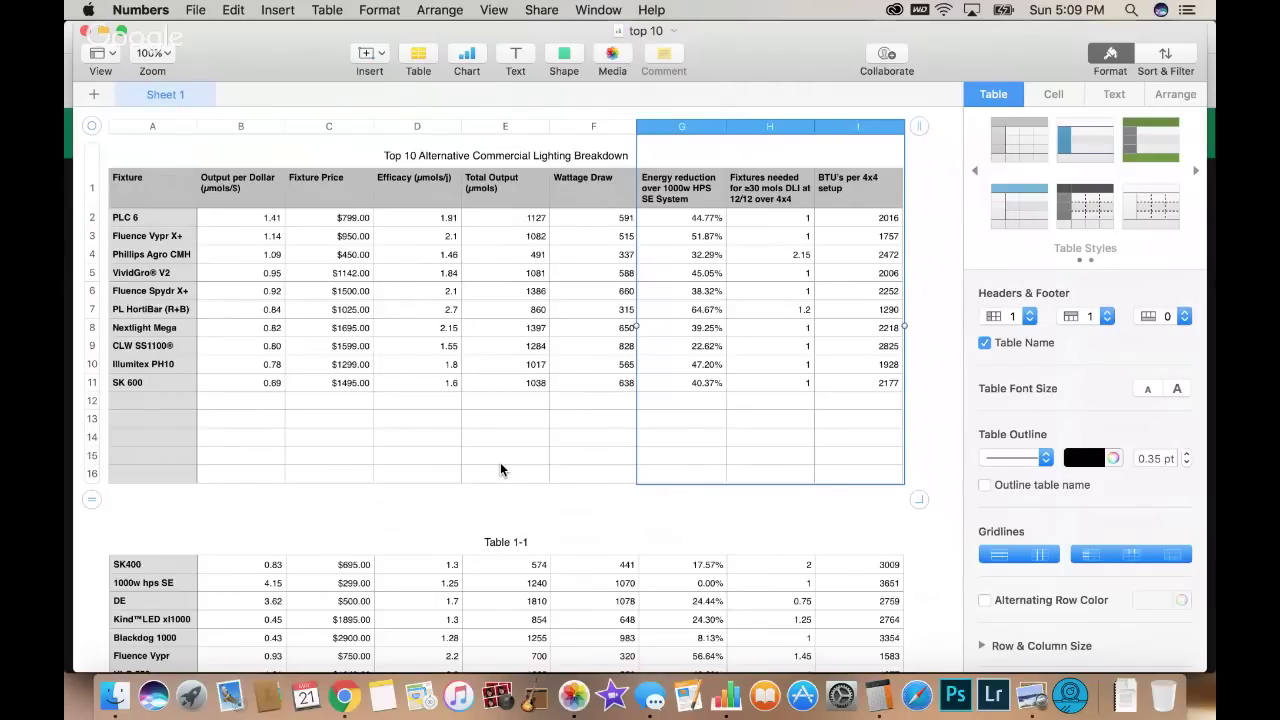
Hide the formatting sidebar of the "top 10" spreadsheet and enlarge the sheet to 130% with all breakdown table columns in view.
key("ctrl+Up")
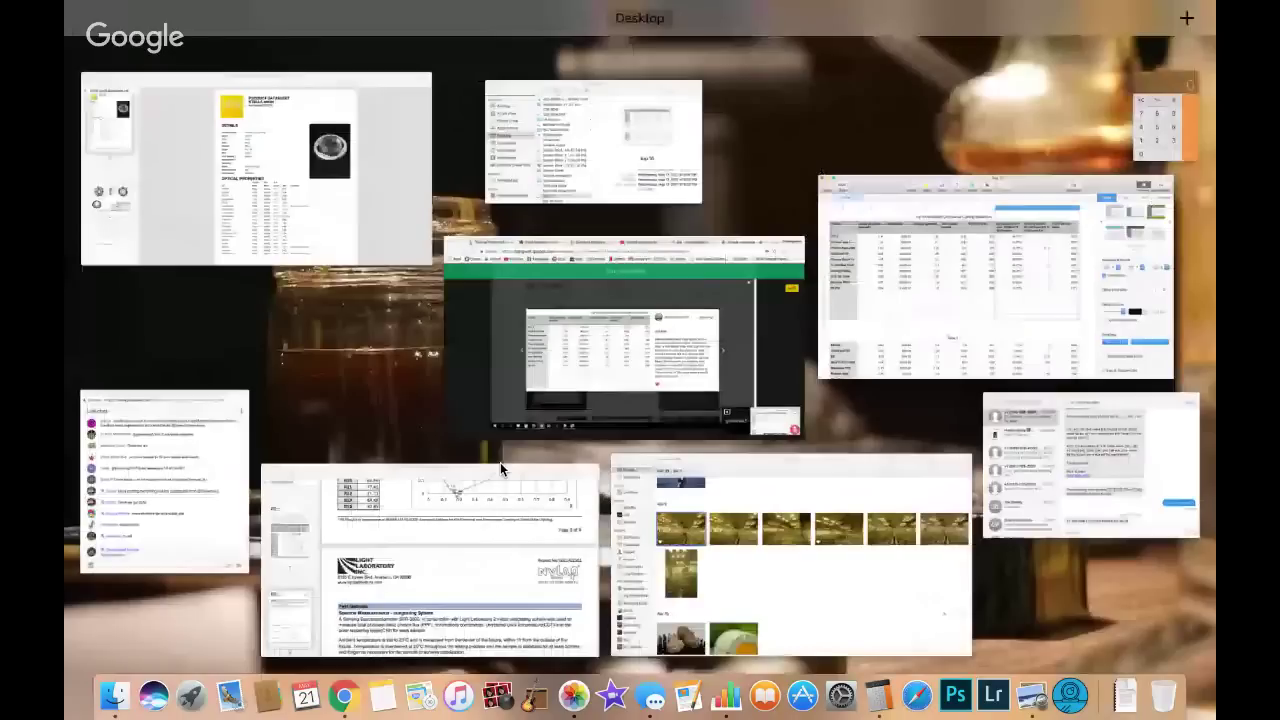
left_click(944, 294)
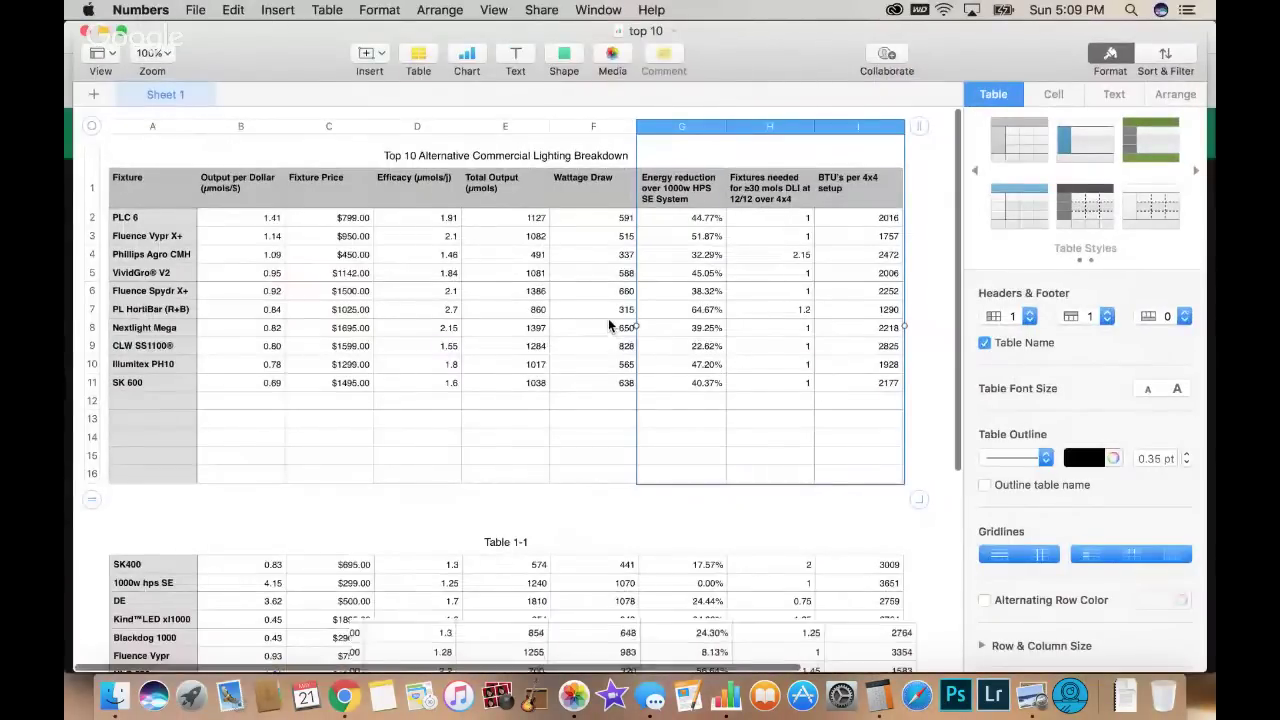
scroll(612, 335, "up", 5)
scroll(609, 325, "down", 3)
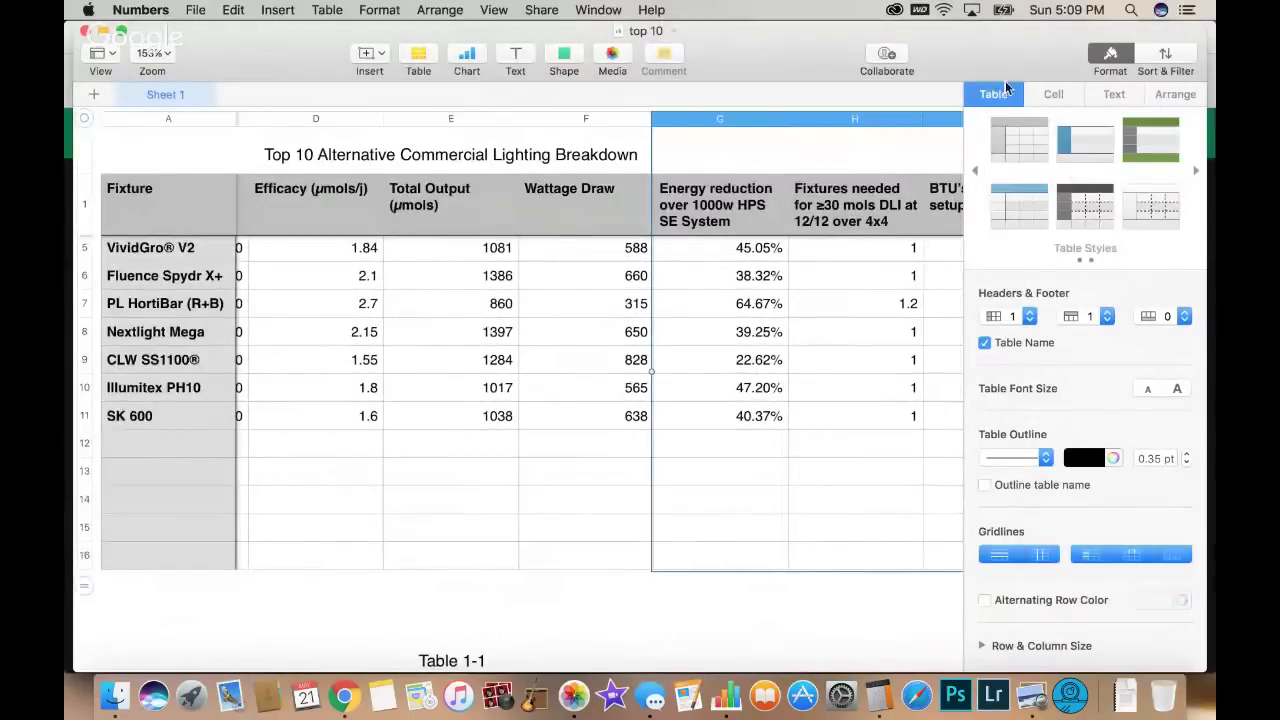
left_click(1112, 55)
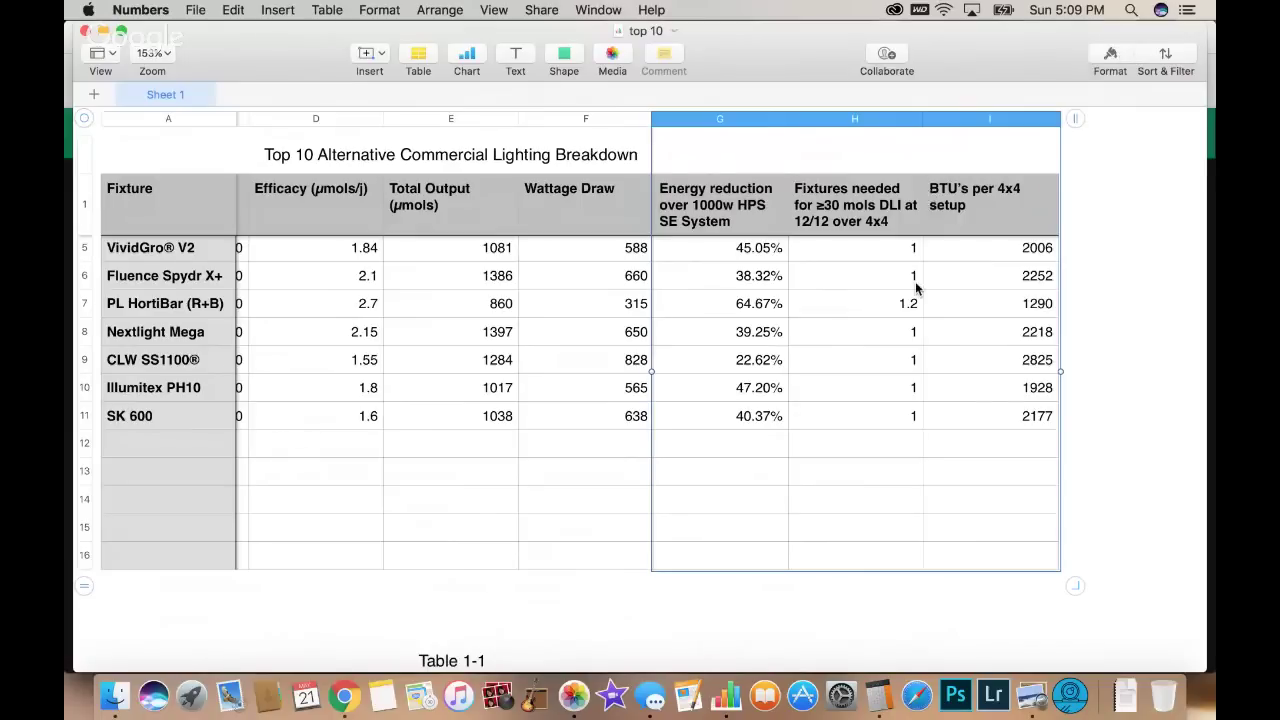
scroll(915, 286, "left", 2)
scroll(915, 286, "down", 1)
scroll(915, 288, "down", 5)
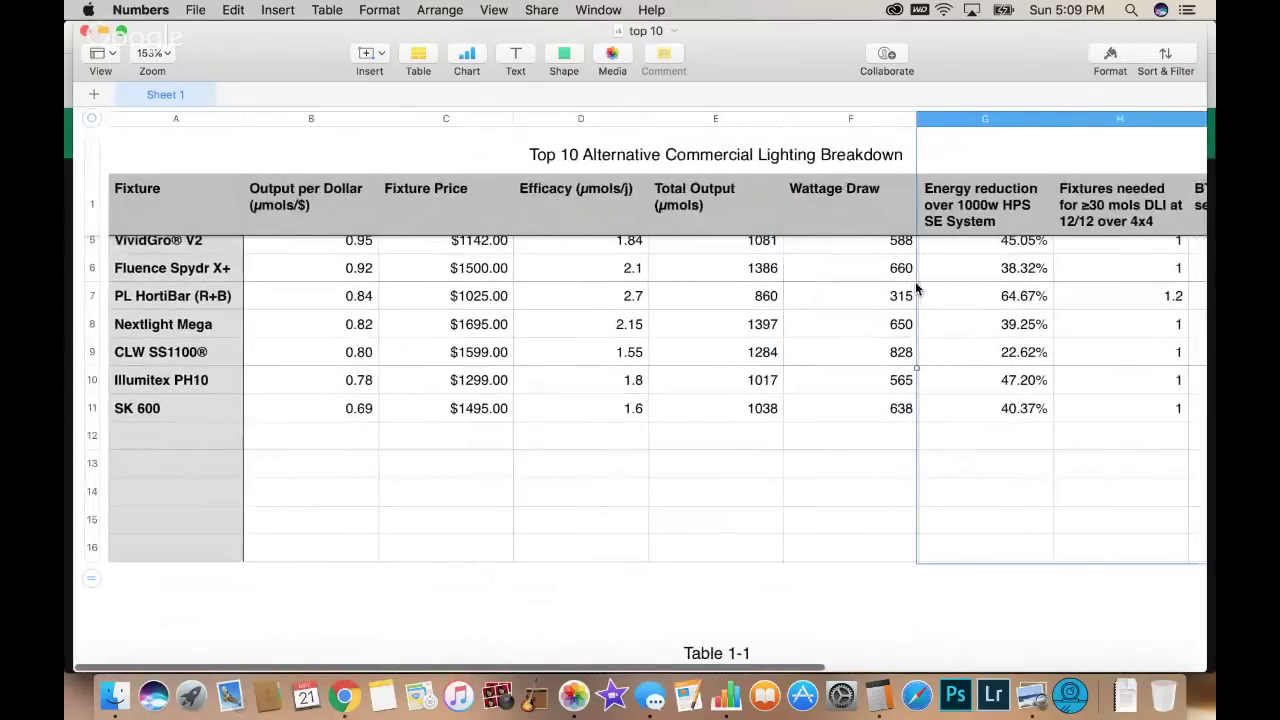
scroll(915, 290, "up", 4)
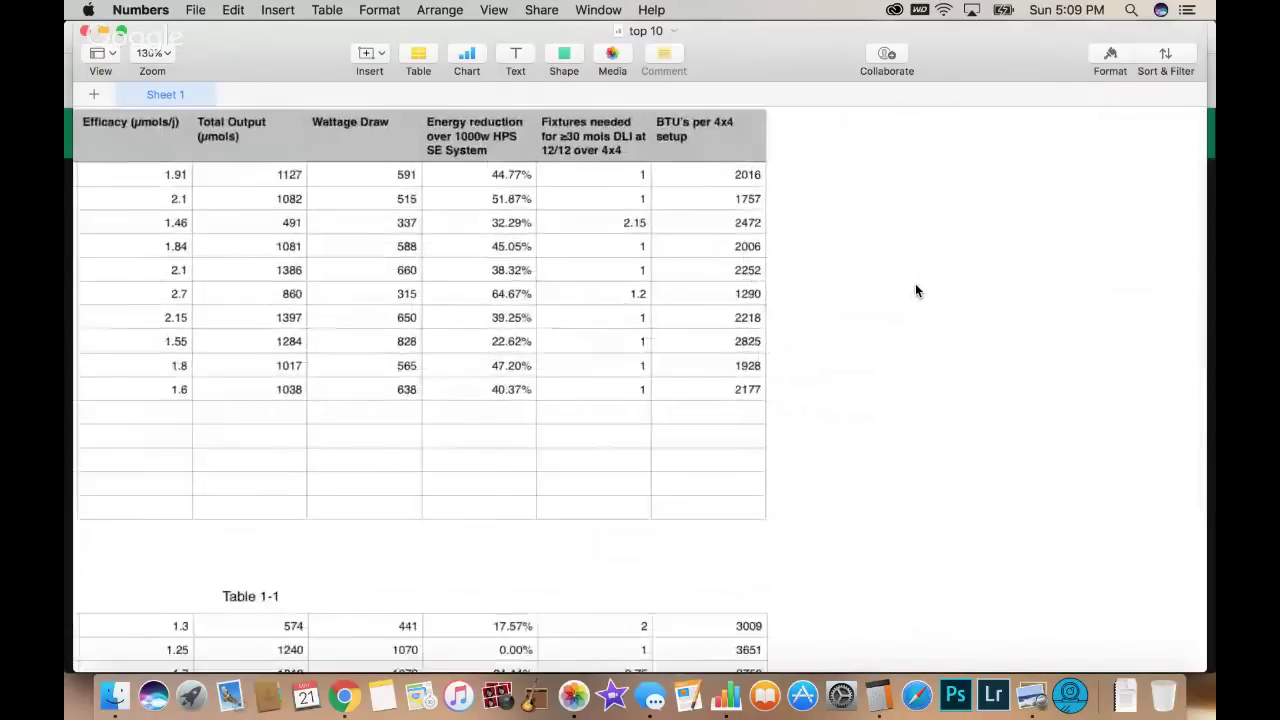
scroll(915, 290, "left", 5)
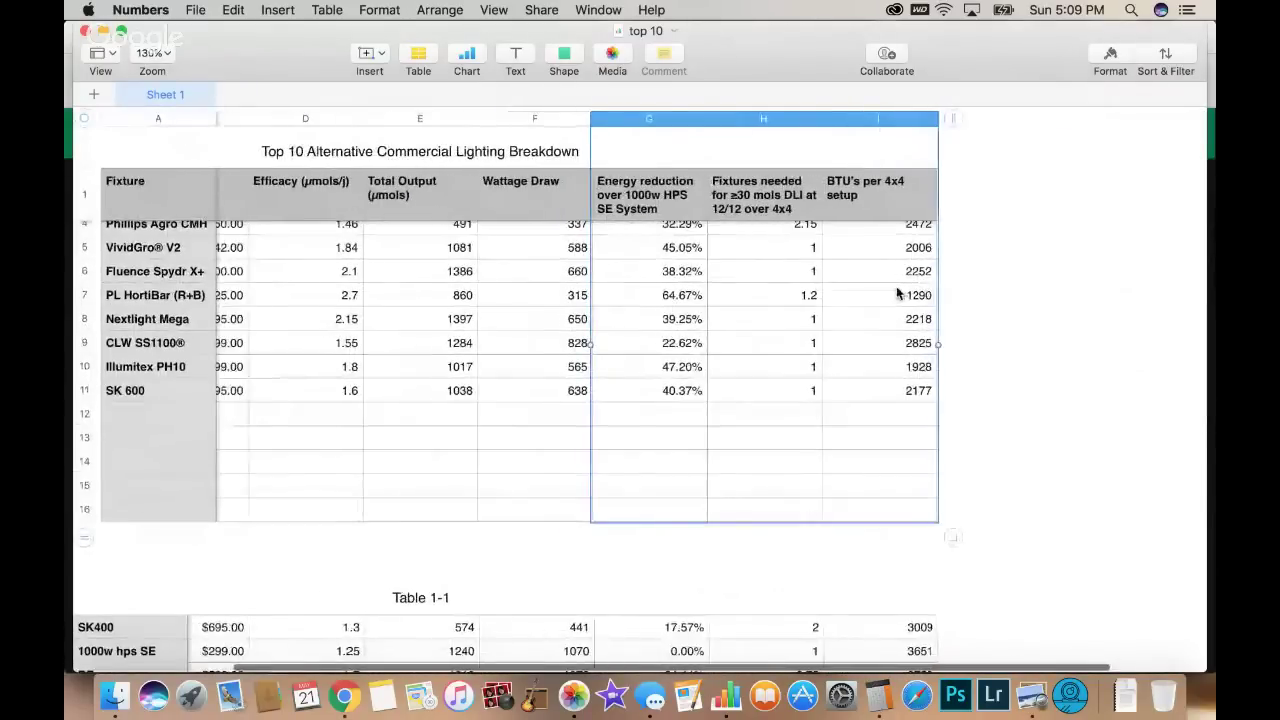
scroll(897, 292, "left", 2)
scroll(897, 292, "up", 3)
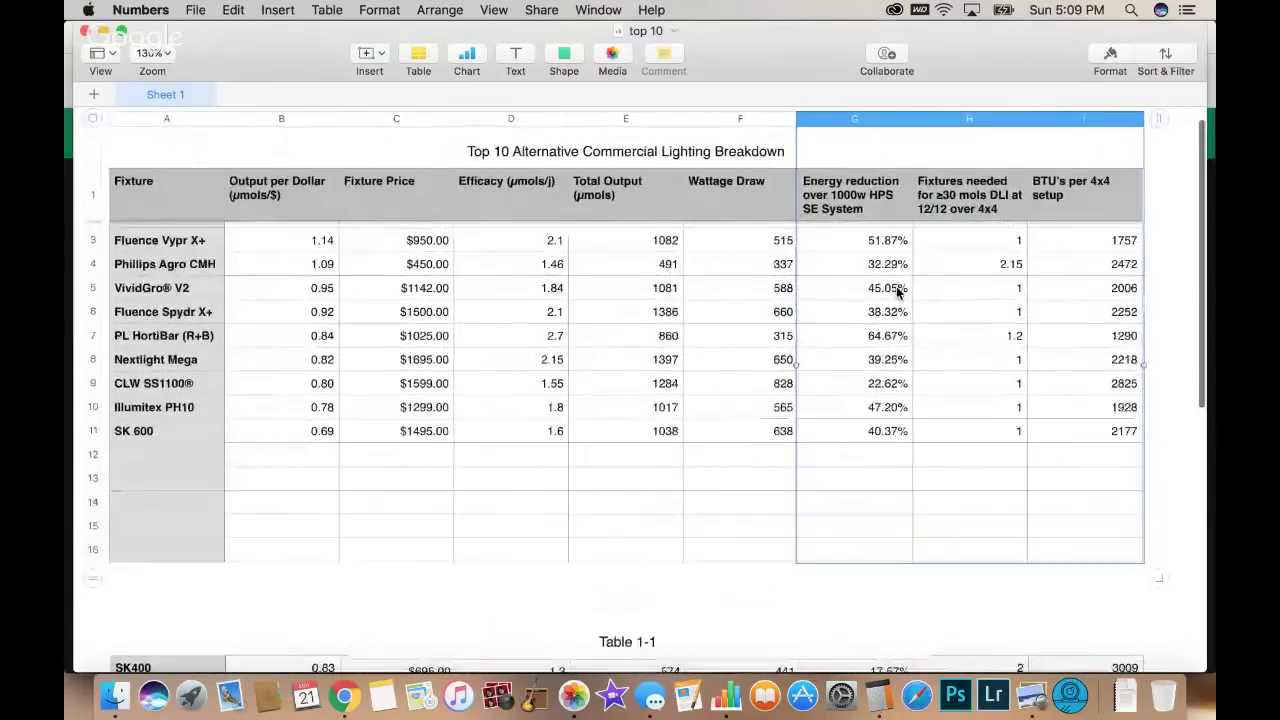
scroll(895, 290, "up", 1)
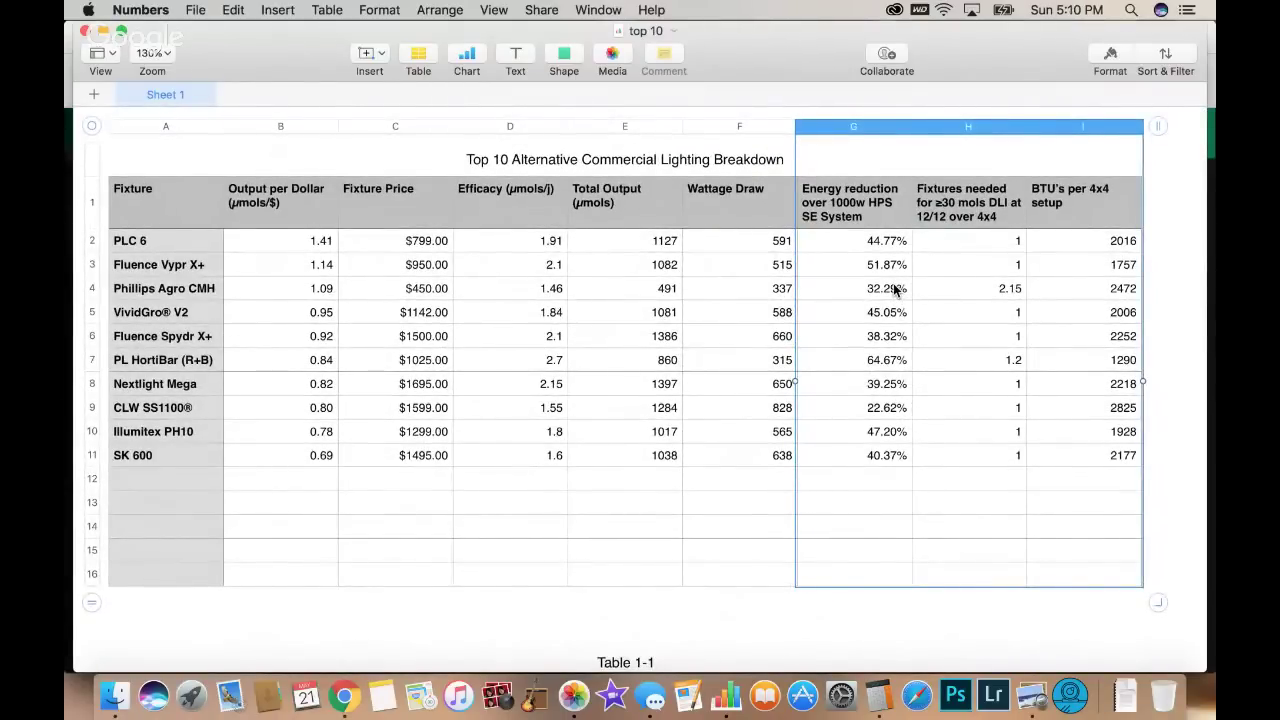
Highlight the Wattage Draw column and the Fixture column, check the Google Hangouts window in Chrome, and return to the spreadsheet.
left_click(718, 126)
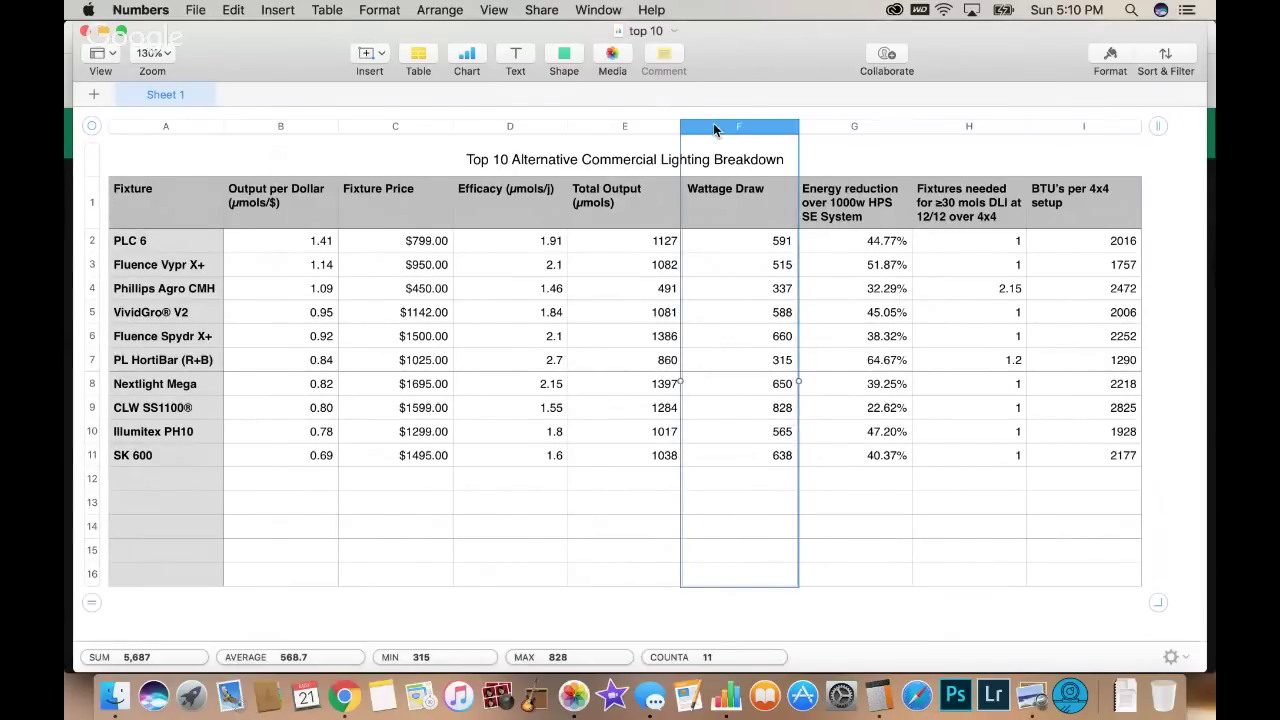
left_click(196, 126)
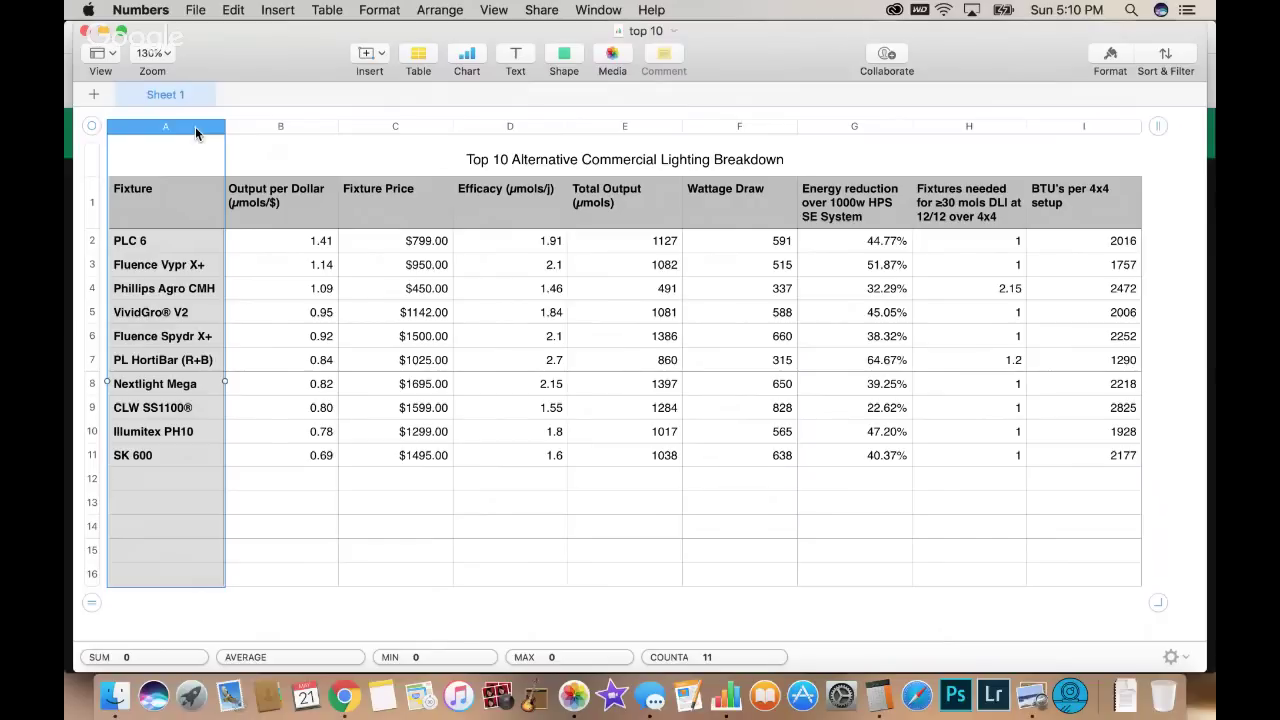
key("ctrl+Up")
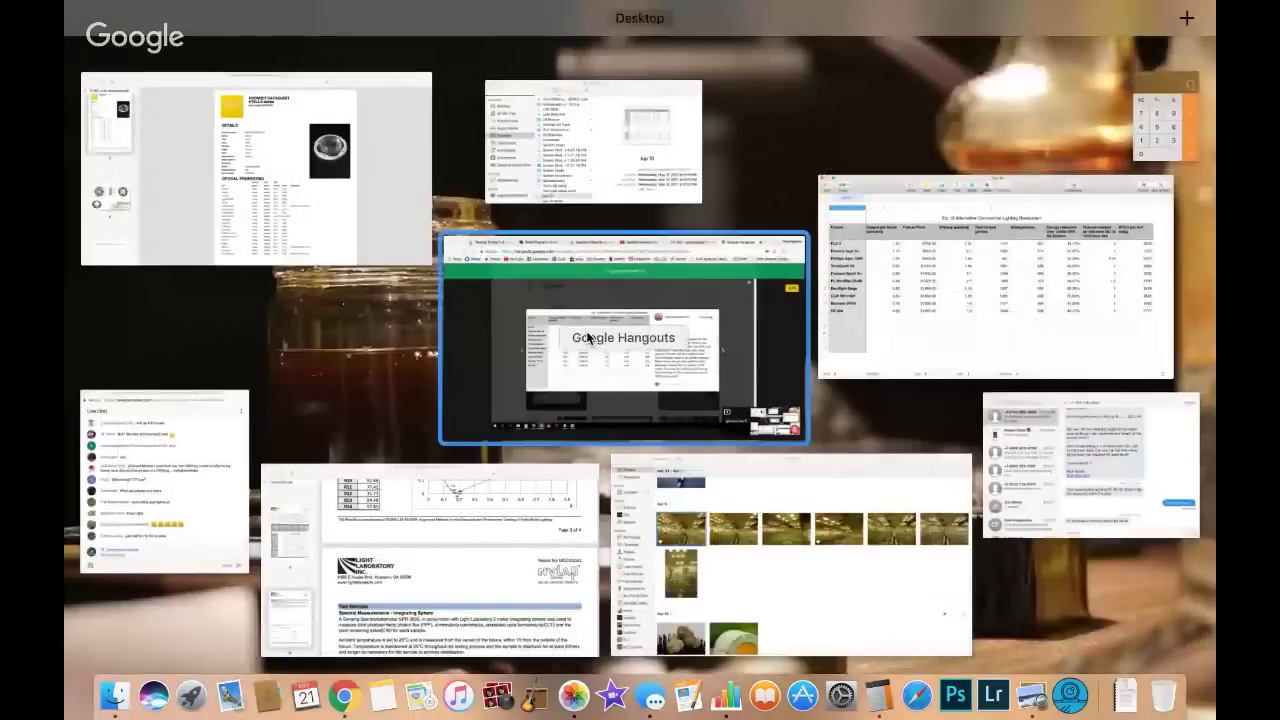
left_click(590, 339)
mouse_move(585, 181)
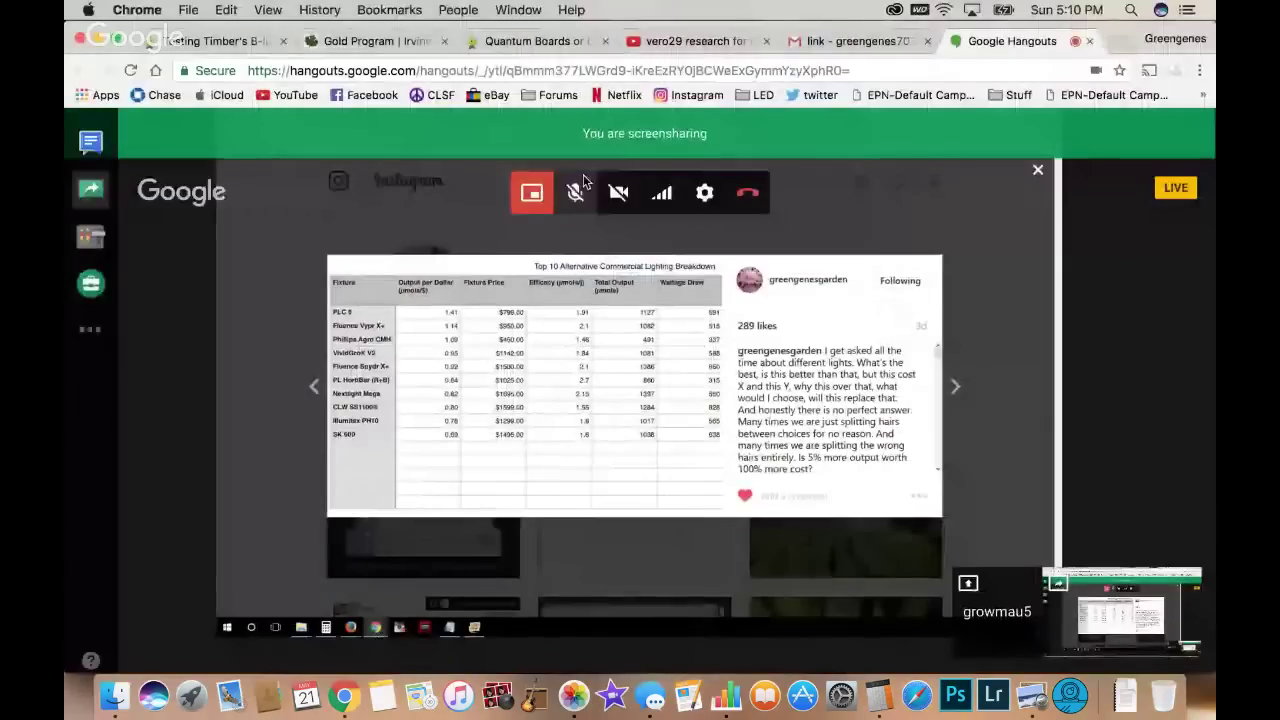
key("ctrl+Up")
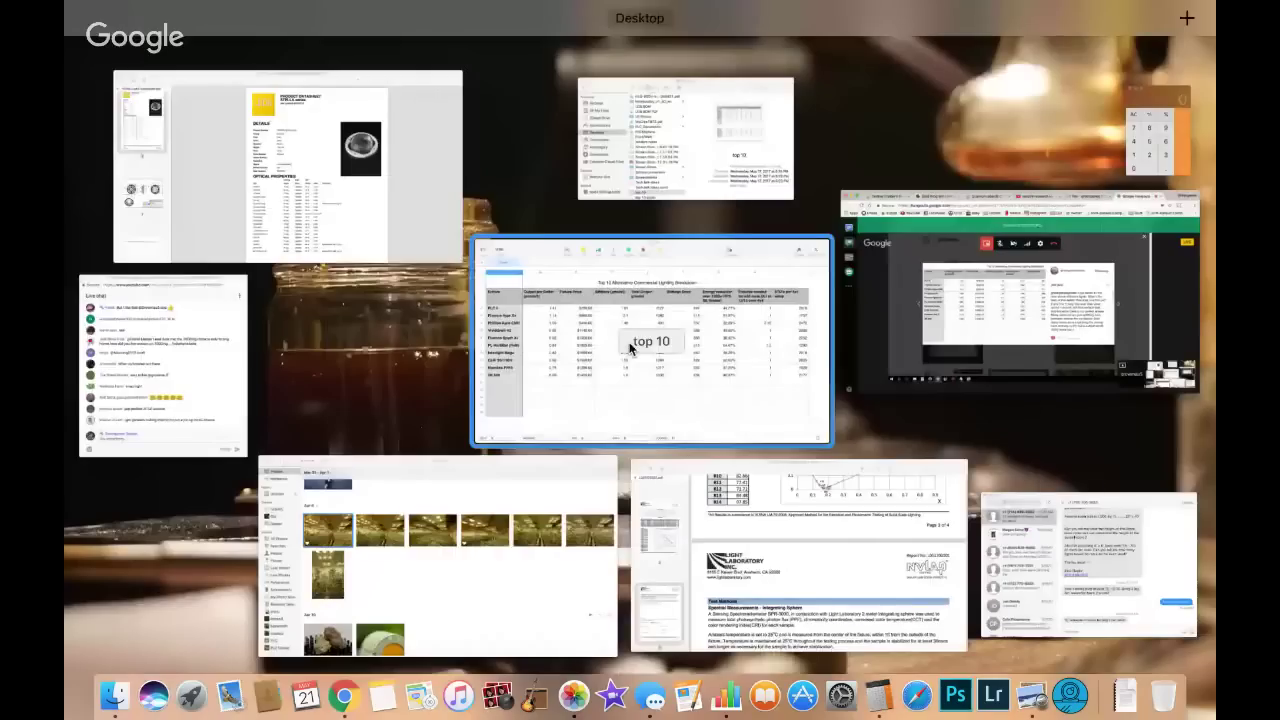
left_click(630, 346)
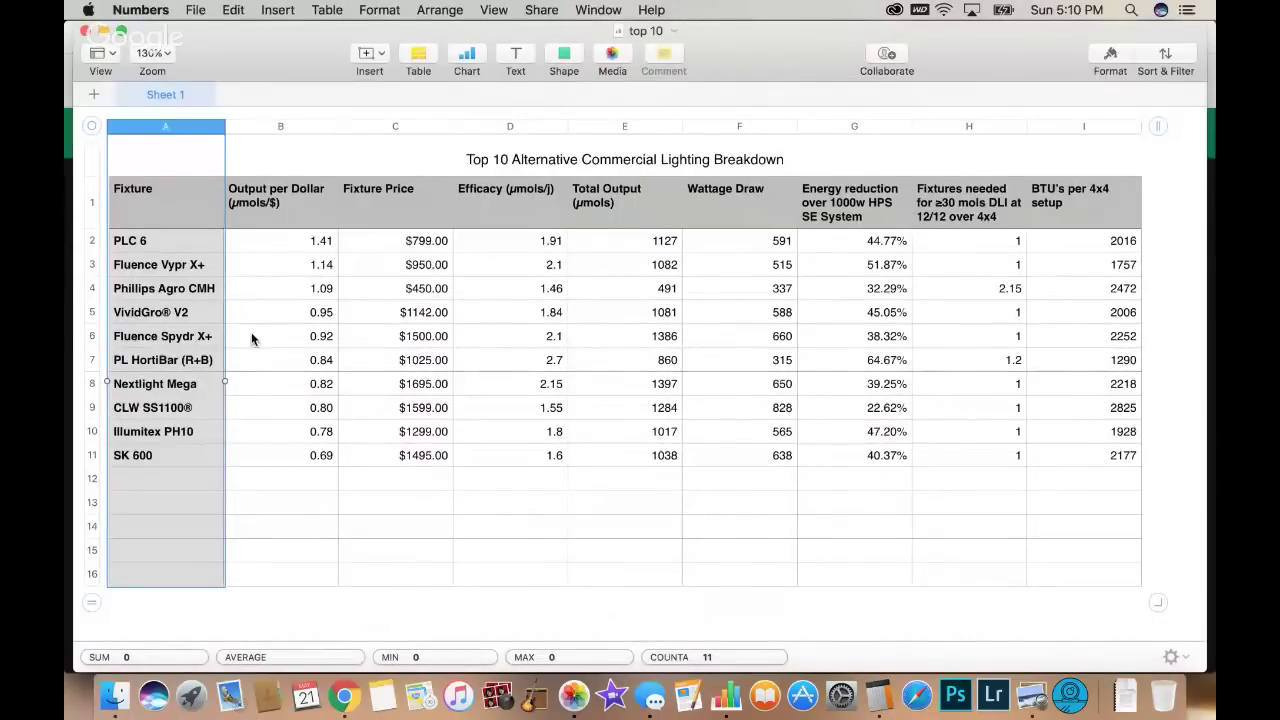
Review the additional fixtures in Table 1-1 and return to the Top 10 Alternative Commercial Lighting Breakdown table.
scroll(251, 340, "down", 3)
scroll(251, 335, "down", 3)
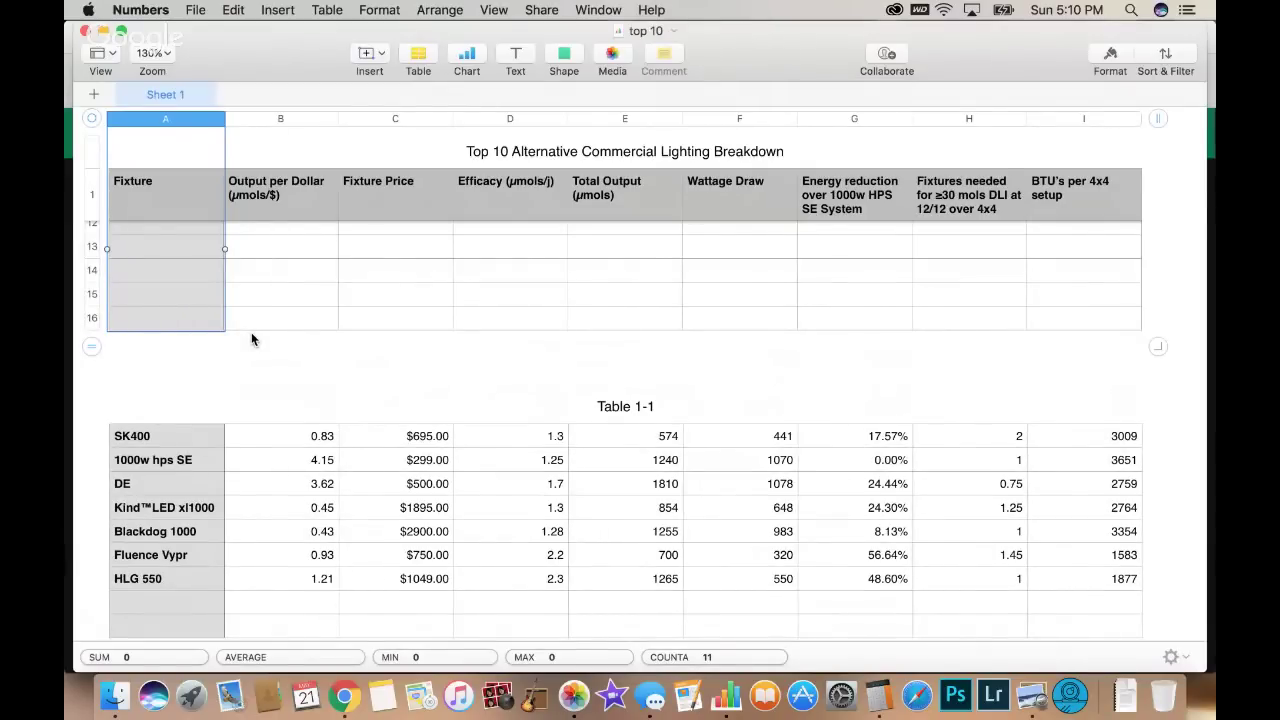
scroll(251, 340, "up", 5)
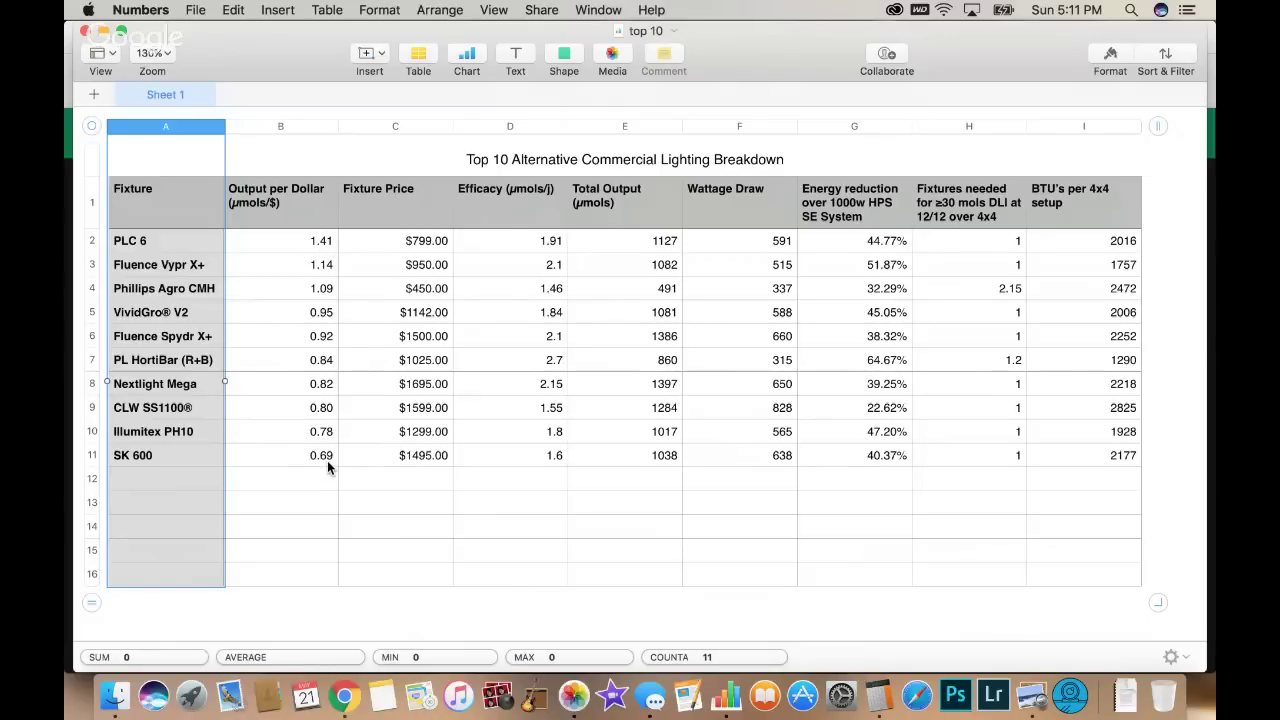
scroll(327, 467, "up", 1)
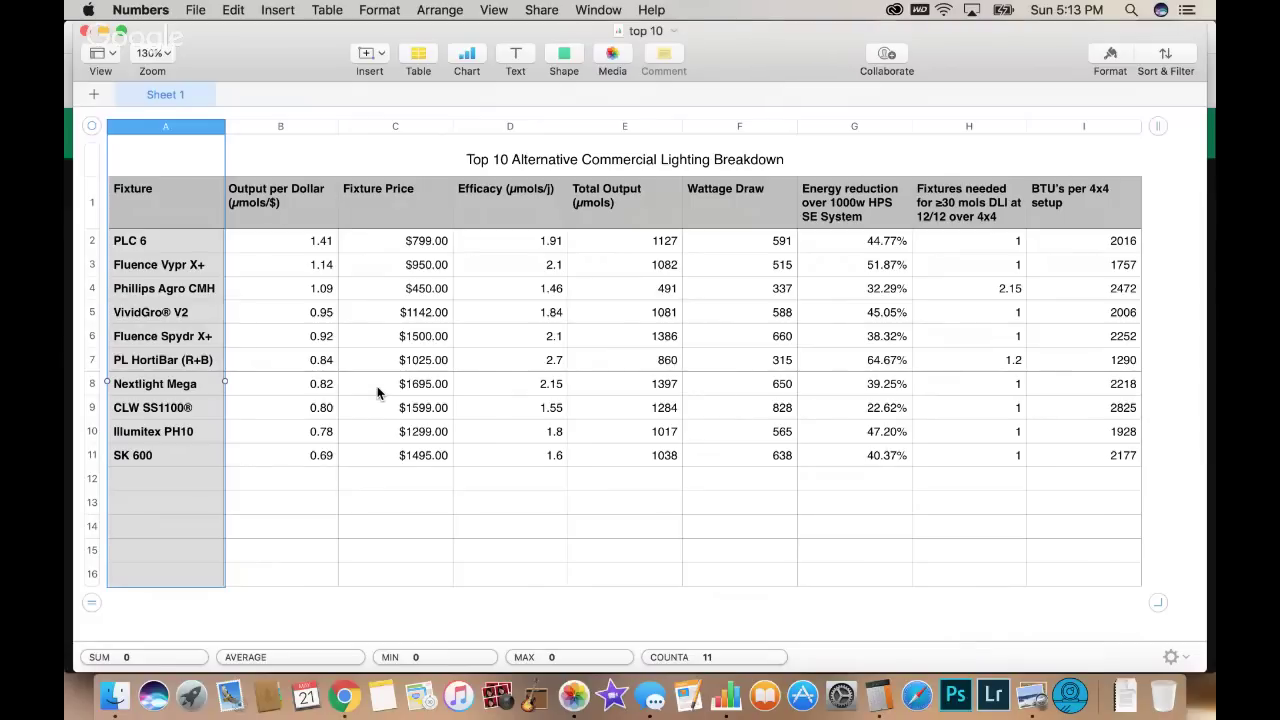
Set the Nextlight Mega's fixture price to $1500.
left_click(405, 389)
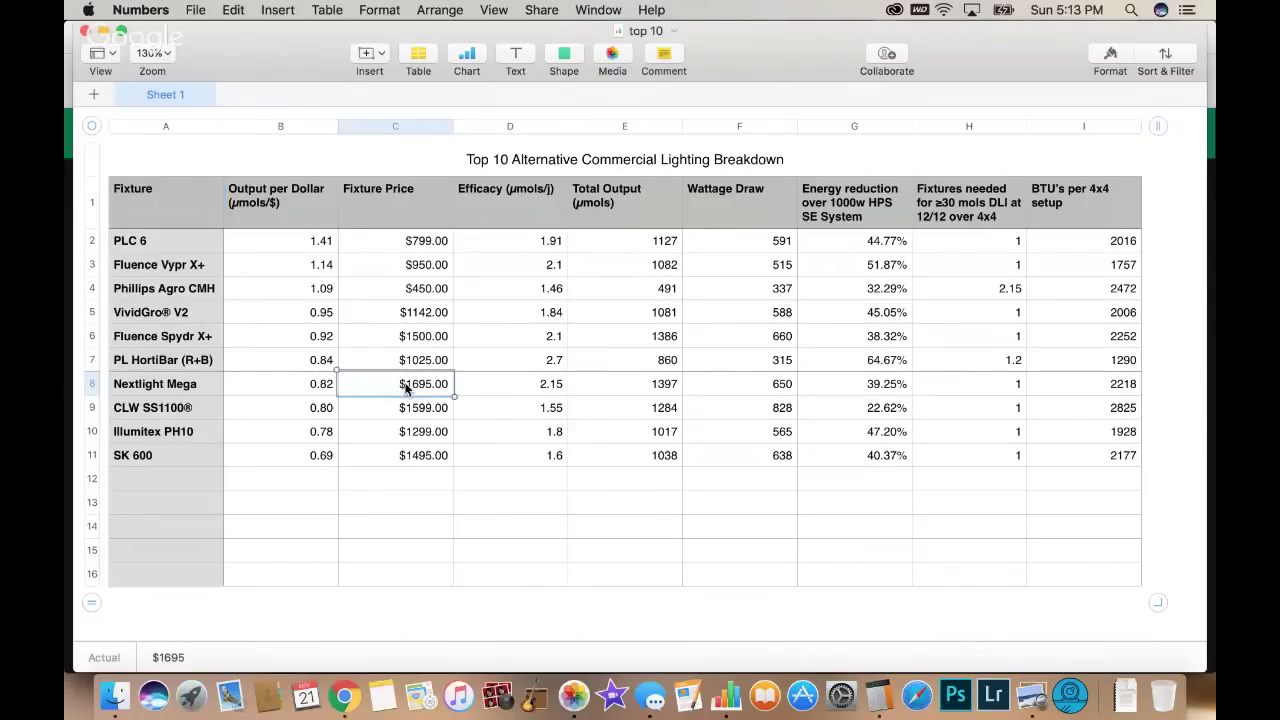
double_click(420, 386)
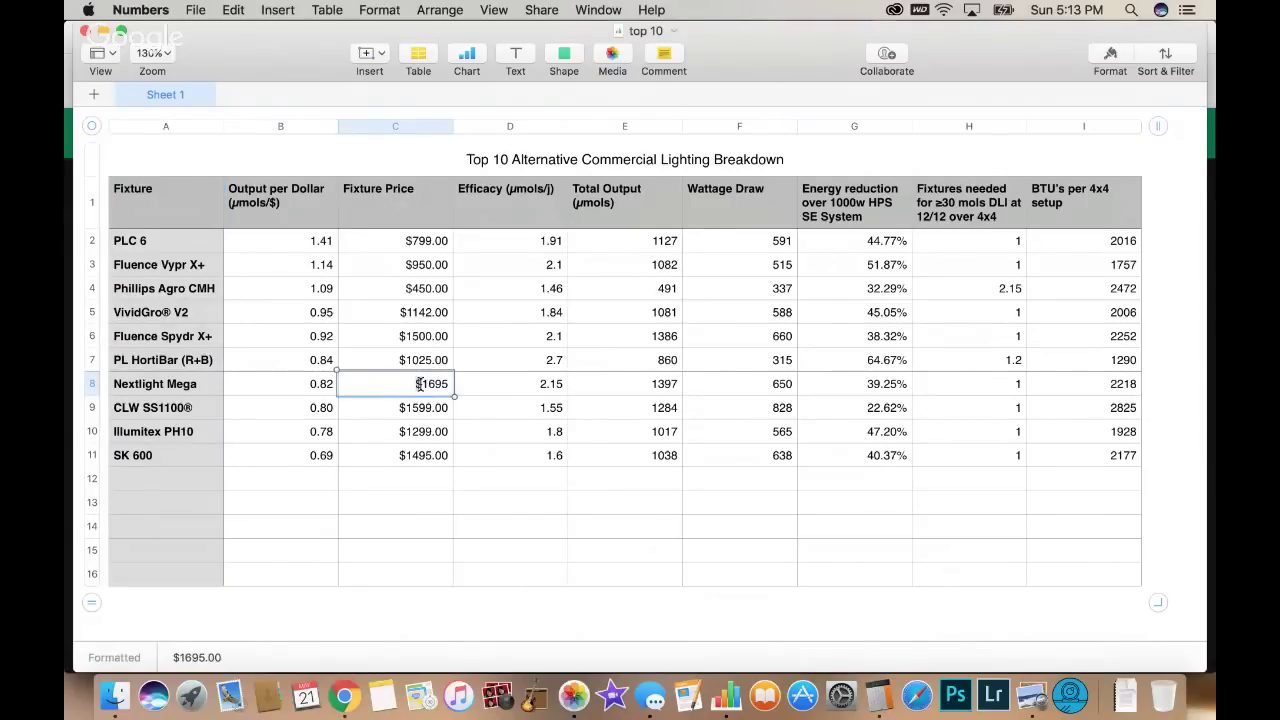
left_click_drag(421, 386, 445, 384)
type("1500")
key("Return")
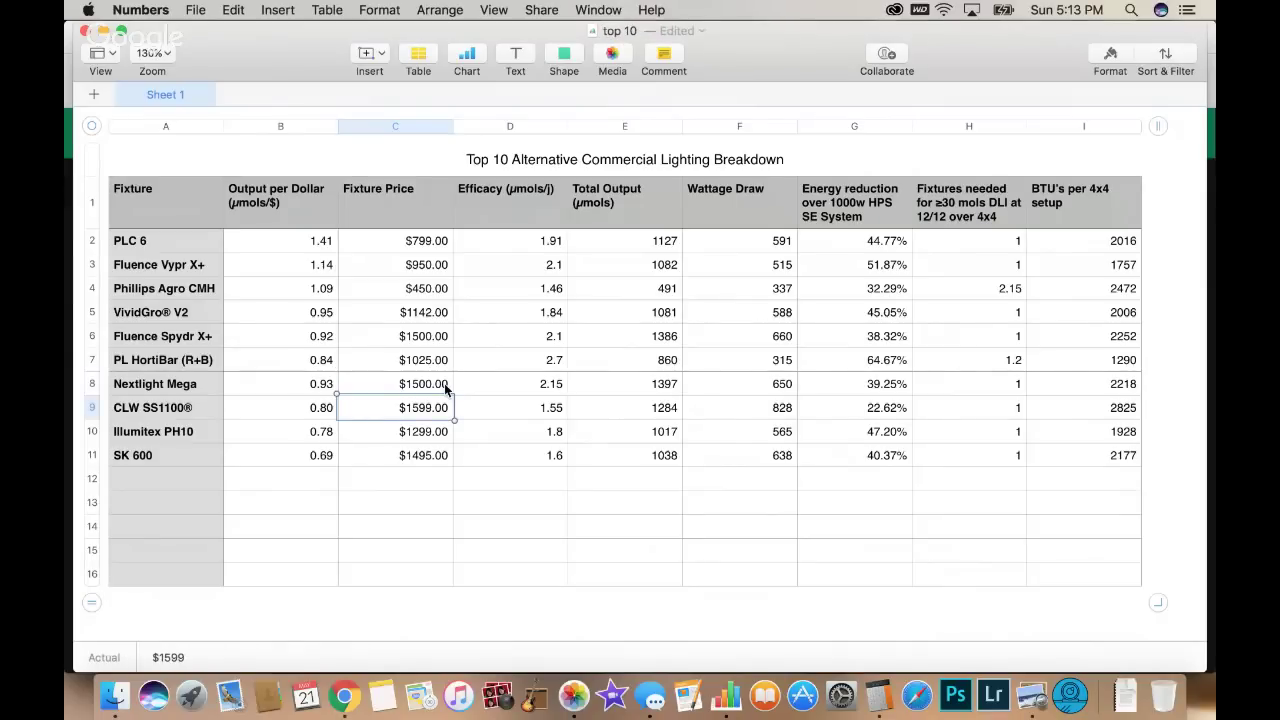
Sort the breakdown table by the Output per Dollar column in descending order.
left_click(283, 127)
right_click(280, 246)
left_click(325, 294)
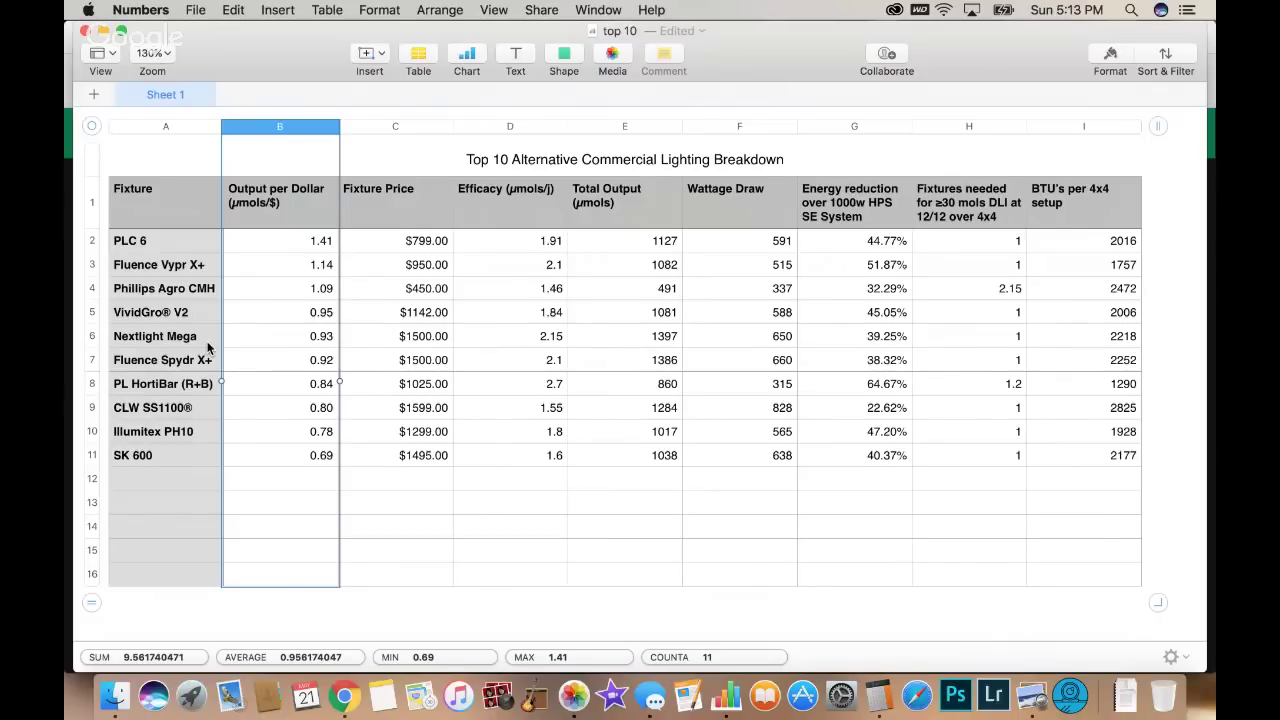
Undo the Output per Dollar sort and the Nextlight Mega price change.
key("super+z")
key("super+z")
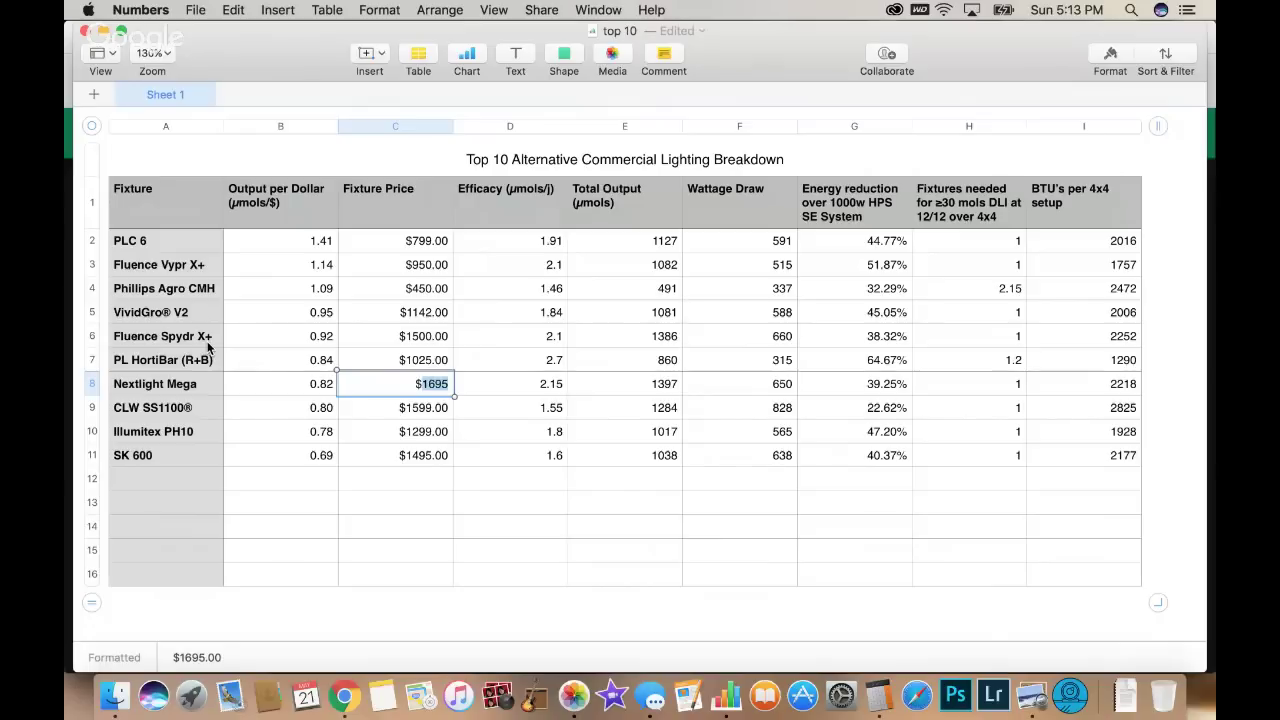
left_click(240, 14)
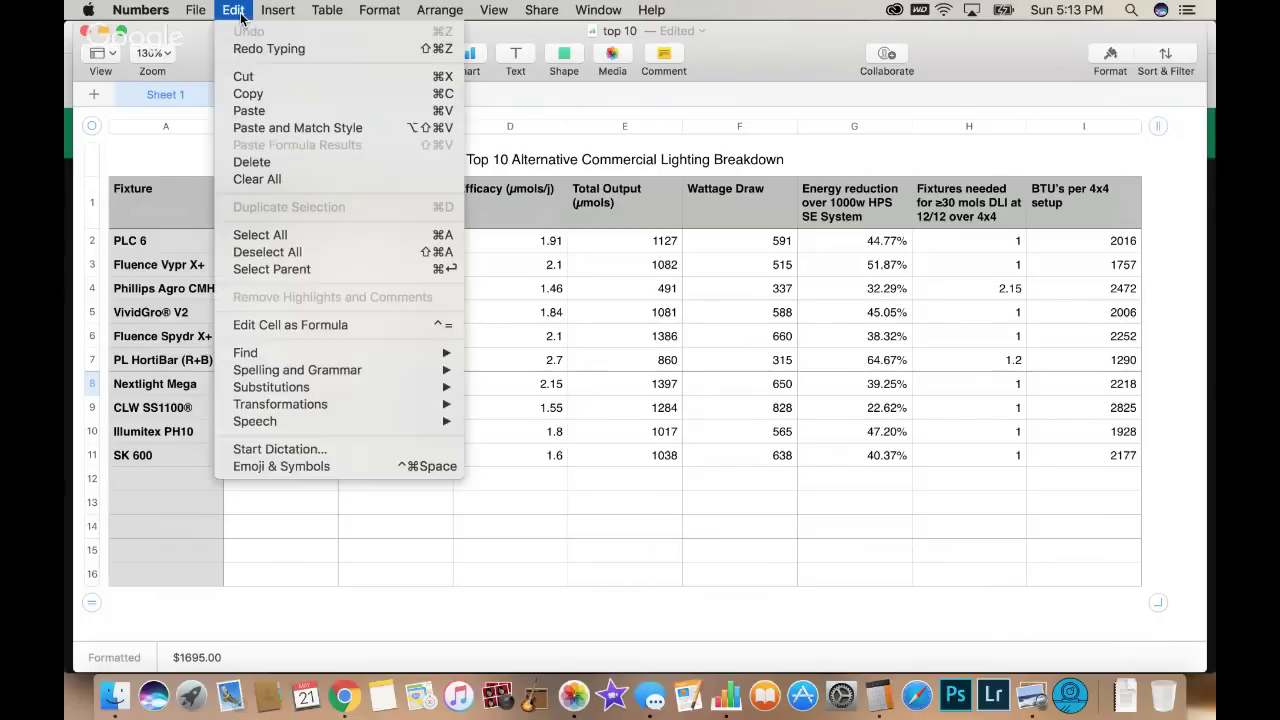
left_click(193, 53)
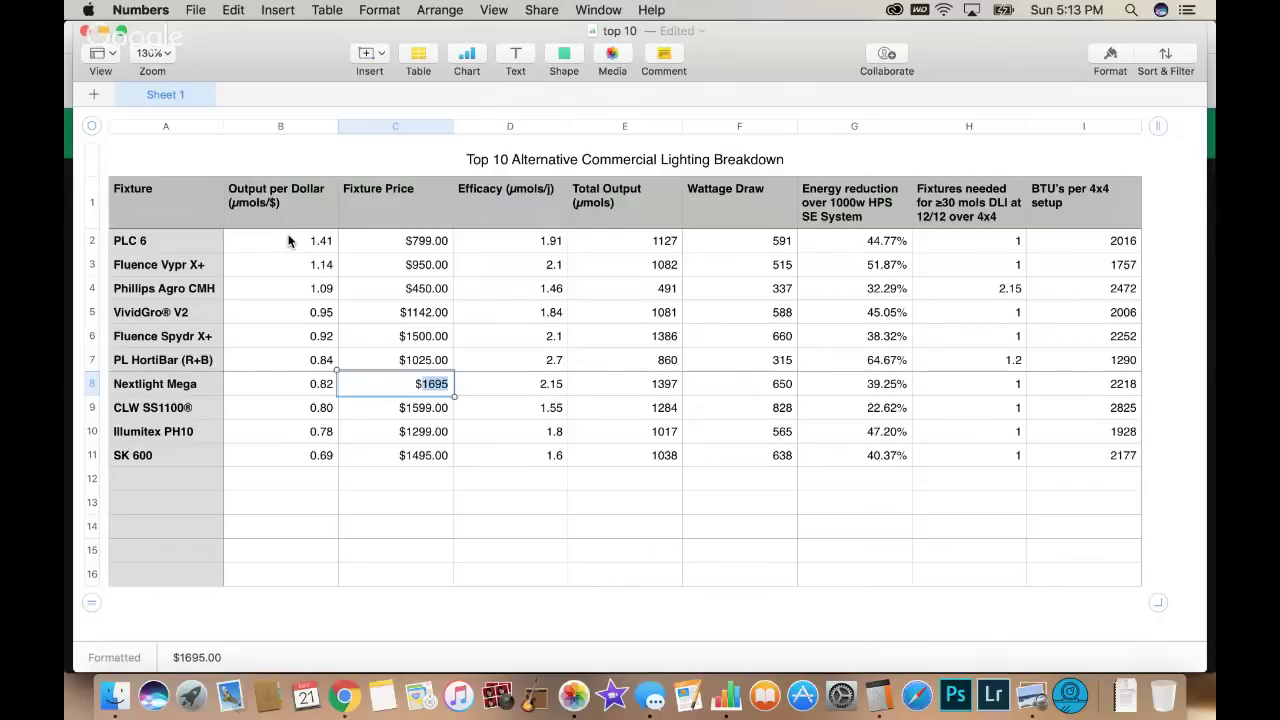
Replace the last three digits of the Nextlight Mega's fixture price so that it is $1500, keeping the existing row order.
left_click(433, 387)
key("BackSpace")
key("BackSpace")
key("BackSpace")
type("500")
key("Return")
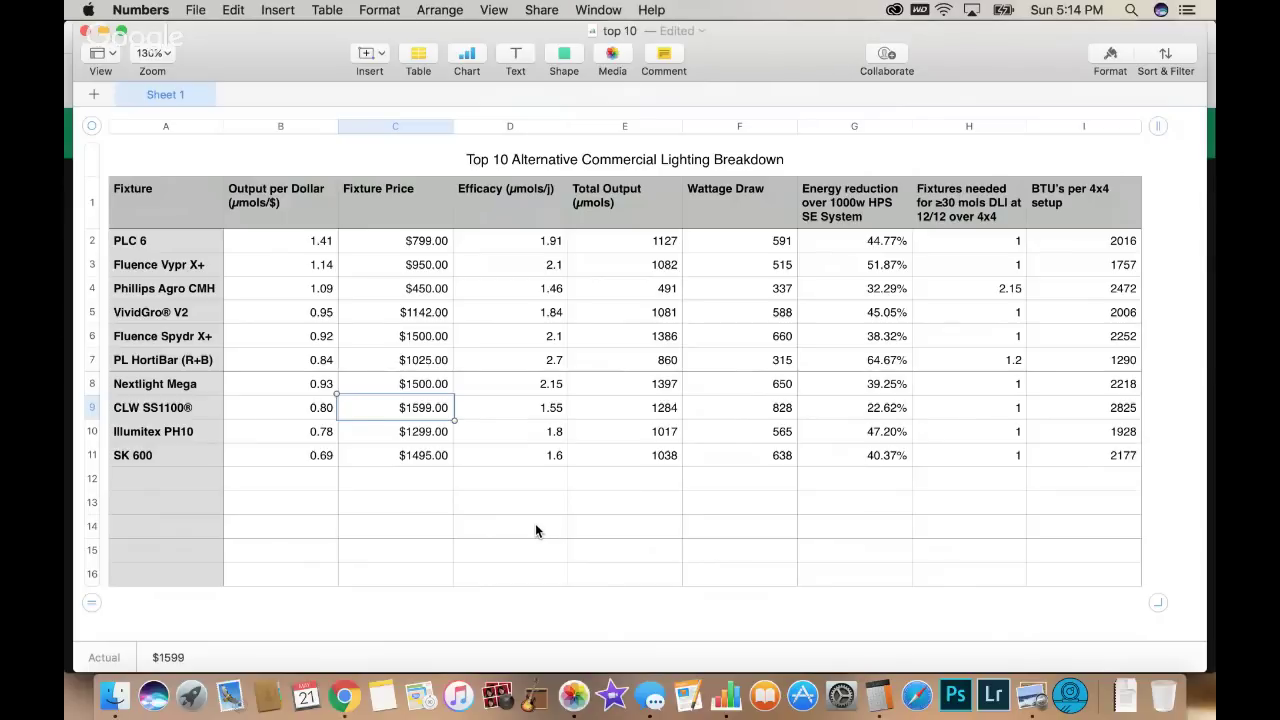
scroll(535, 530, "up", 1)
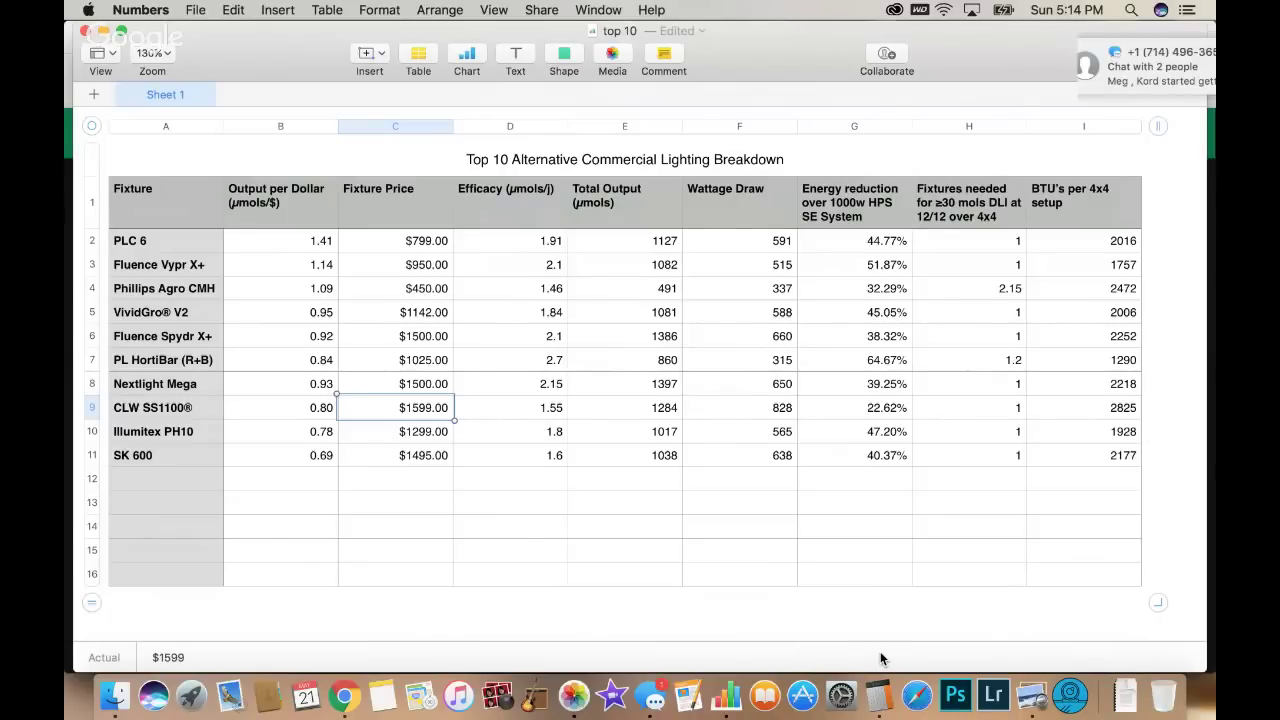
Check the Google Hangouts window in Chrome, return to the spreadsheet, and open the YouTube live chat window.
key("super+Tab")
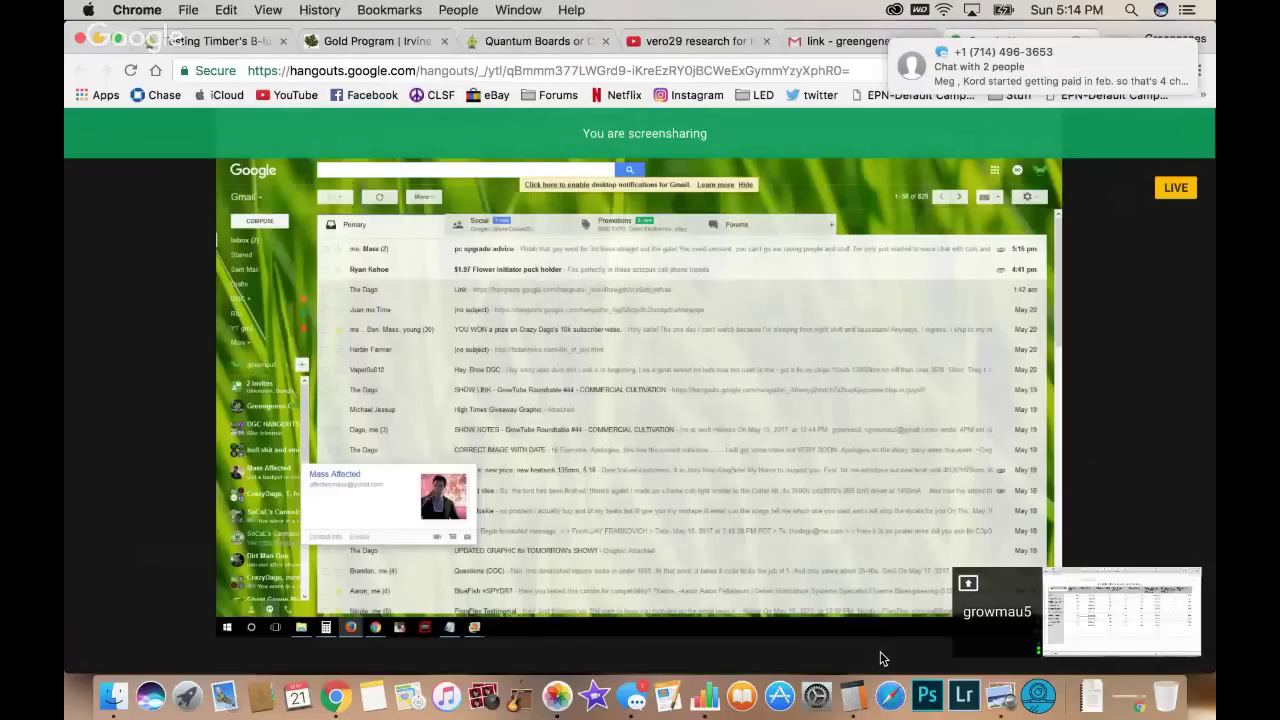
key("ctrl+Up")
left_click(588, 353)
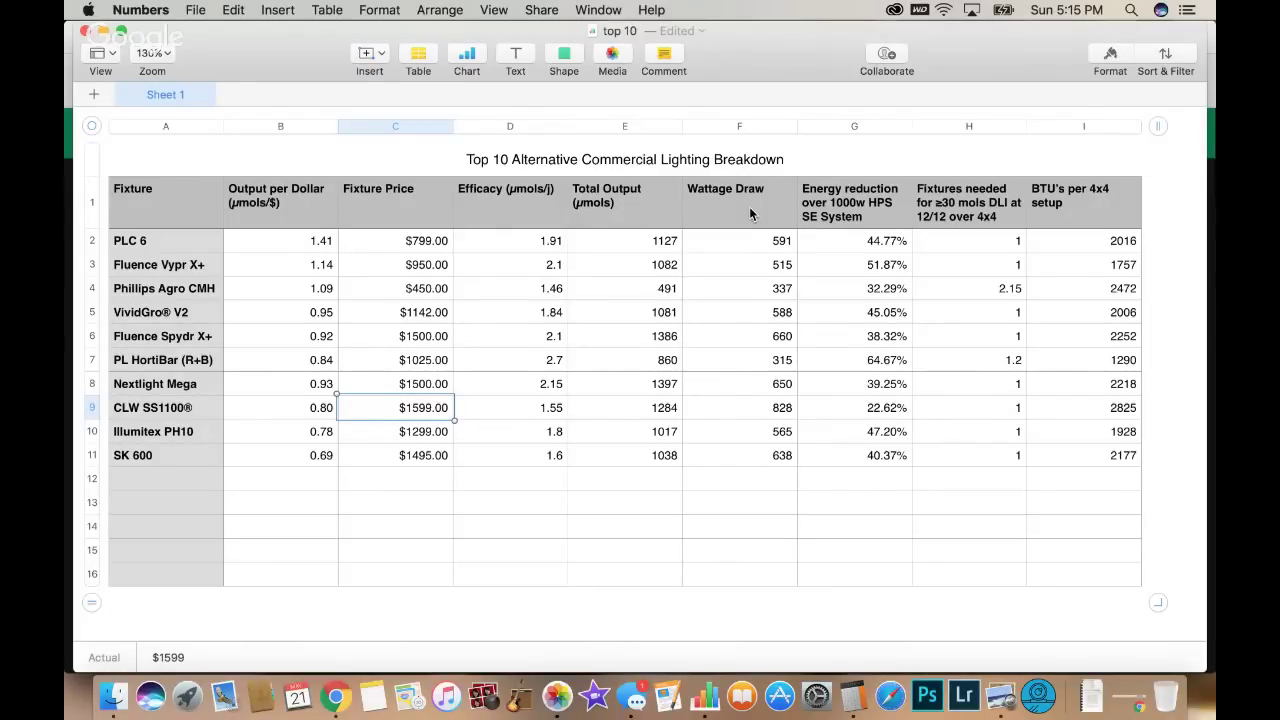
key("ctrl+super+f")
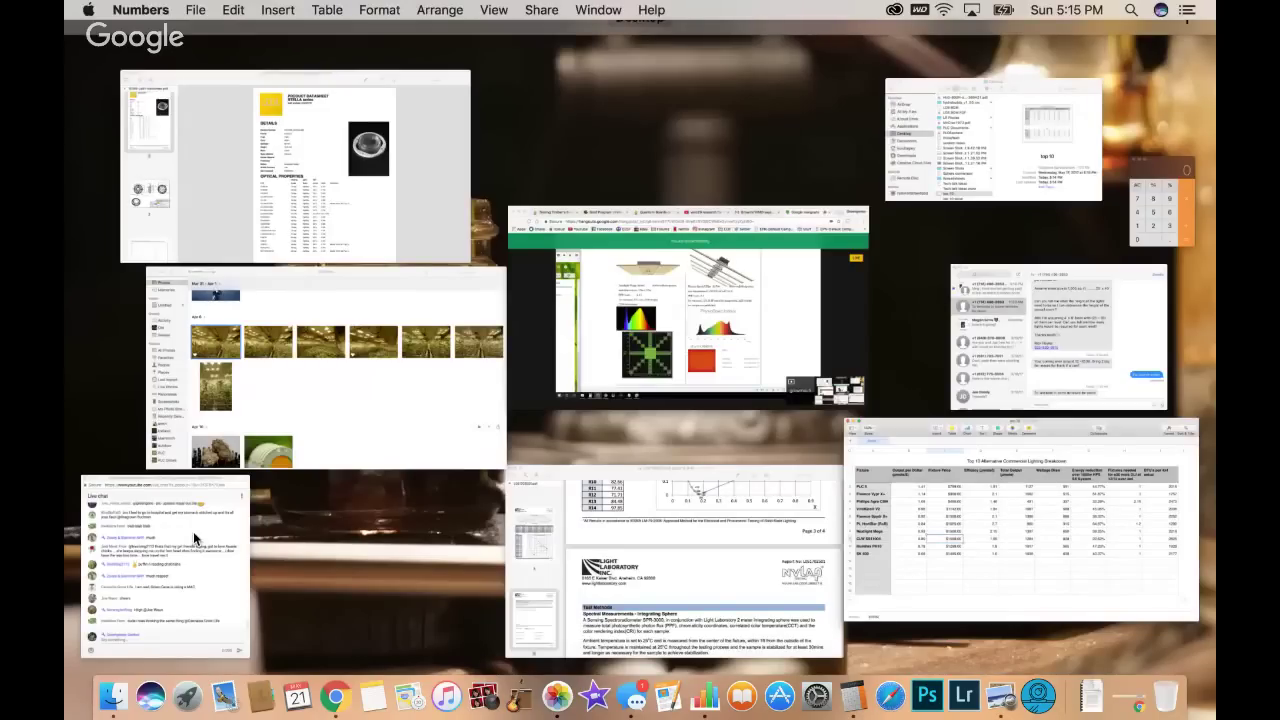
left_click(193, 531)
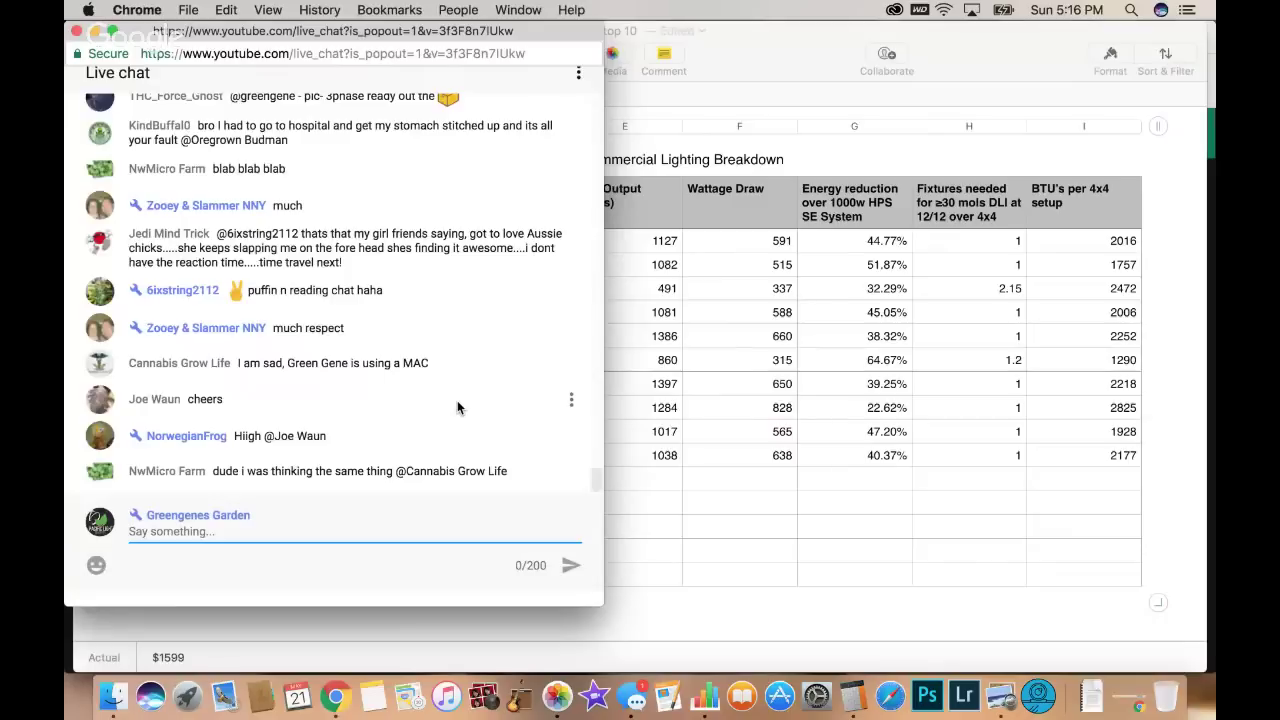
Return to the "top 10" spreadsheet and inspect the Nextlight Mega and Illumitex PH10 wattage draw cells and the Output per Dollar header.
left_click(754, 381)
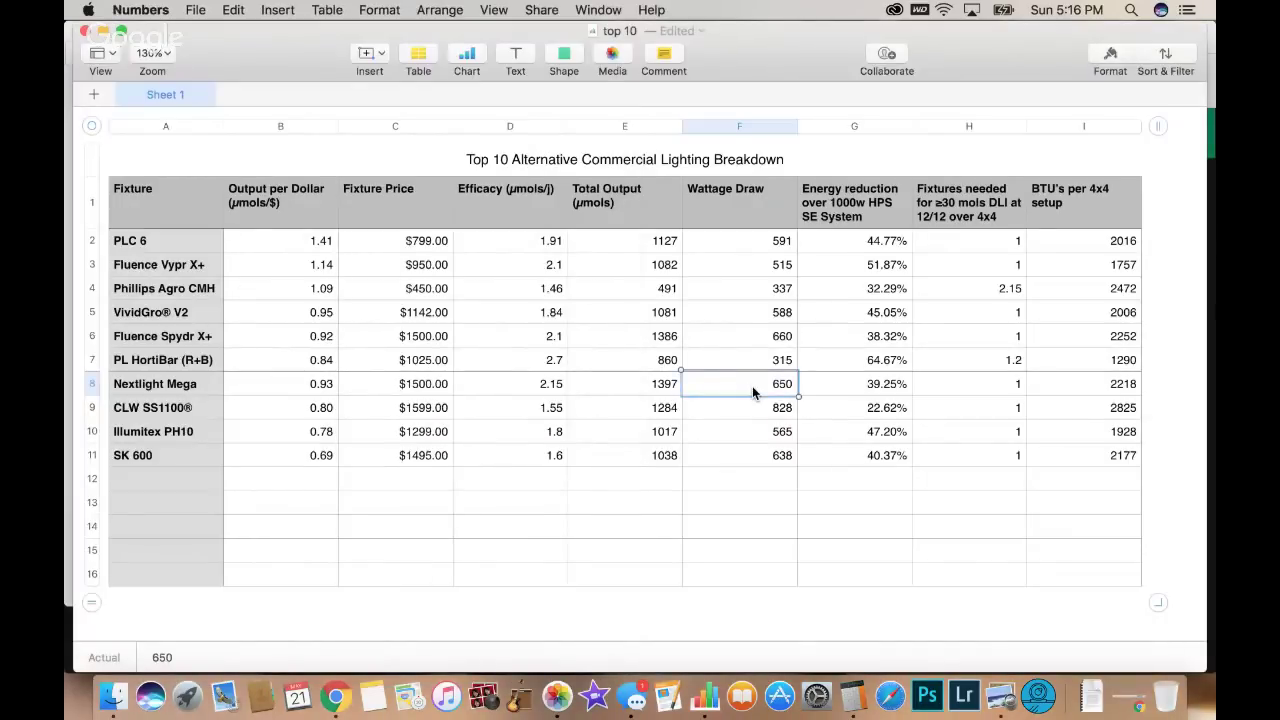
left_click(744, 429)
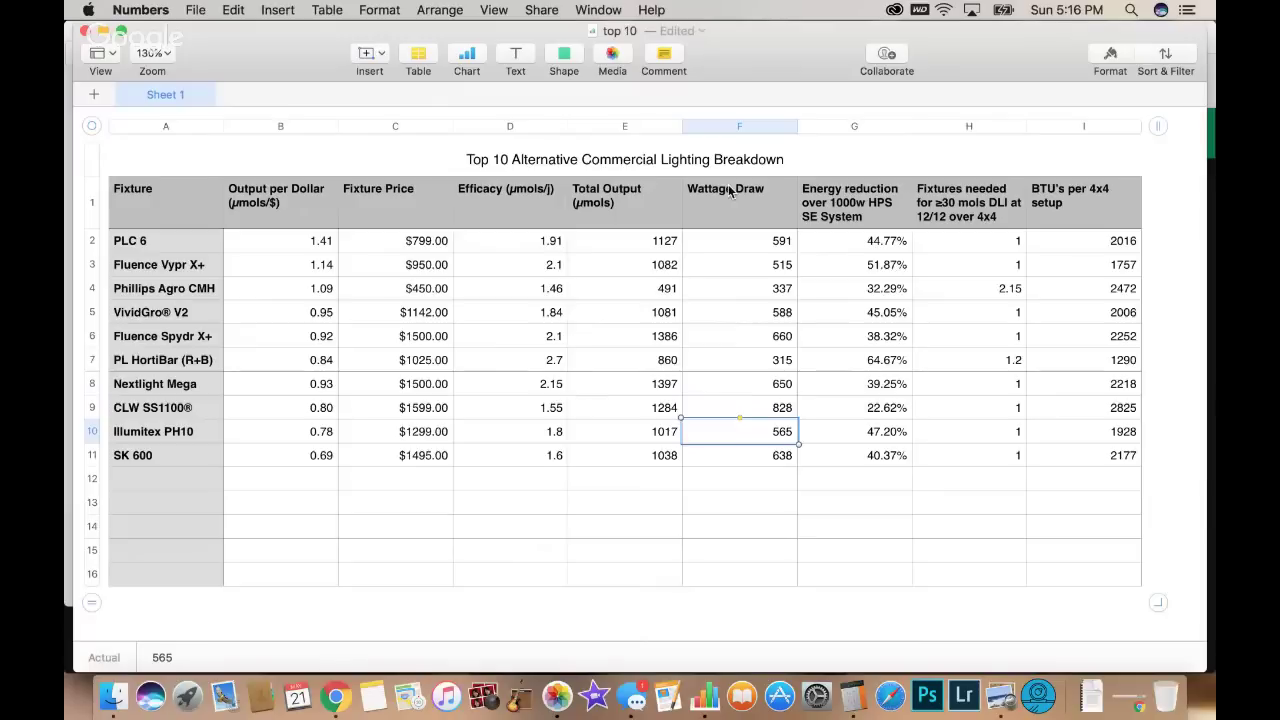
left_click(288, 165)
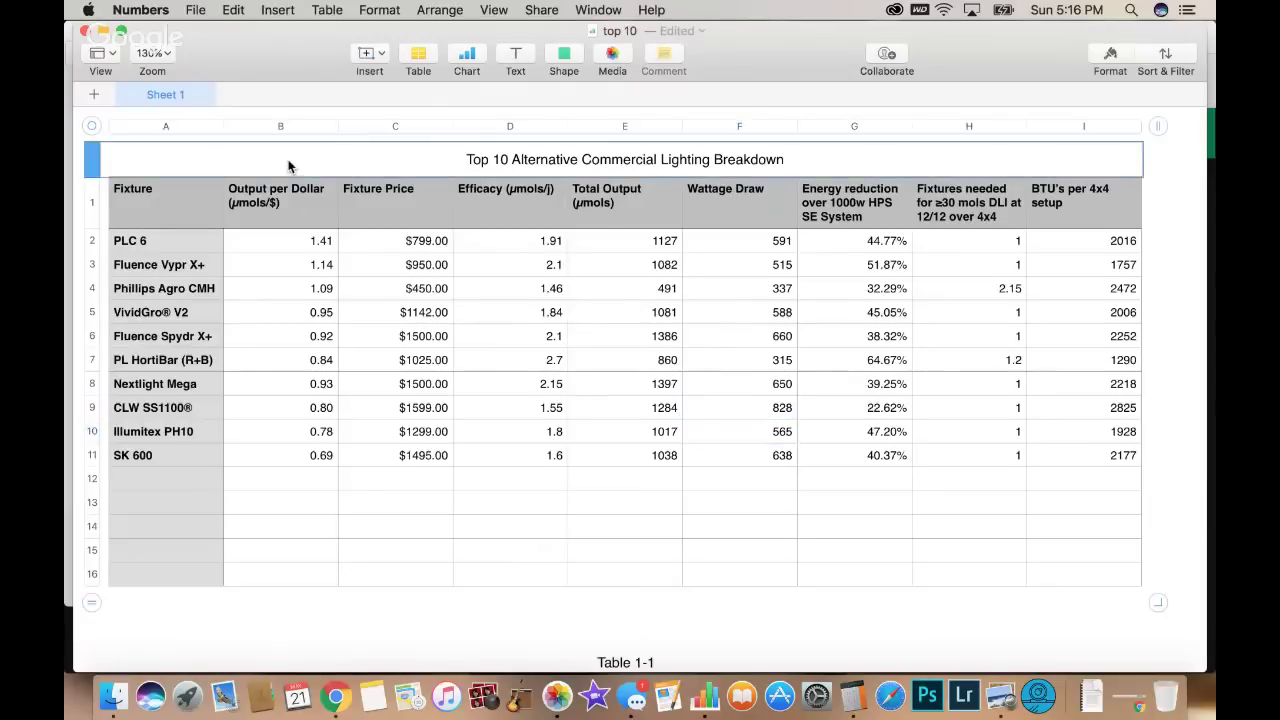
left_click(291, 220)
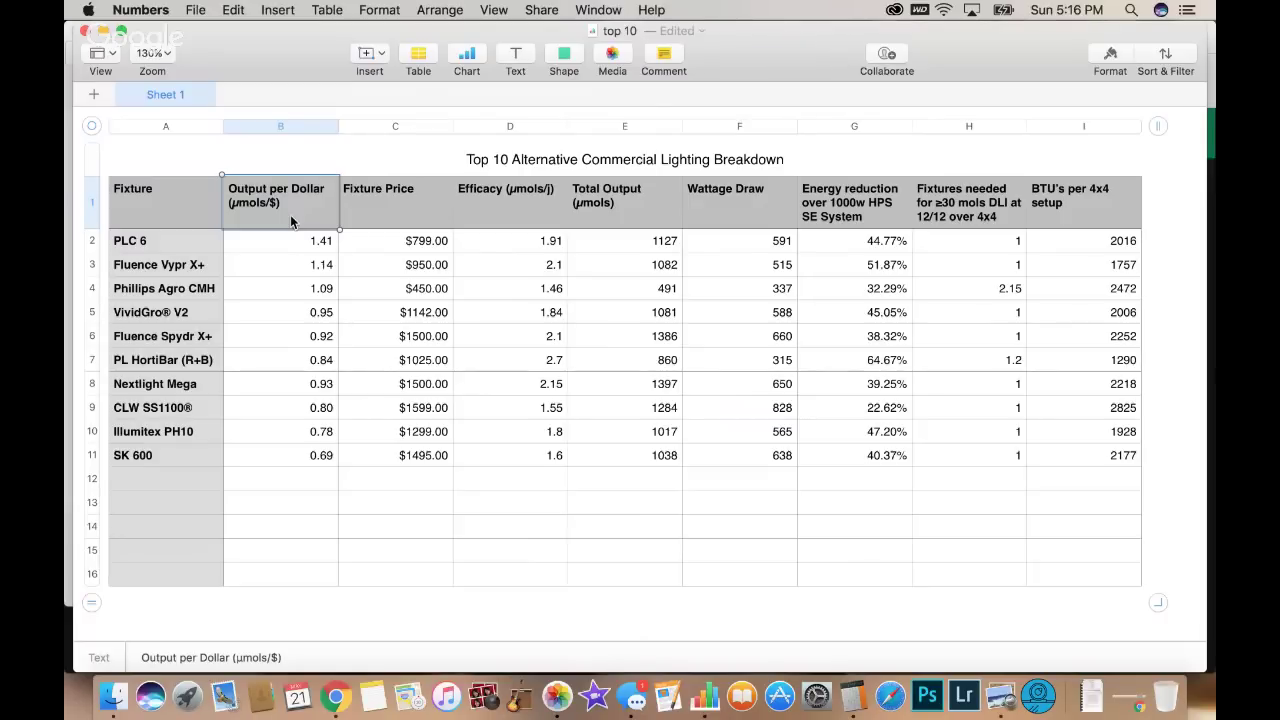
Check the YouTube live chat and the Google Hangouts video feed in Chrome, and return to the "top 10" spreadsheet in Numbers.
left_click(335, 697)
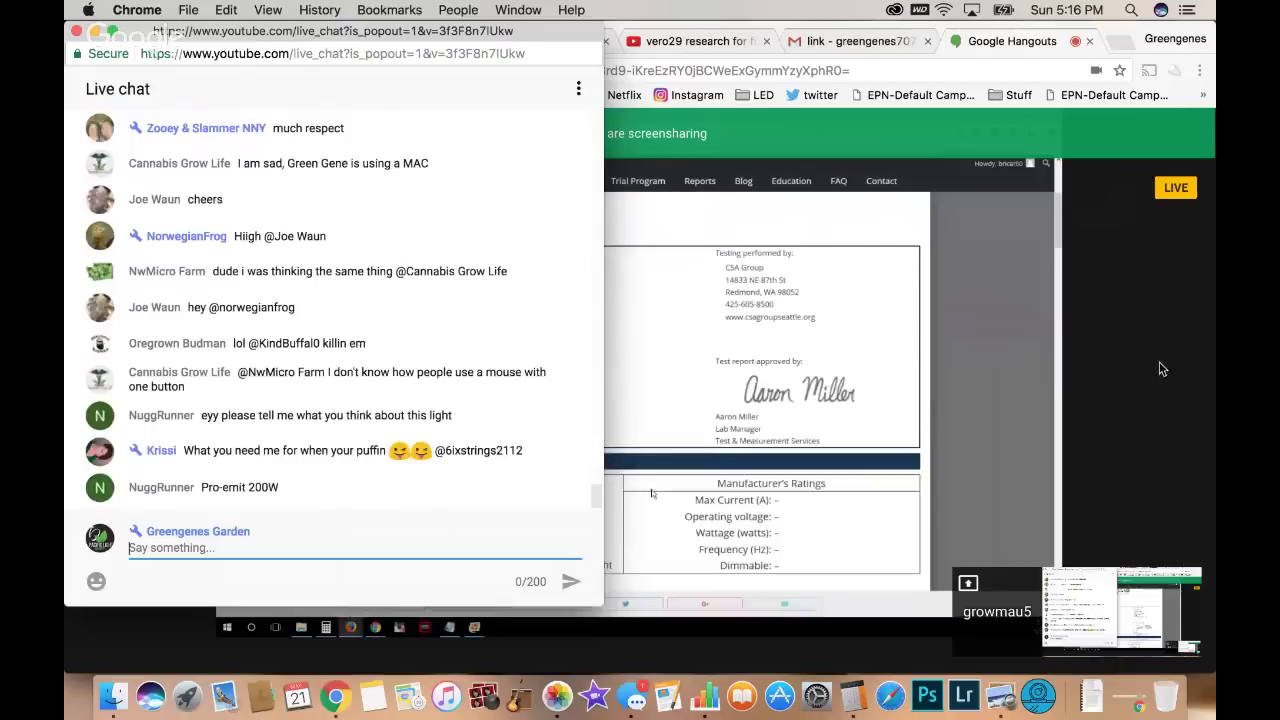
left_click(946, 415)
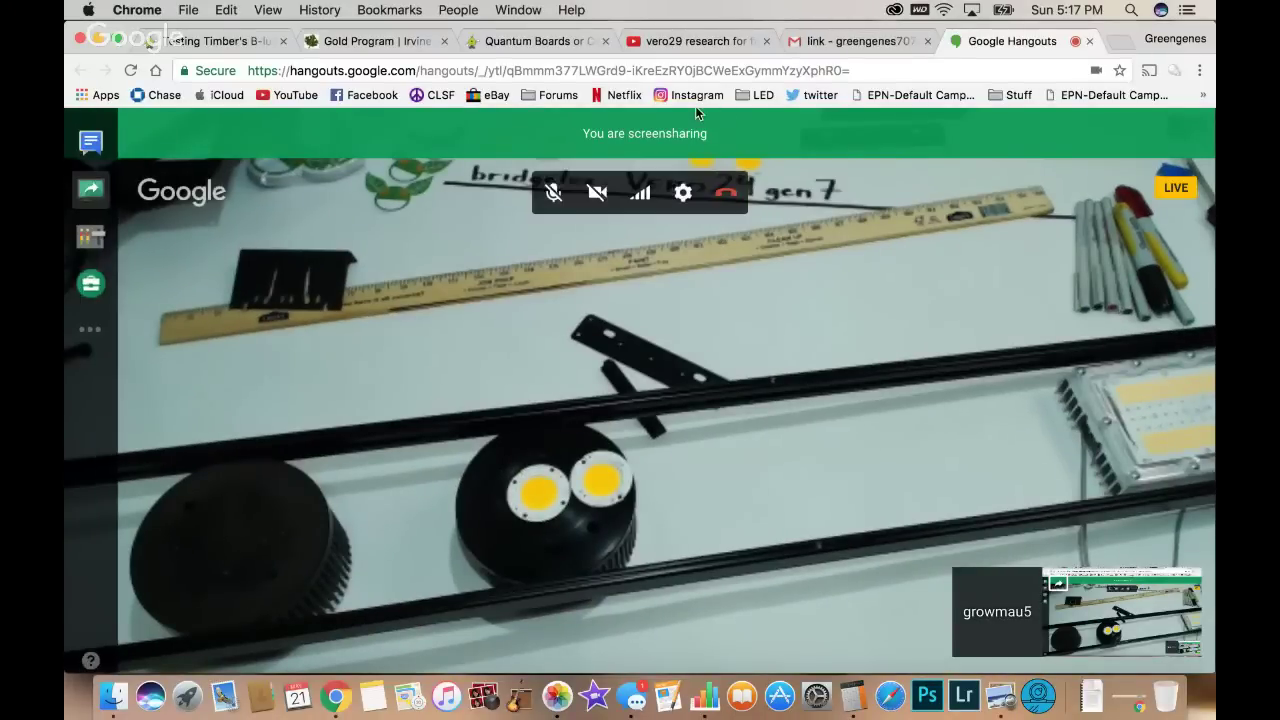
key("ctrl+Up")
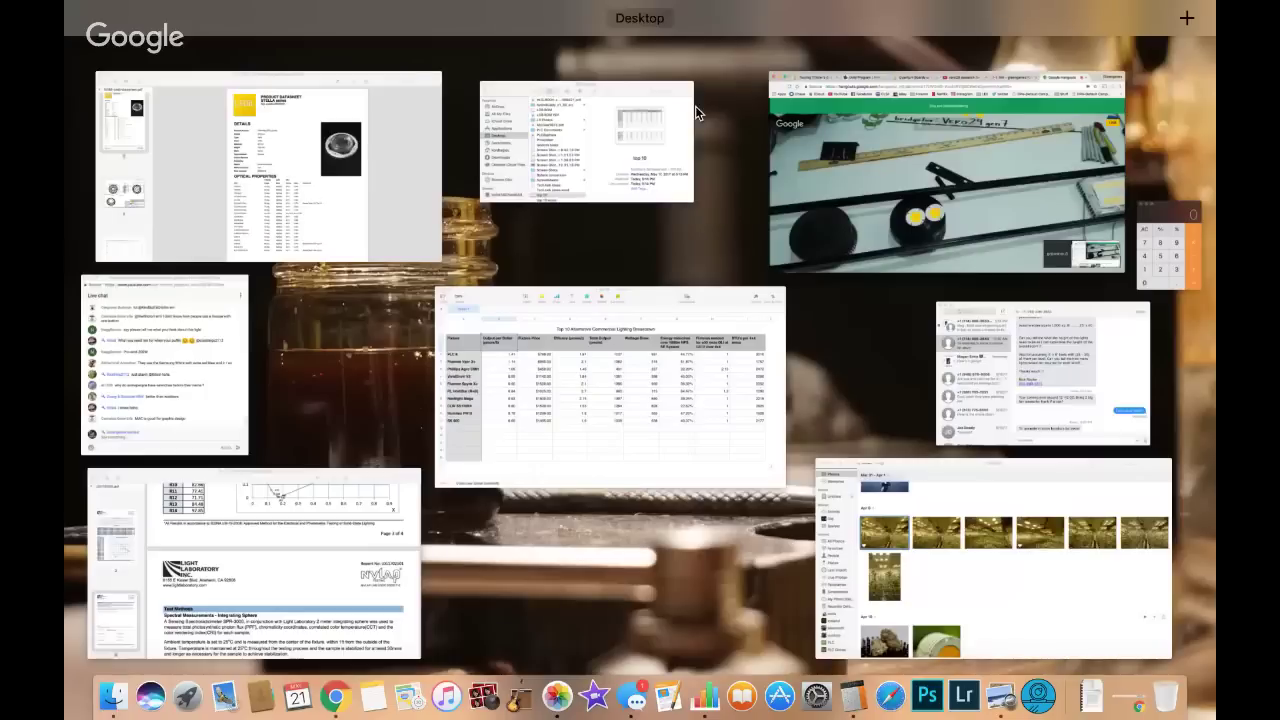
left_click(537, 432)
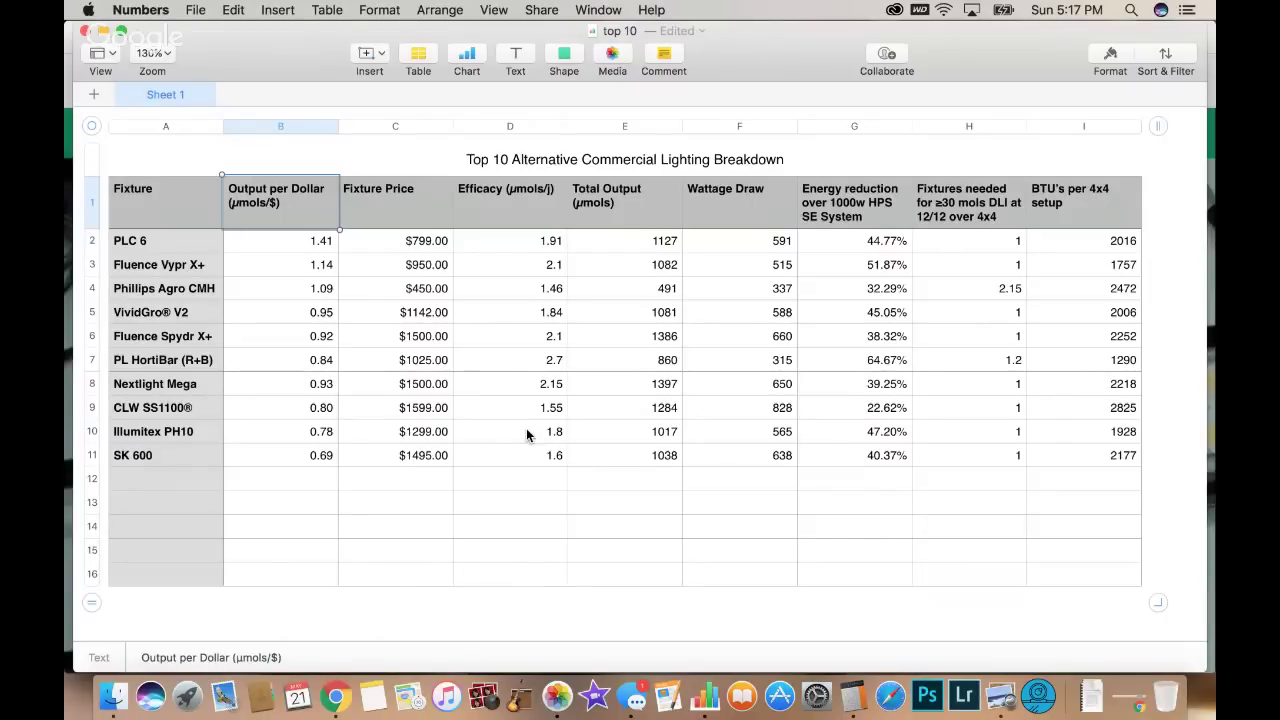
key("ctrl+Up")
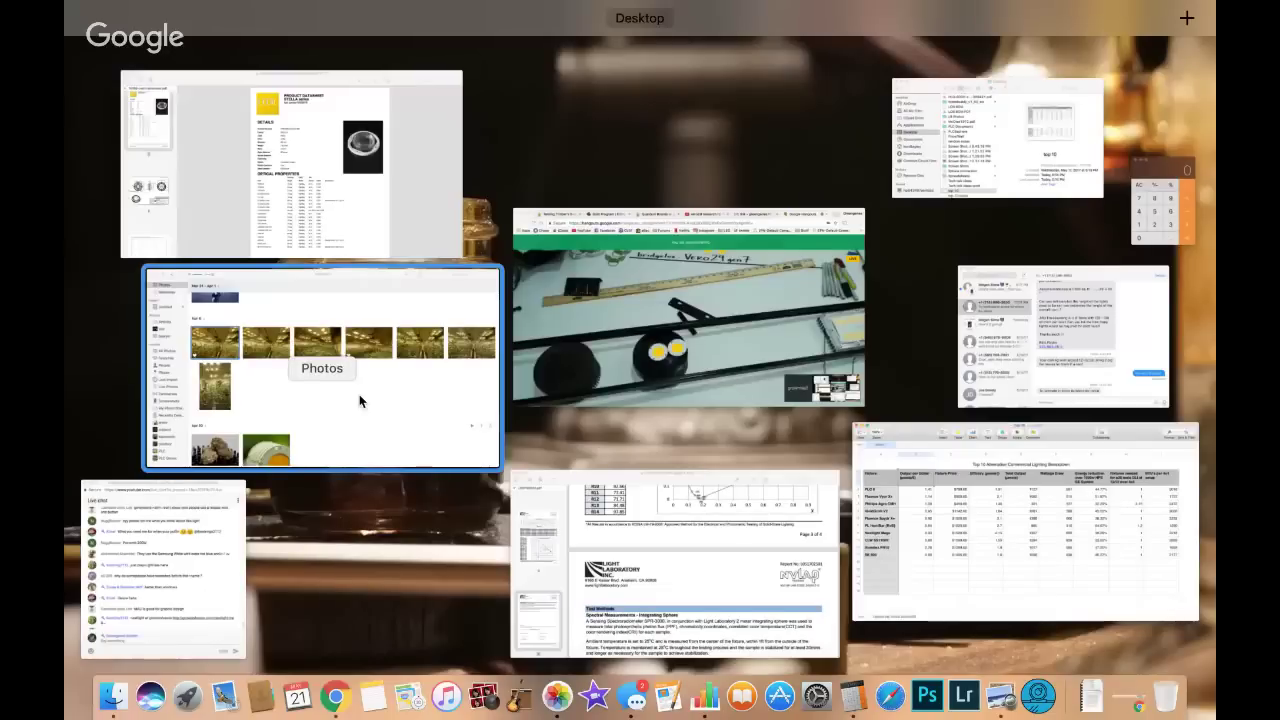
key("ctrl+Up")
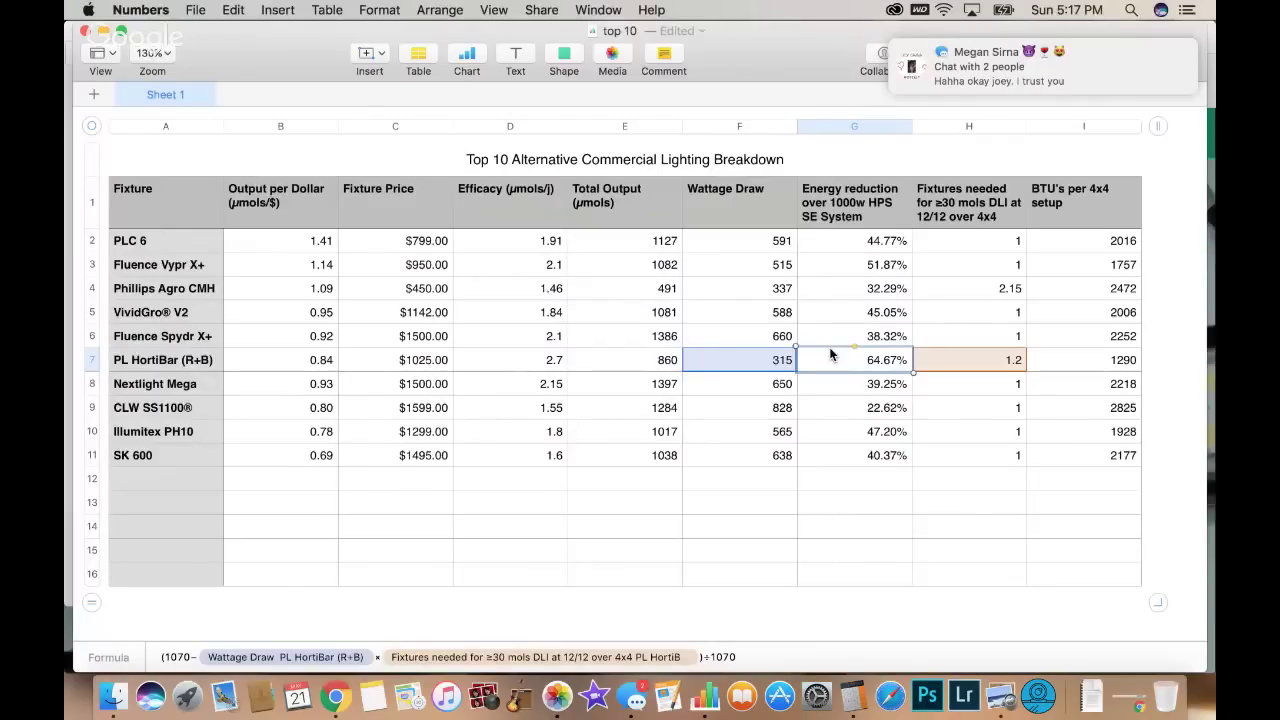
Delete the table title "Top 10 Alternative Commercial Lighting Breakdown" above the fixture comparison table.
left_click(881, 168)
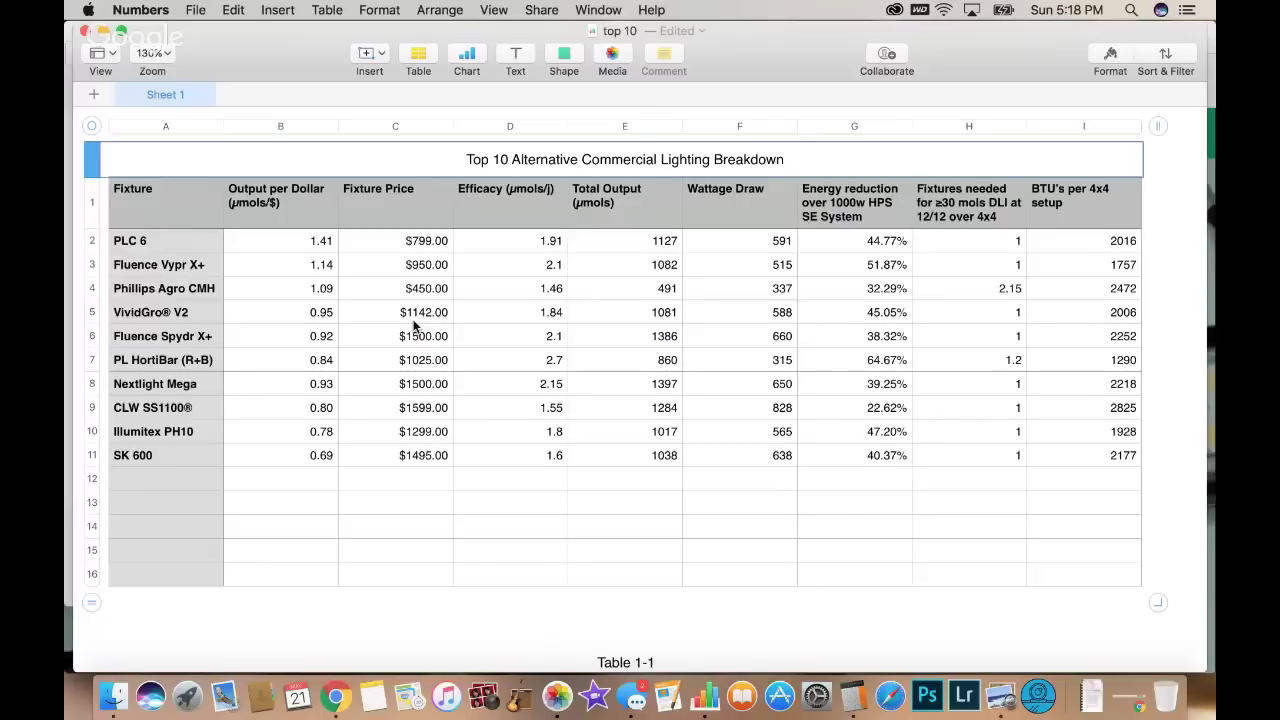
key("Delete")
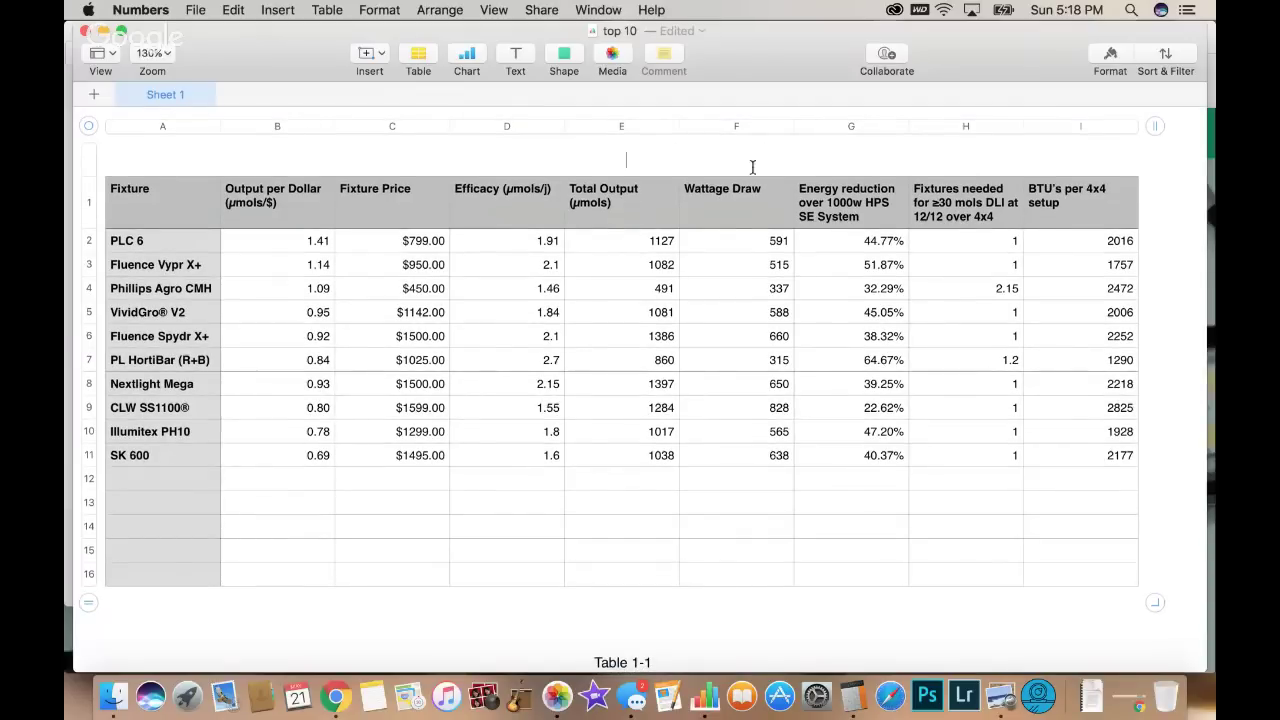
left_click(735, 231)
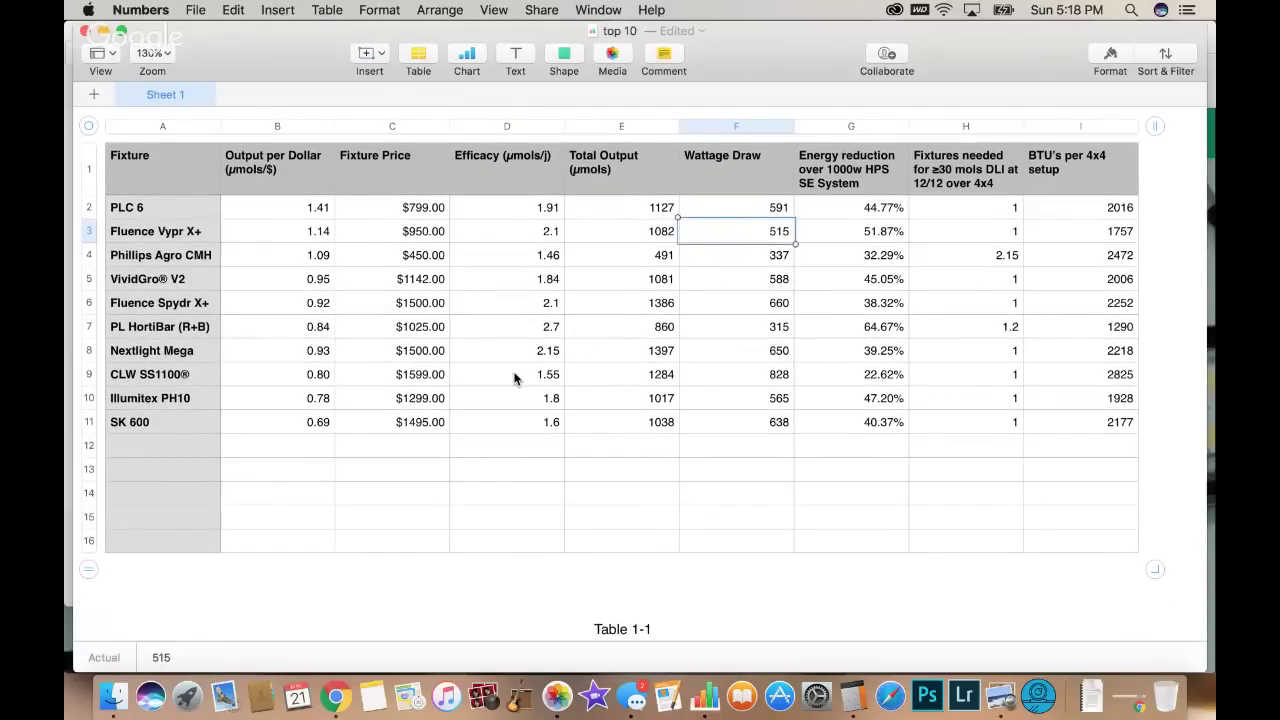
scroll(515, 378, "right", 1)
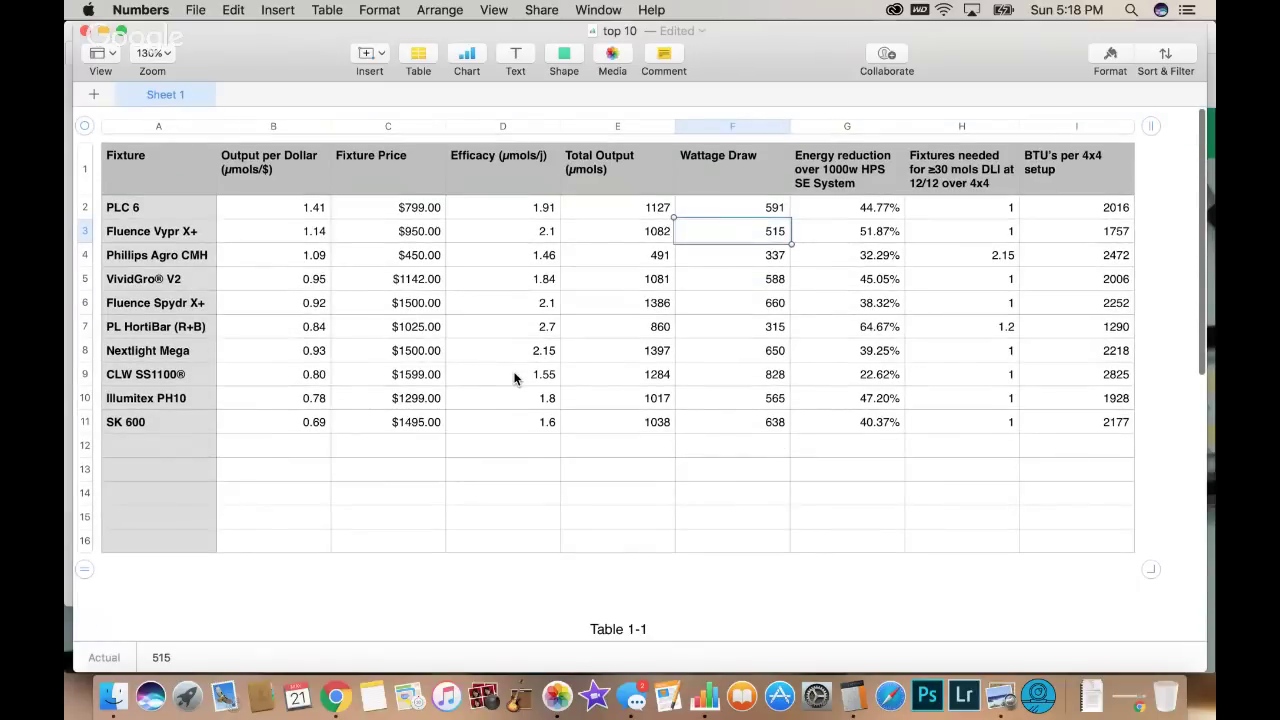
Read the newest messages in the YouTube live chat window in Chrome and return to the fixture table in Numbers.
key("ctrl+Up")
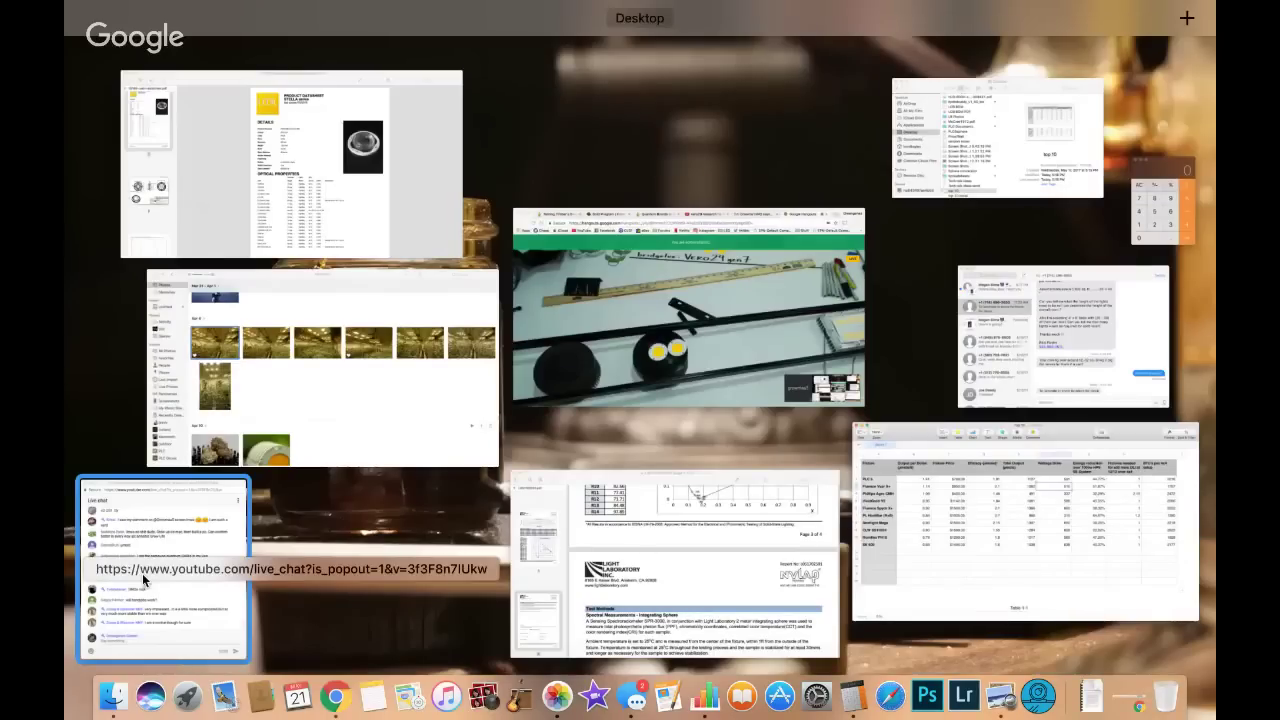
left_click(143, 580)
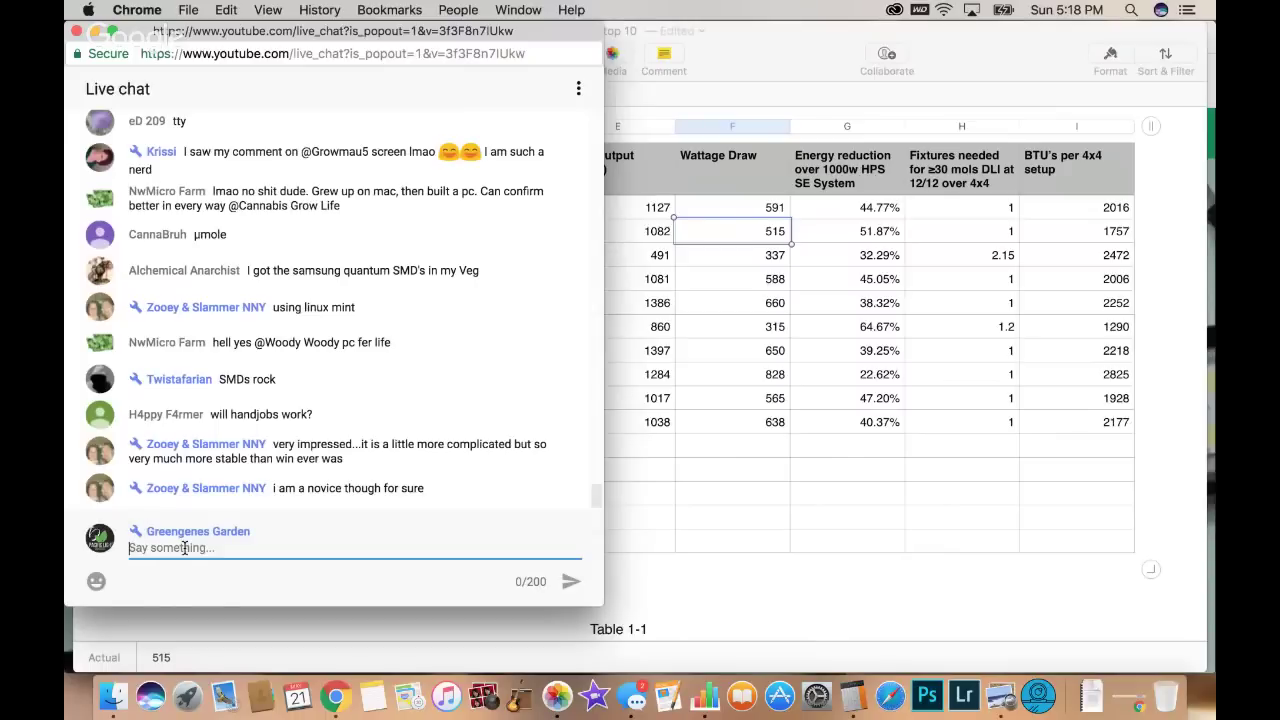
left_click(675, 479)
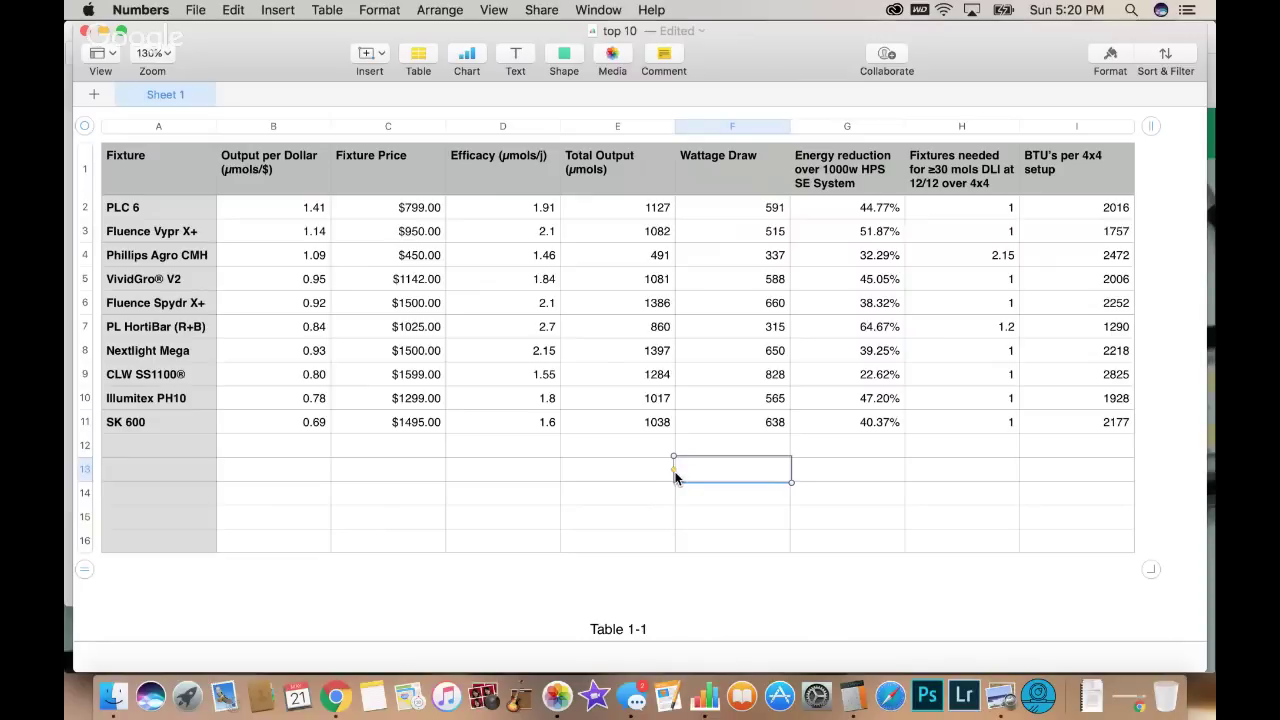
Inspect the Output per Dollar formulas for the Fluence Spydr X+, PL HortiBar, Nextlight Mega and CLW SS1100, leaving an empty cell selected.
left_click(231, 308)
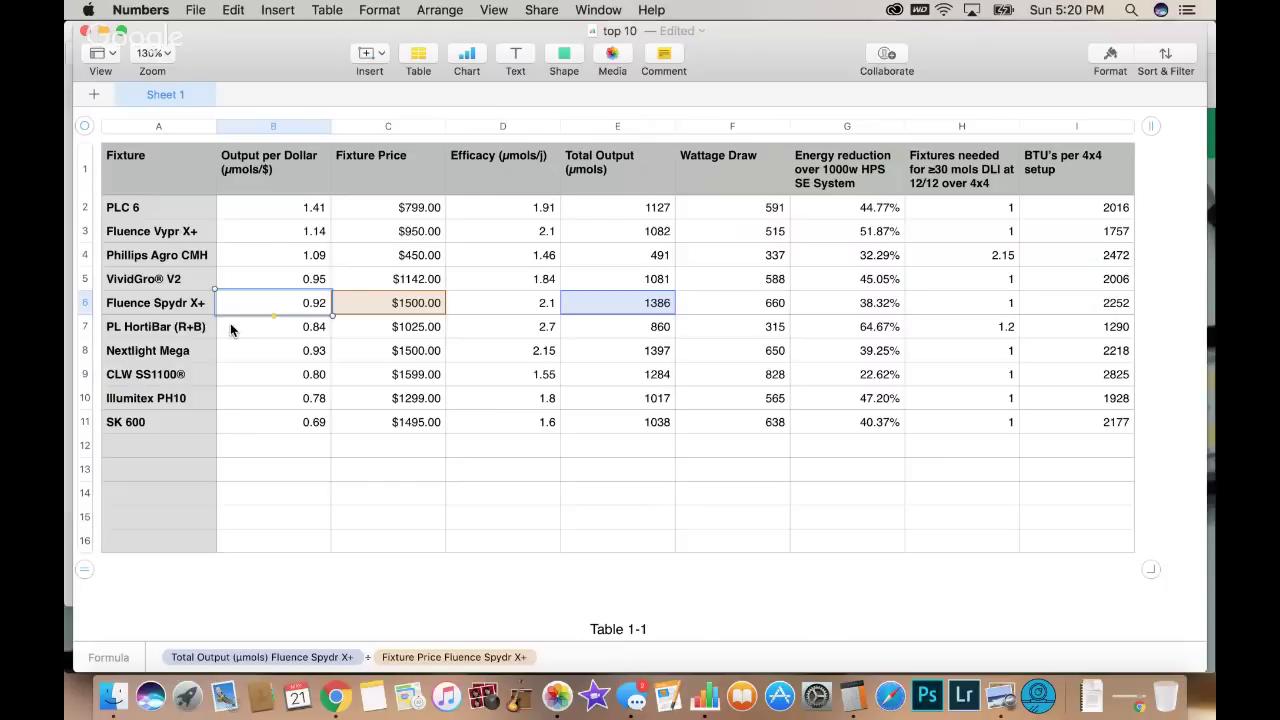
left_click(231, 330)
left_click(236, 356)
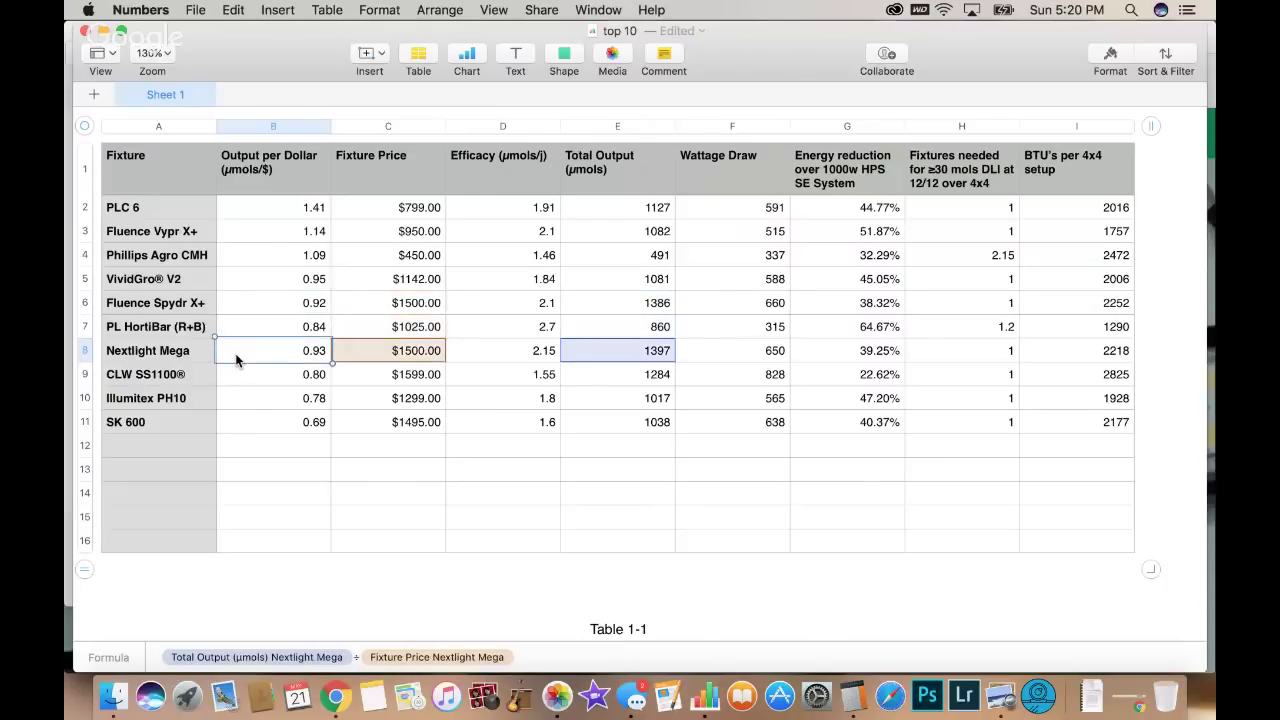
left_click(236, 380)
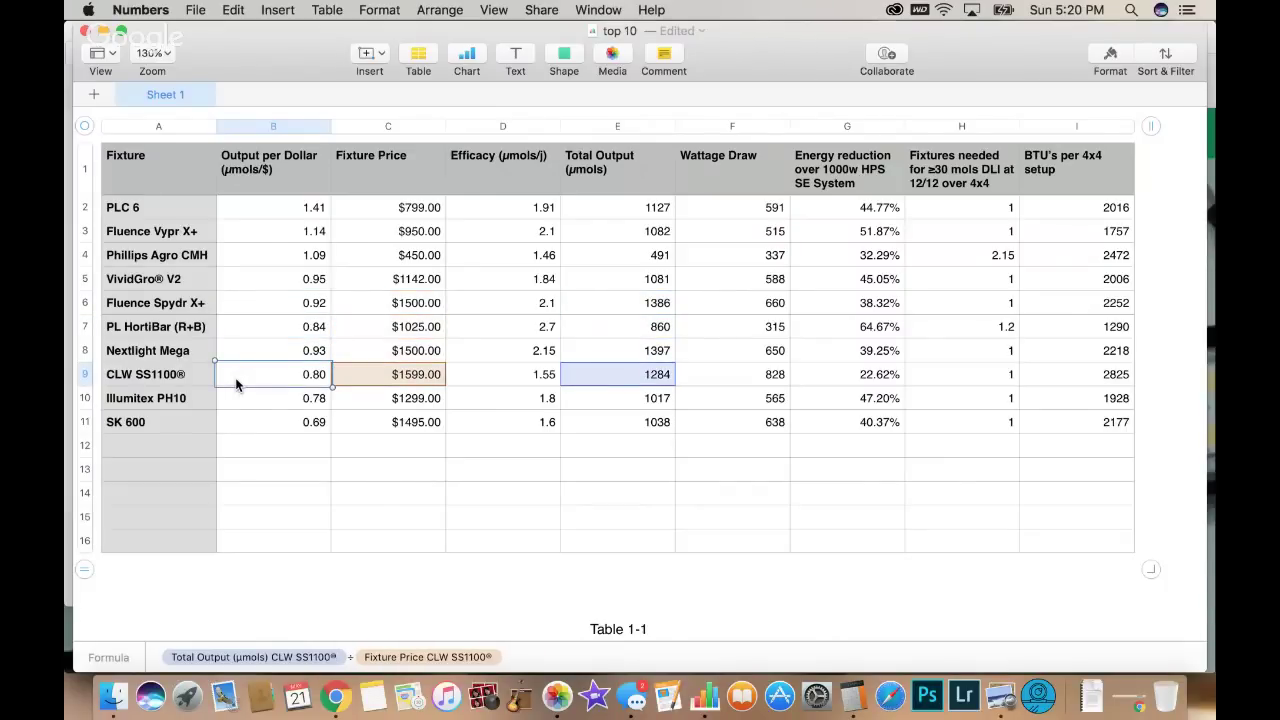
left_click(637, 512)
left_click(632, 472)
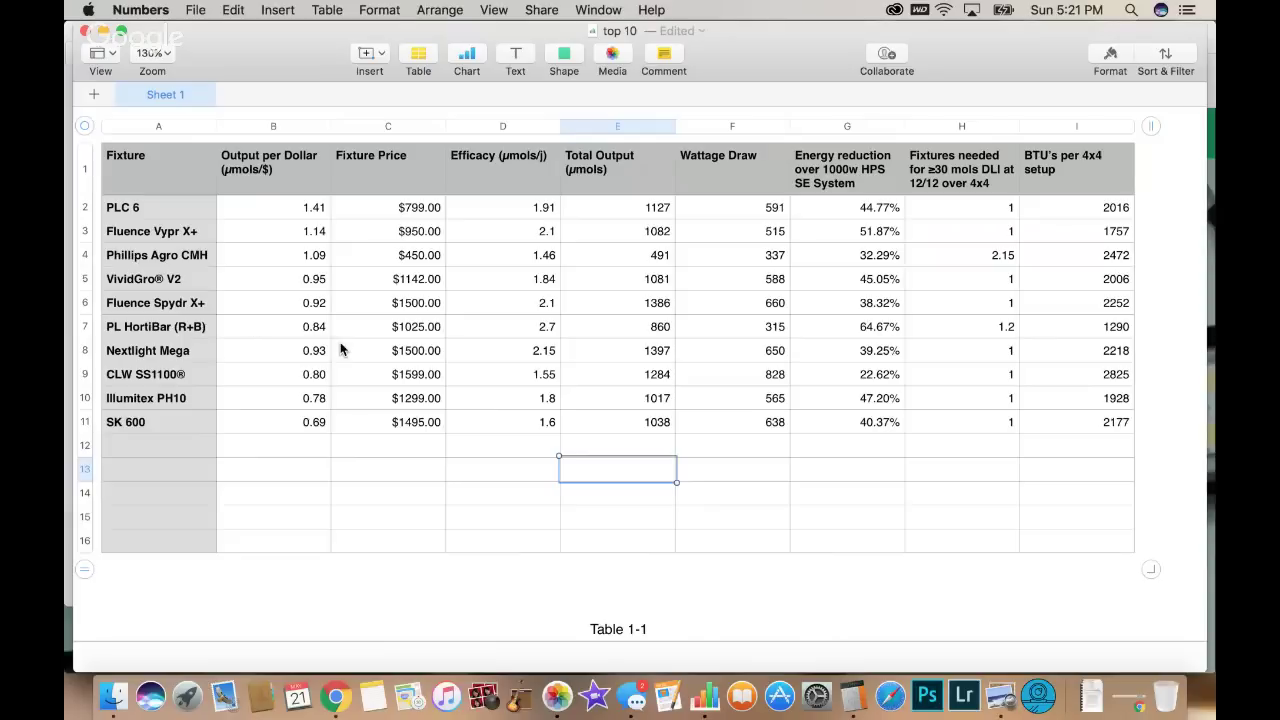
Switch to the YouTube live chat window in Chrome and look back through the earlier viewer messages for questions.
key("ctrl+super+f")
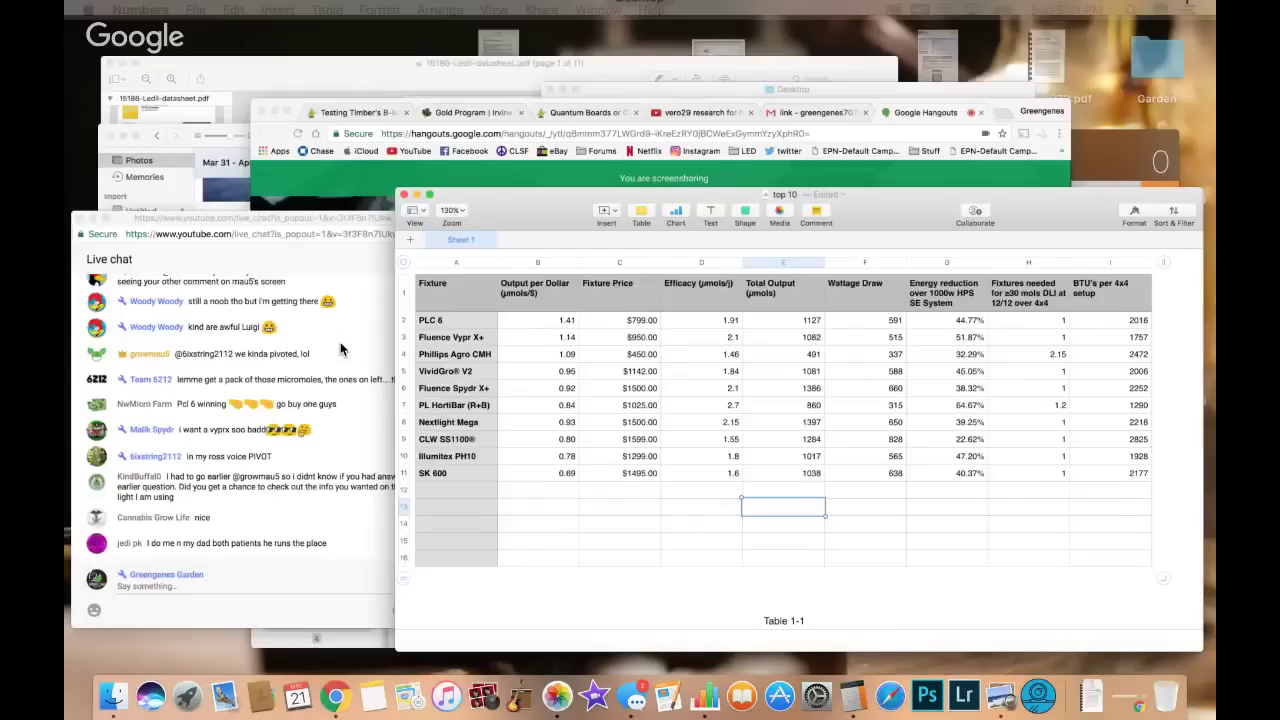
left_click(340, 348)
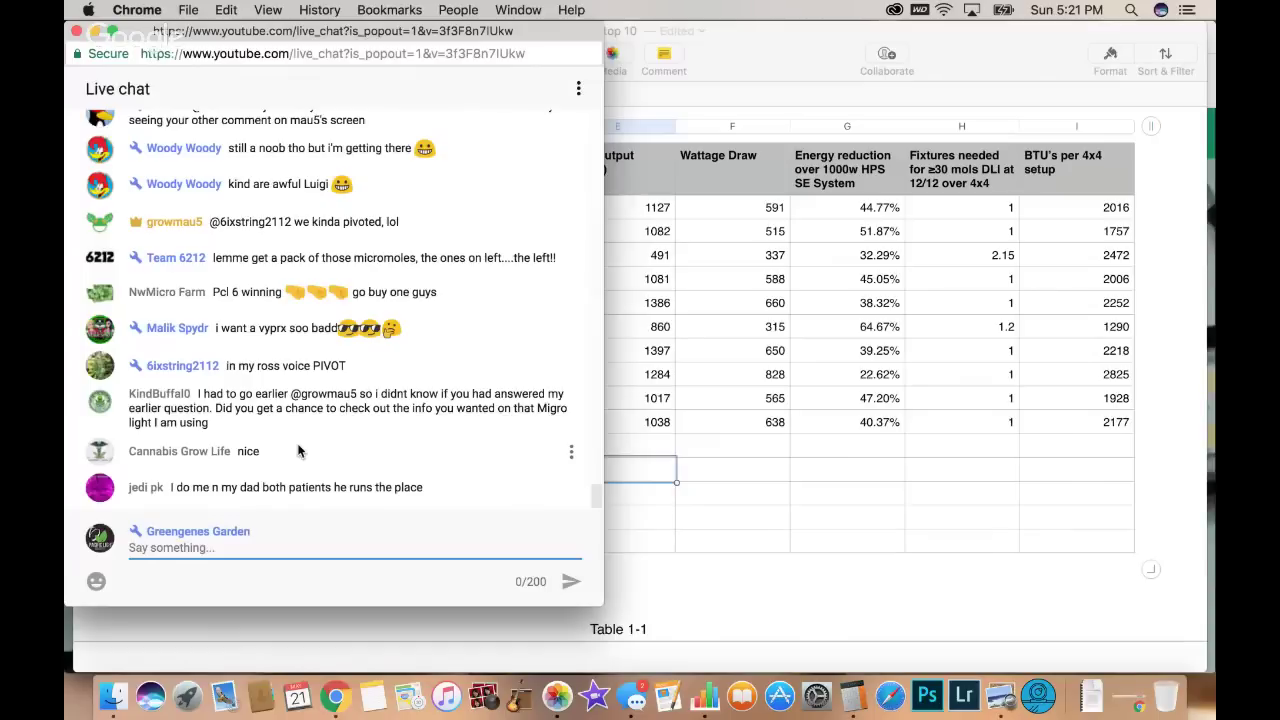
scroll(297, 451, "up", 5)
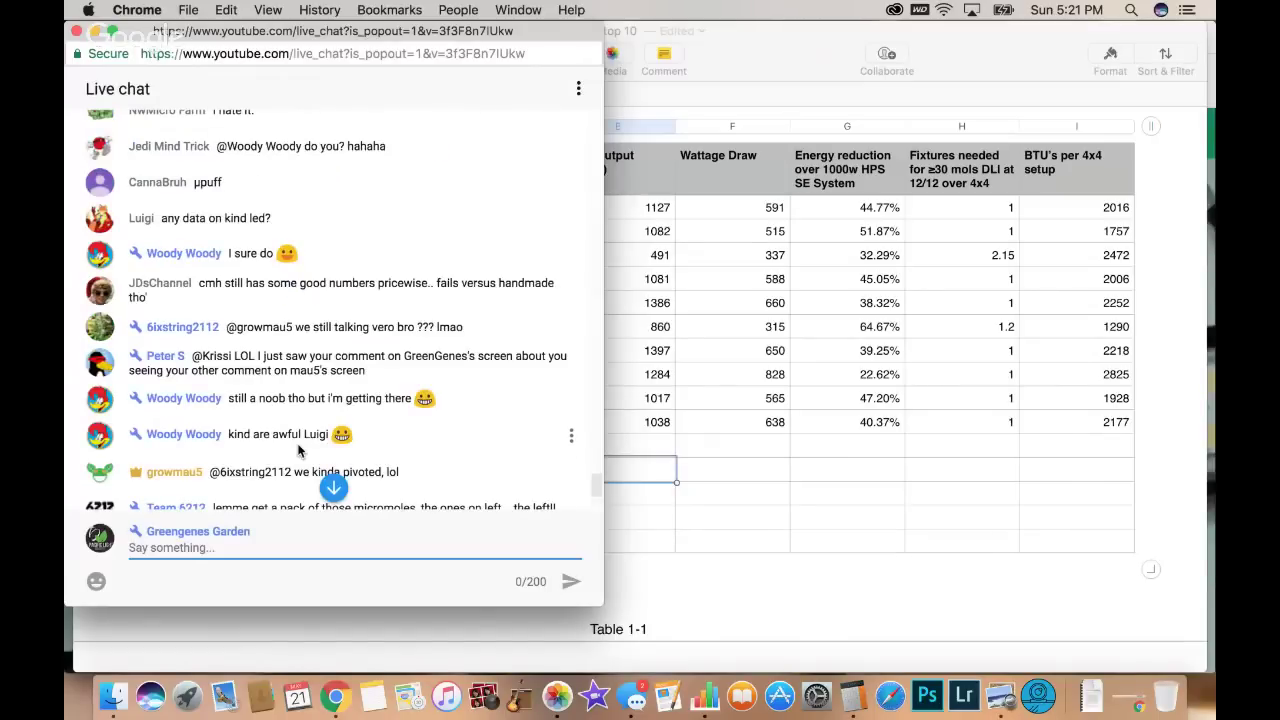
scroll(297, 451, "up", 6)
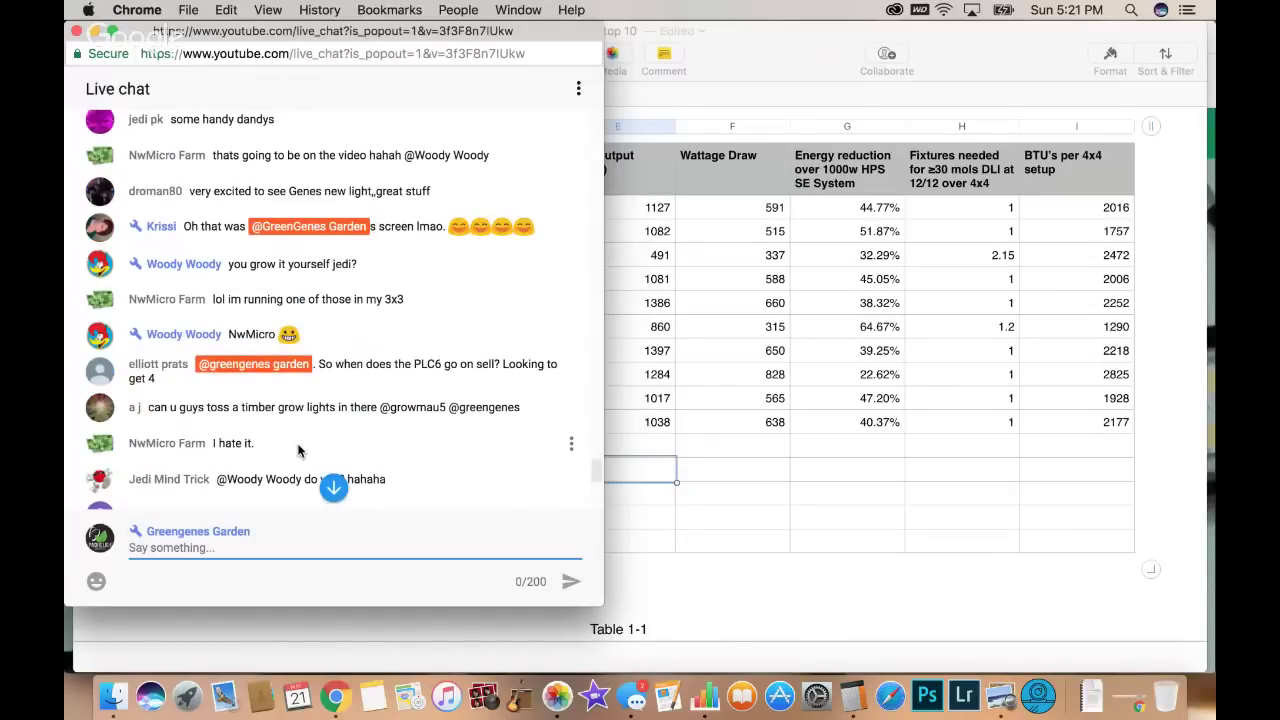